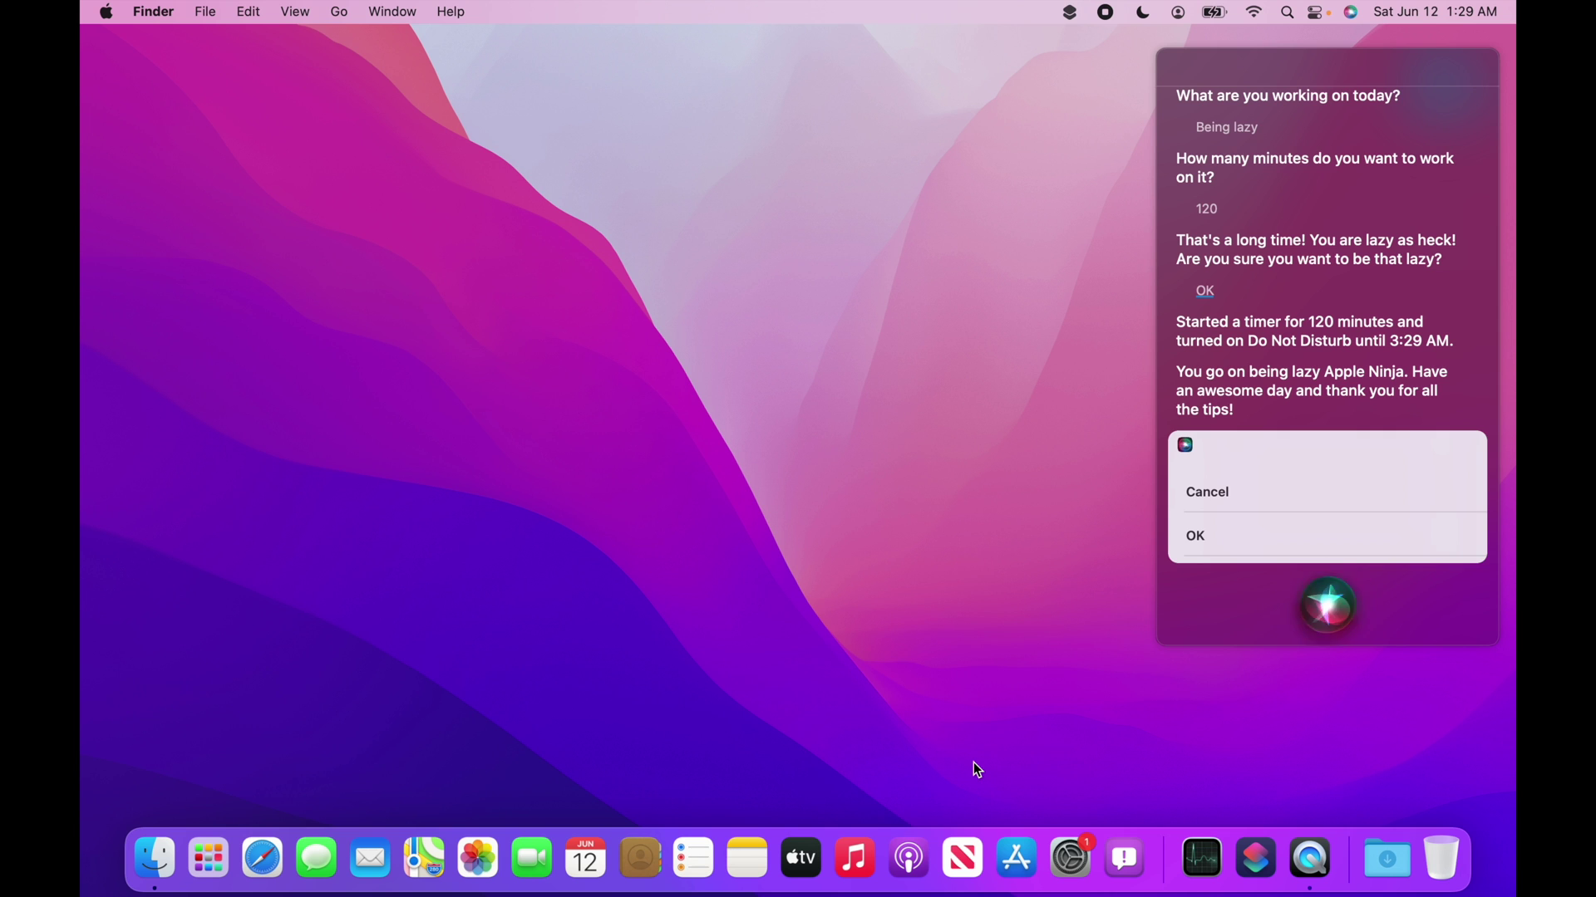
Close the Siri conversation panel and switch to the Shortcuts app.
click(1163, 55)
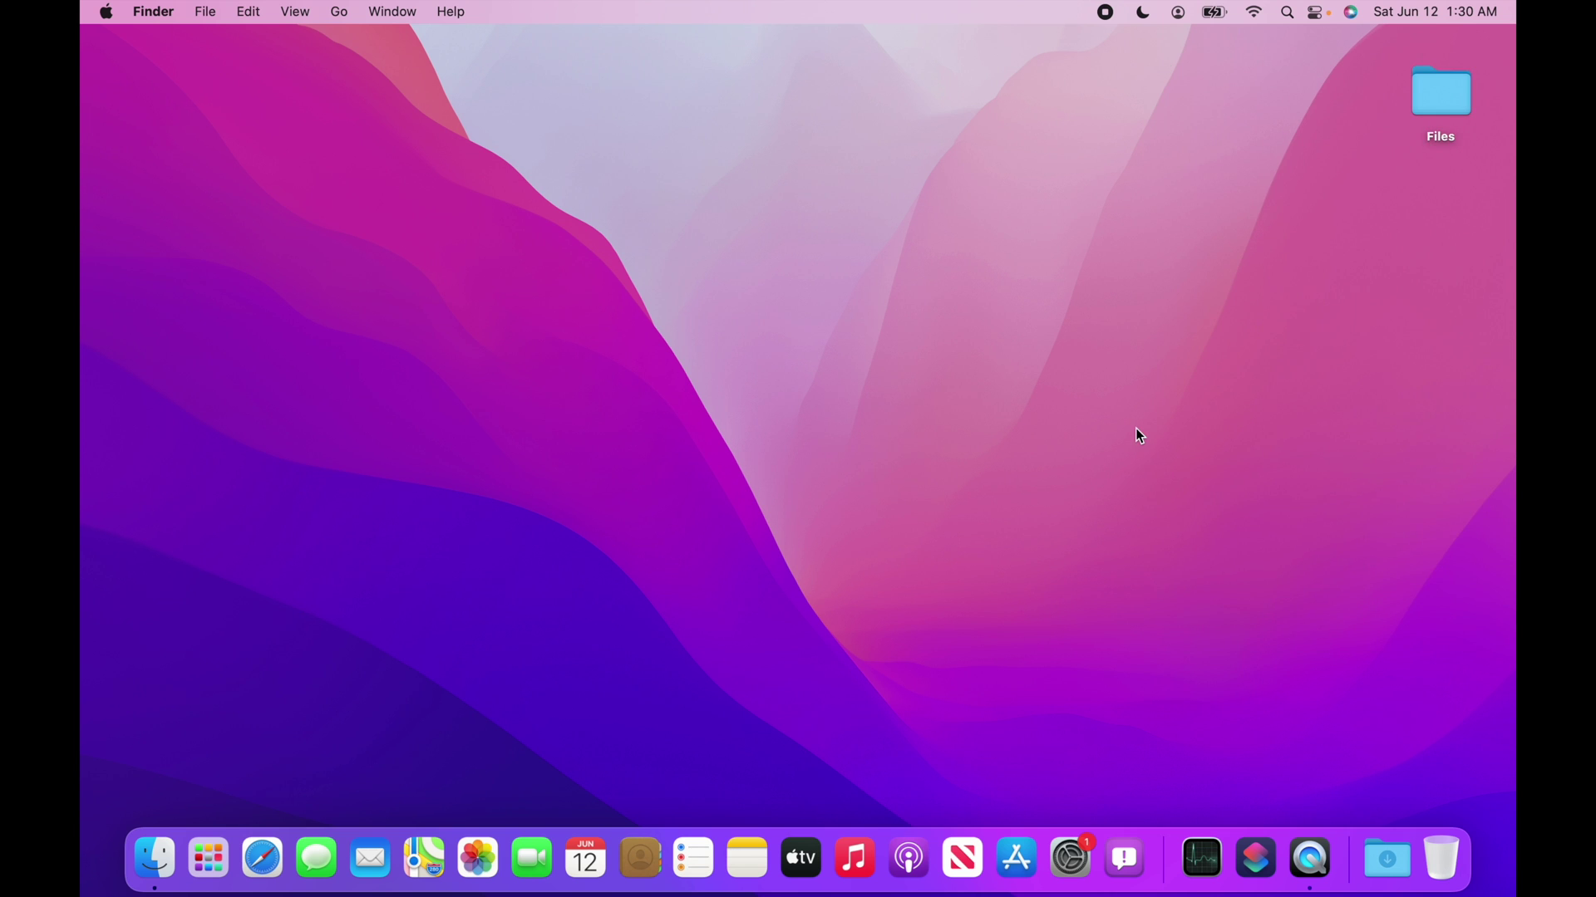
click(1256, 859)
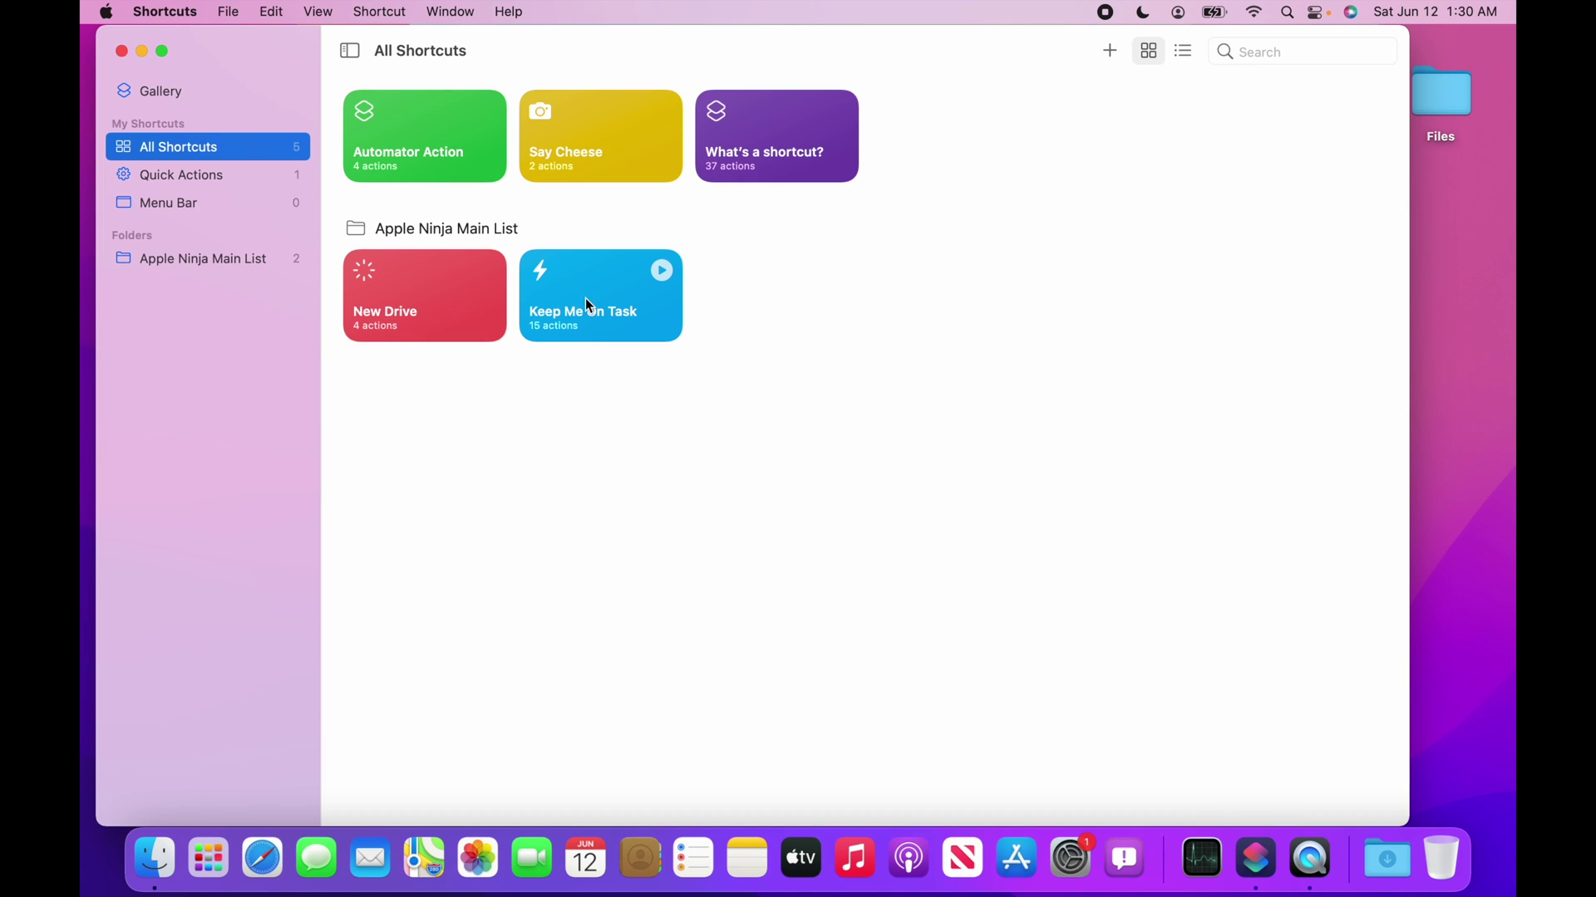
Browse the Gallery's collections, including Starter Shortcuts, Get Stuff Done and Essentials.
click(170, 93)
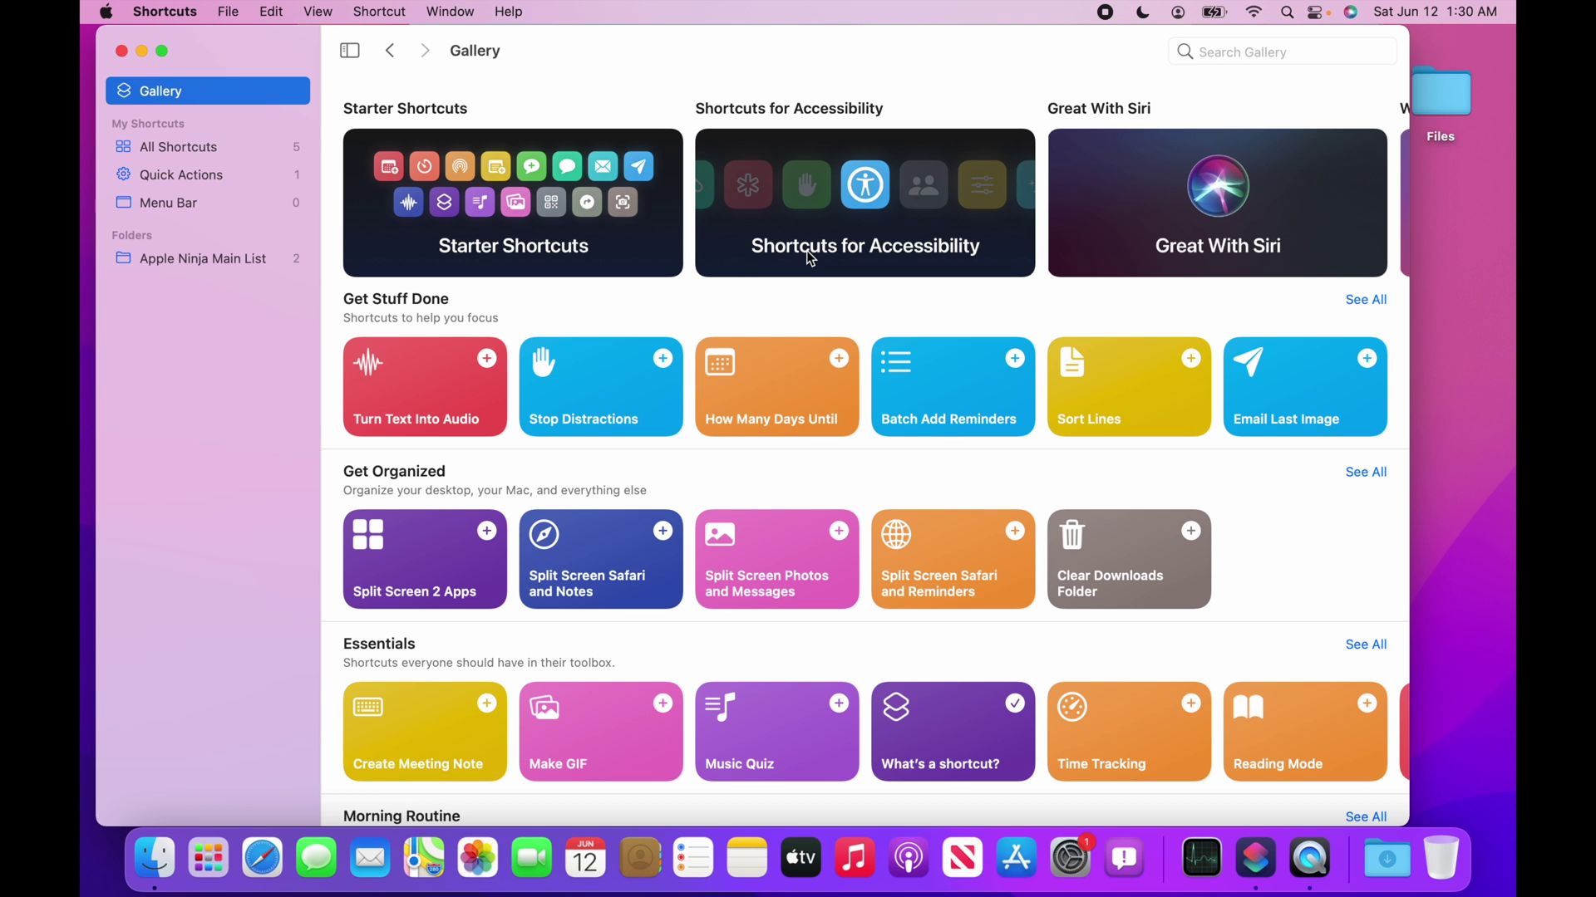
scroll(806, 251, down, 15)
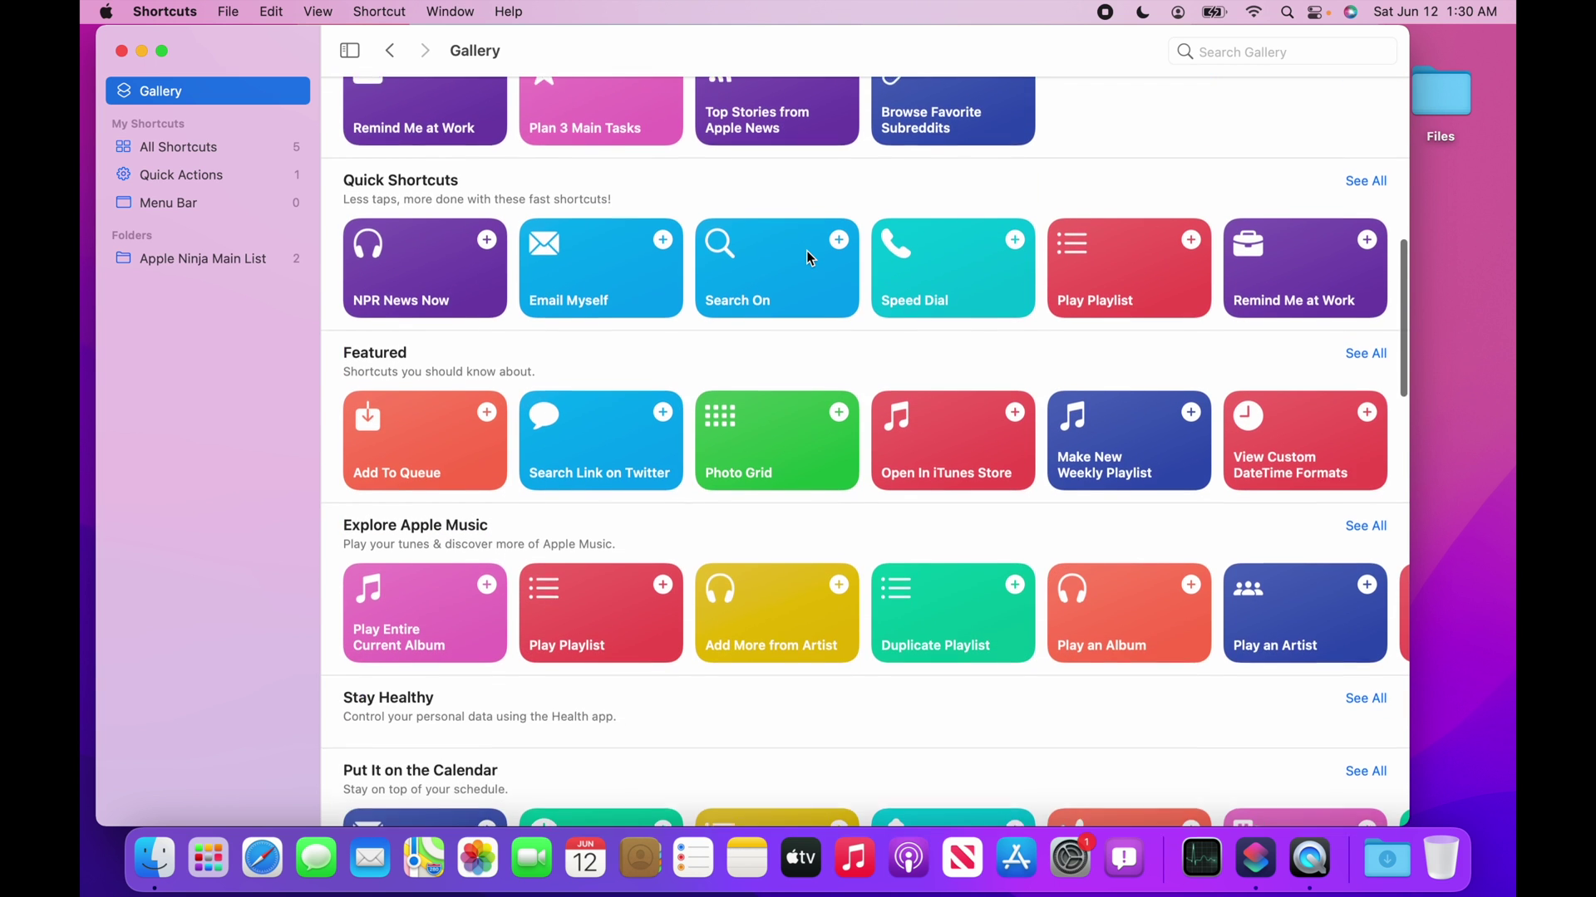
scroll(806, 251, down, 5)
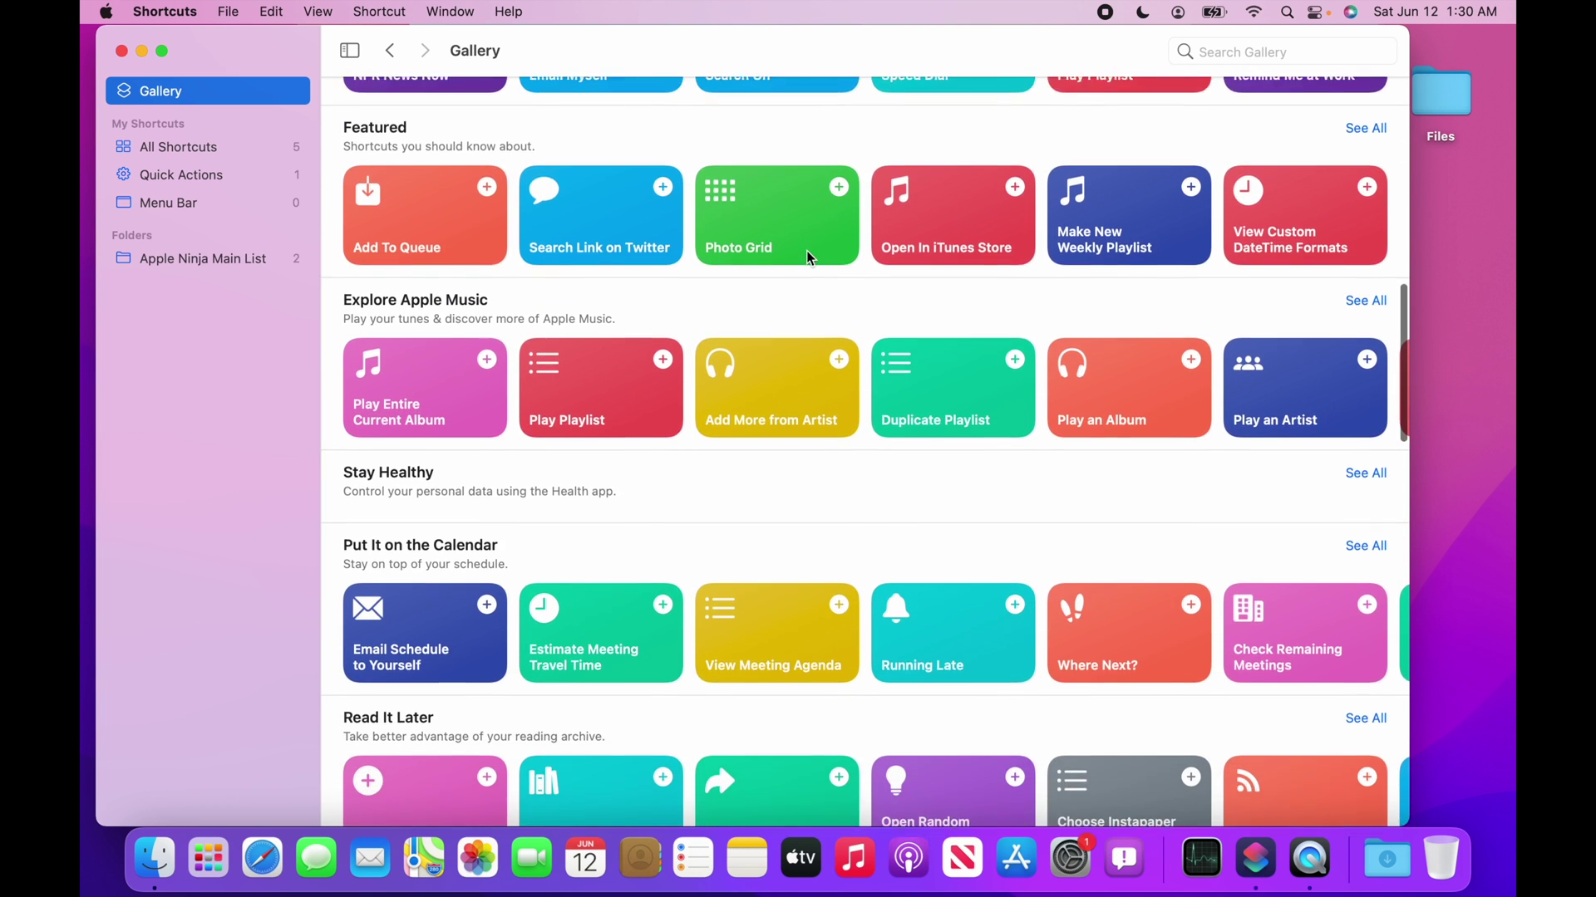
scroll(806, 251, down, 10)
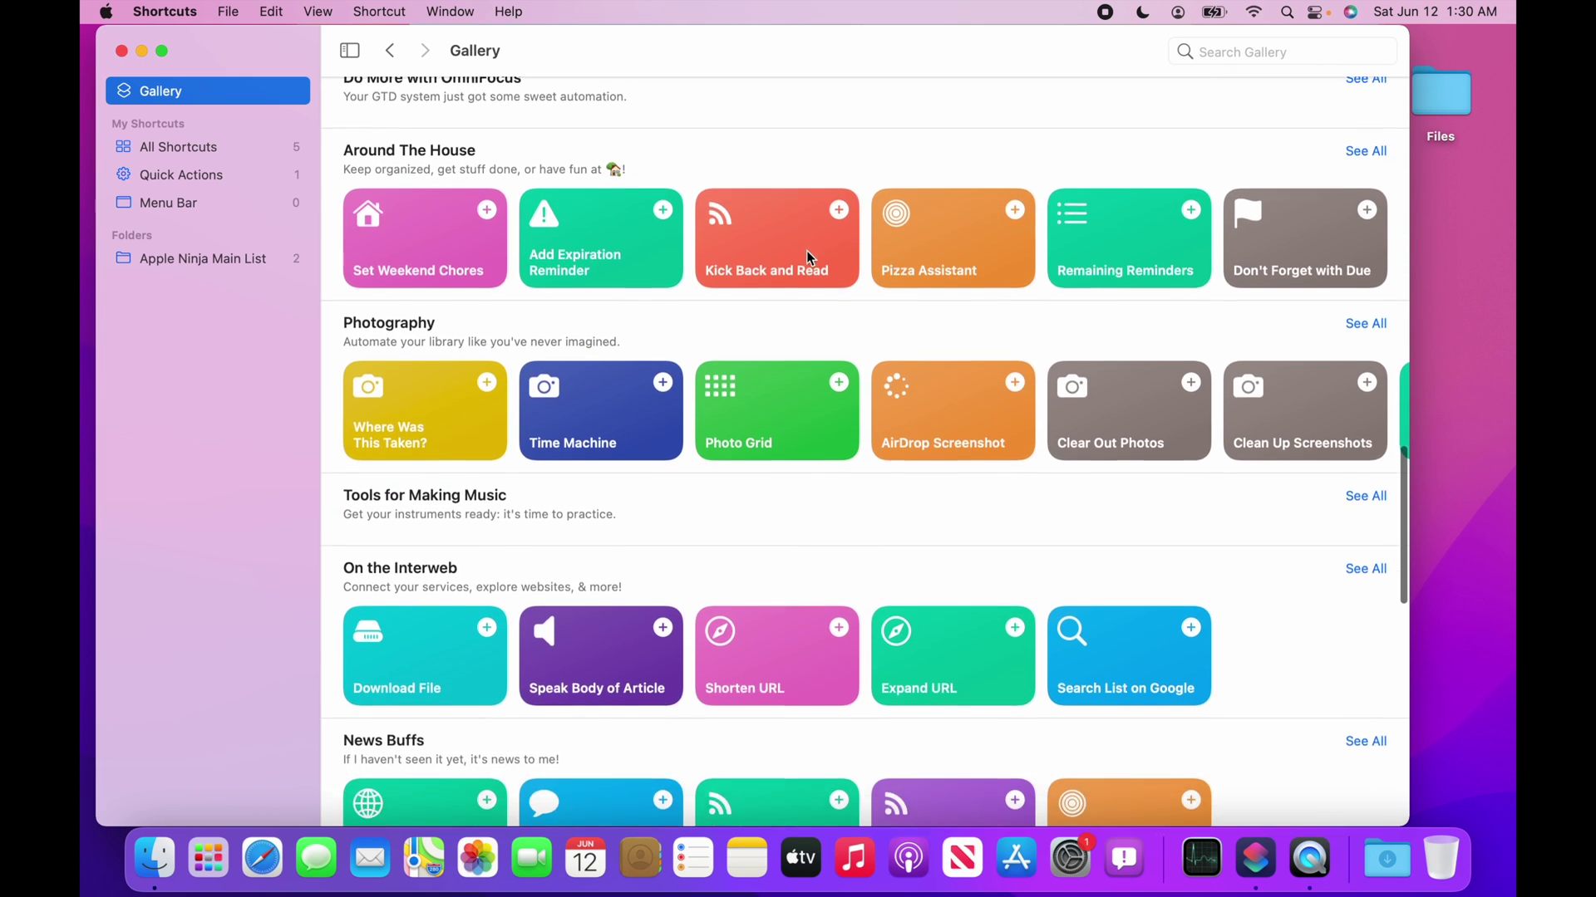
scroll(810, 257, down, 5)
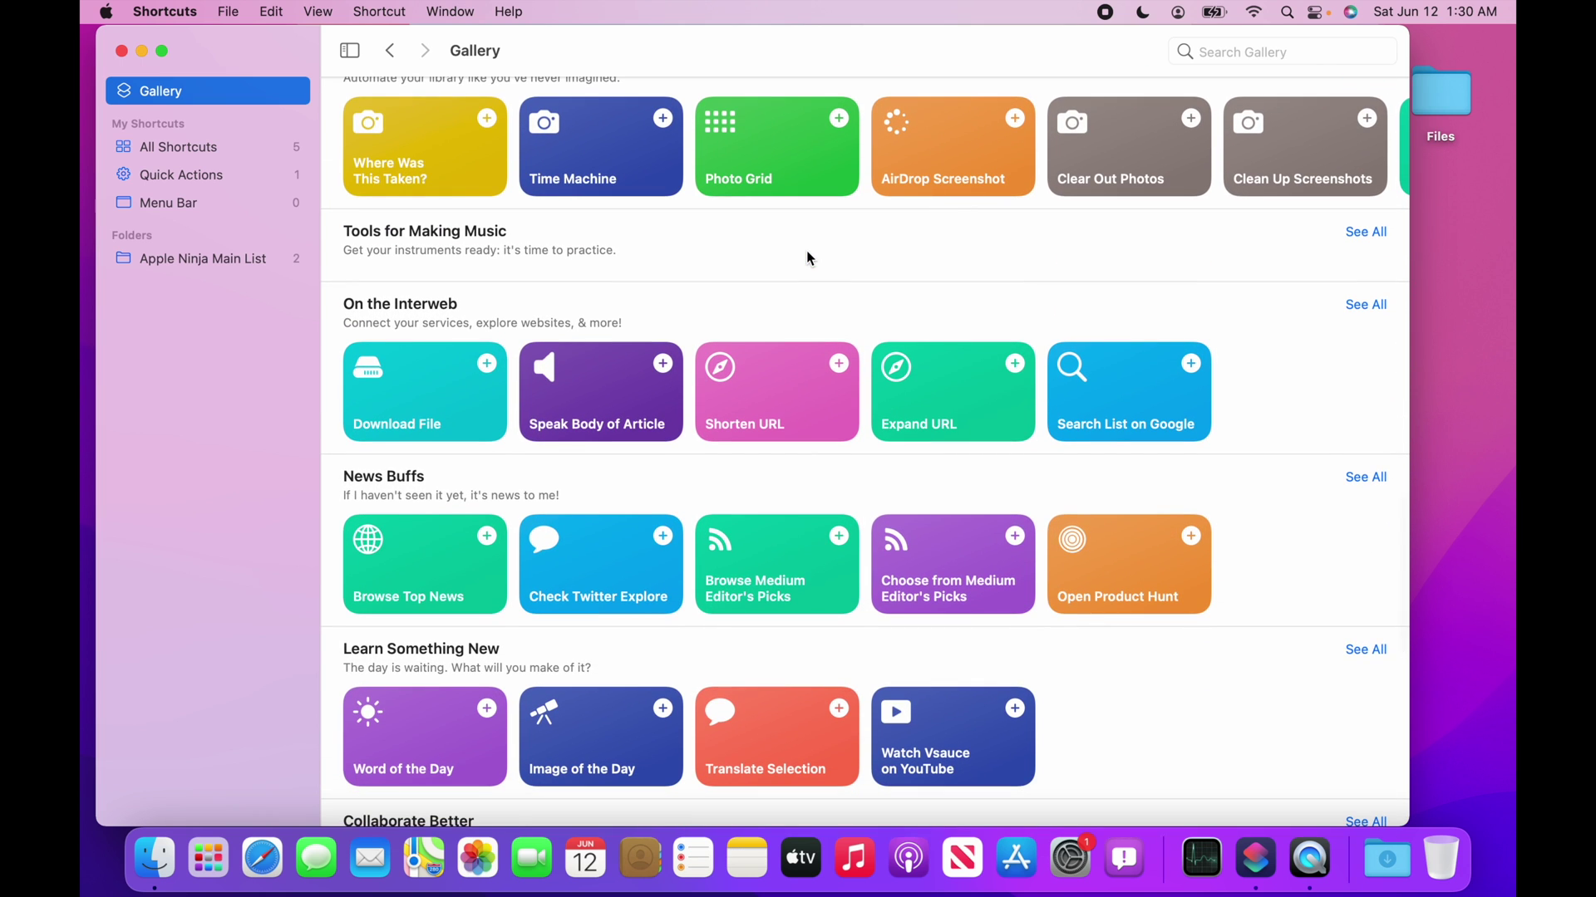
scroll(806, 251, up, 15)
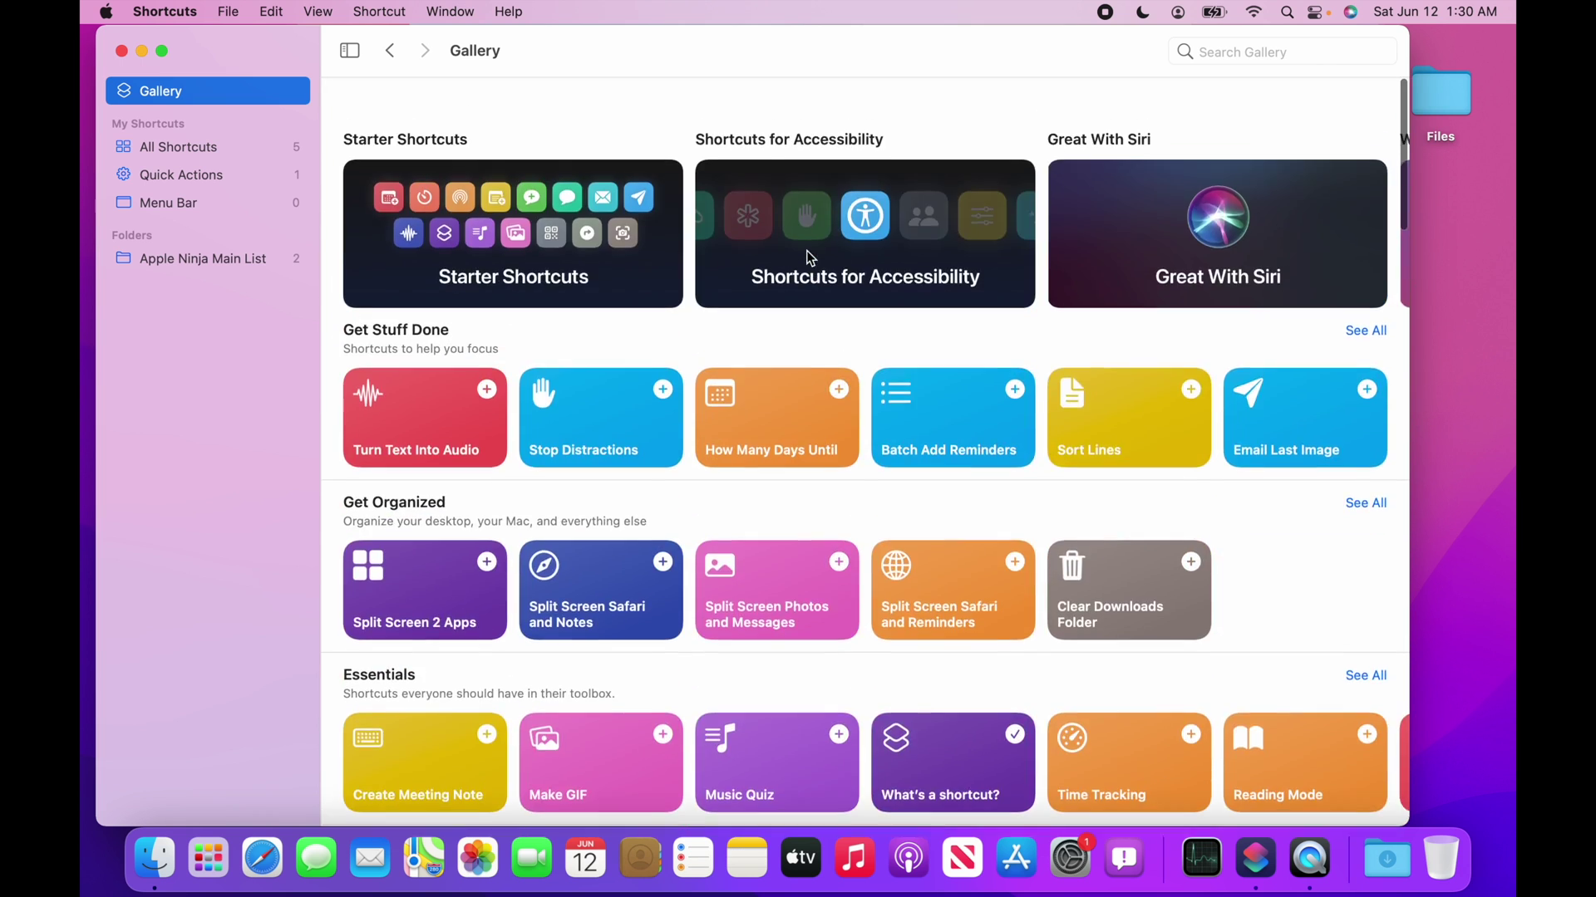
Add Play On HomePod from Great With Siri with source Mac and destination Living Room.
click(1229, 217)
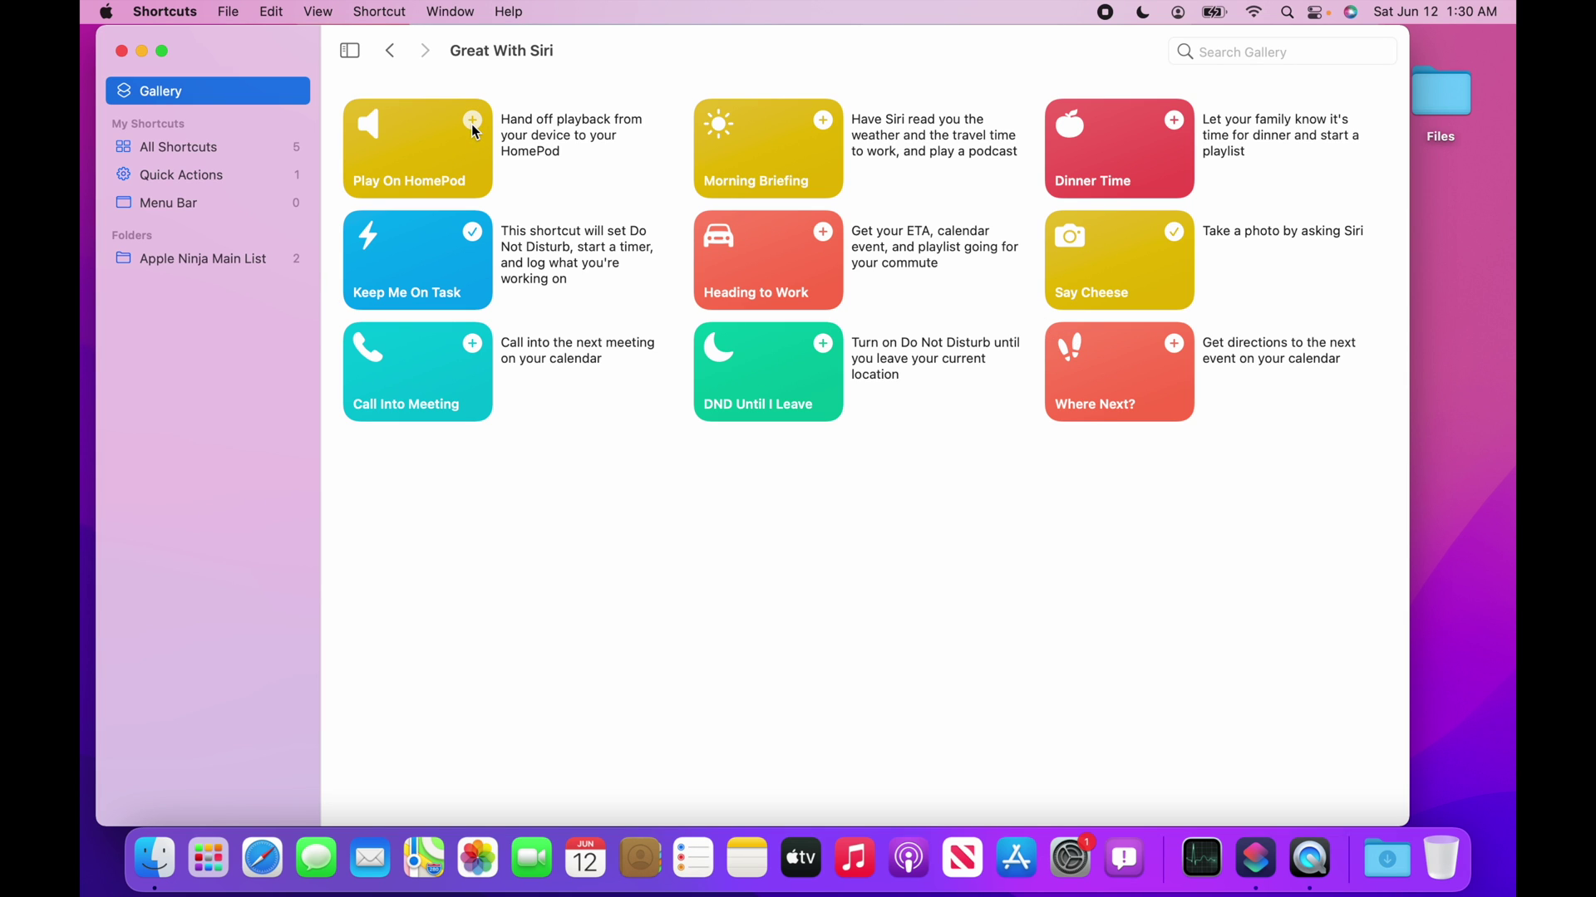
click(472, 122)
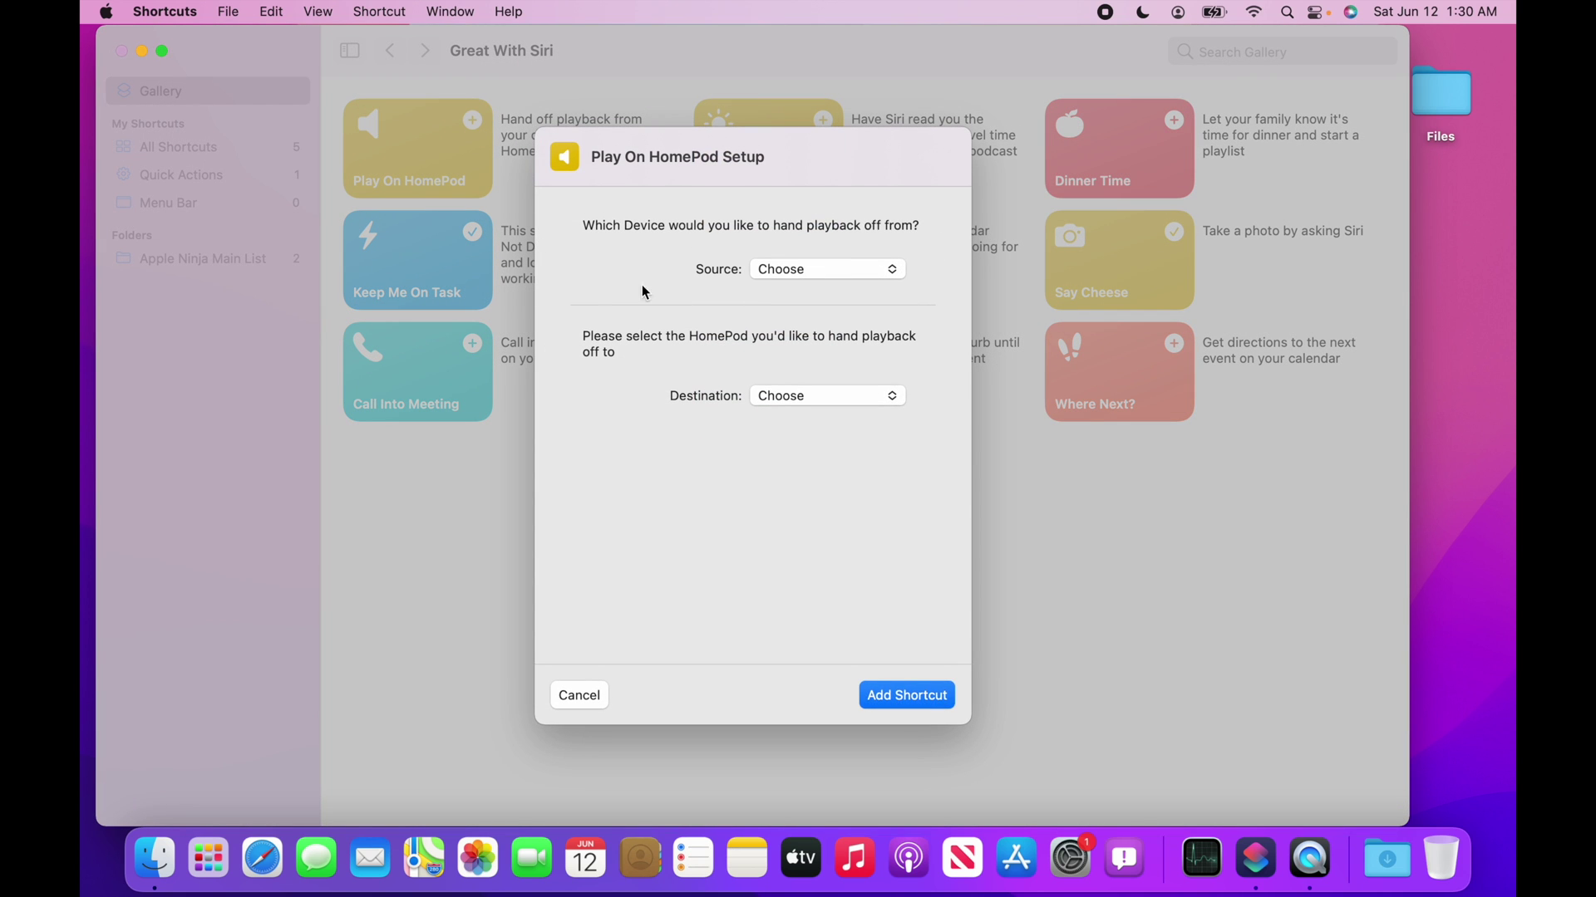
click(787, 270)
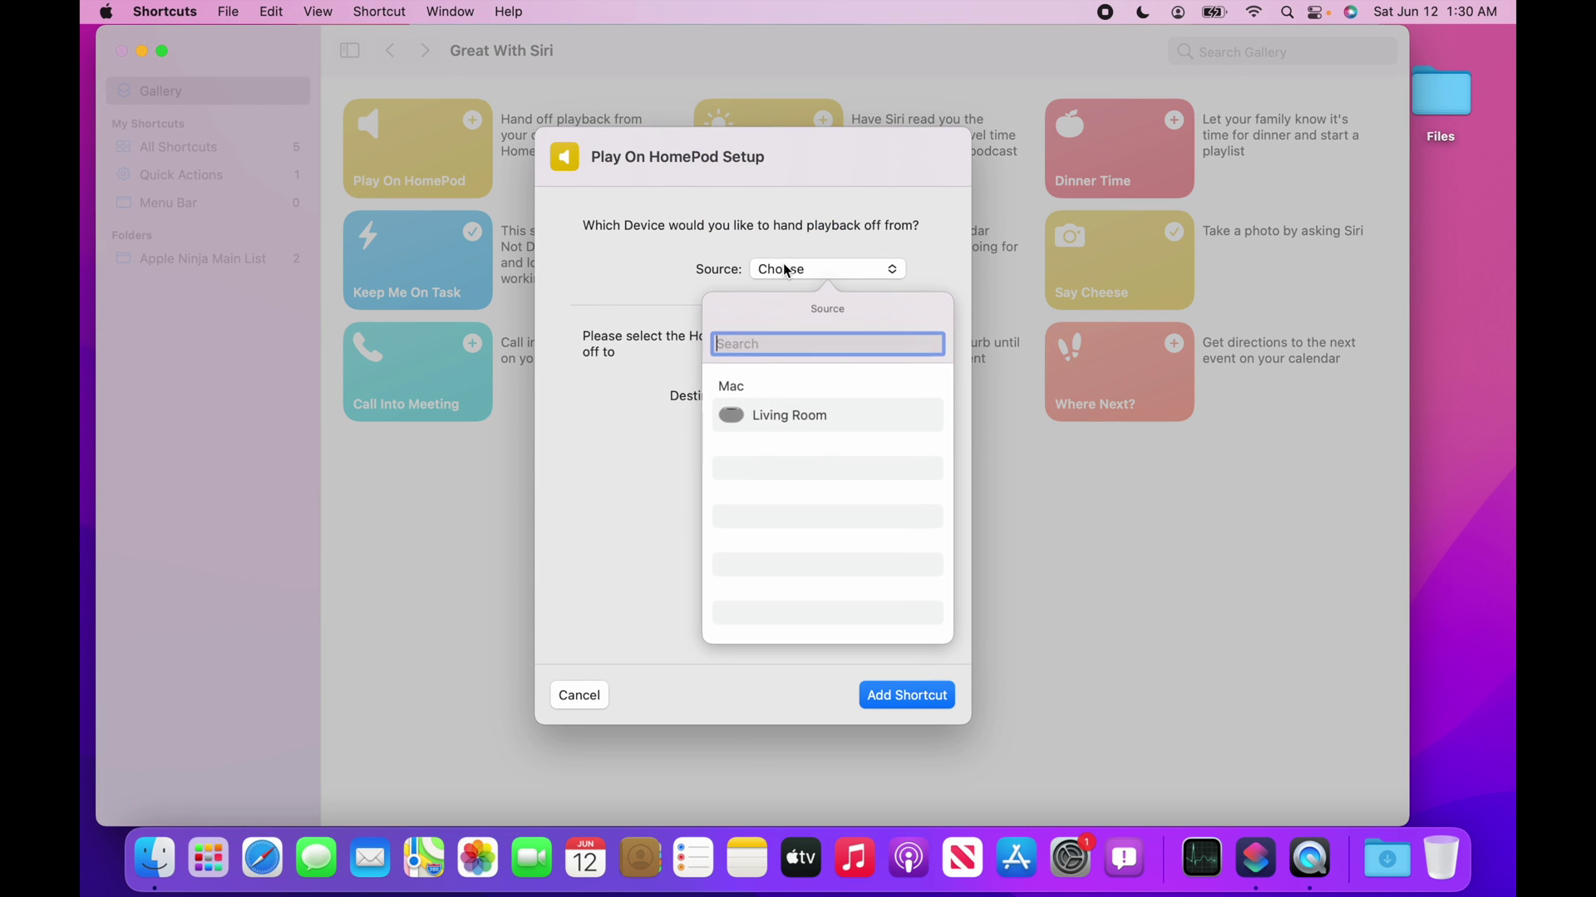
click(773, 385)
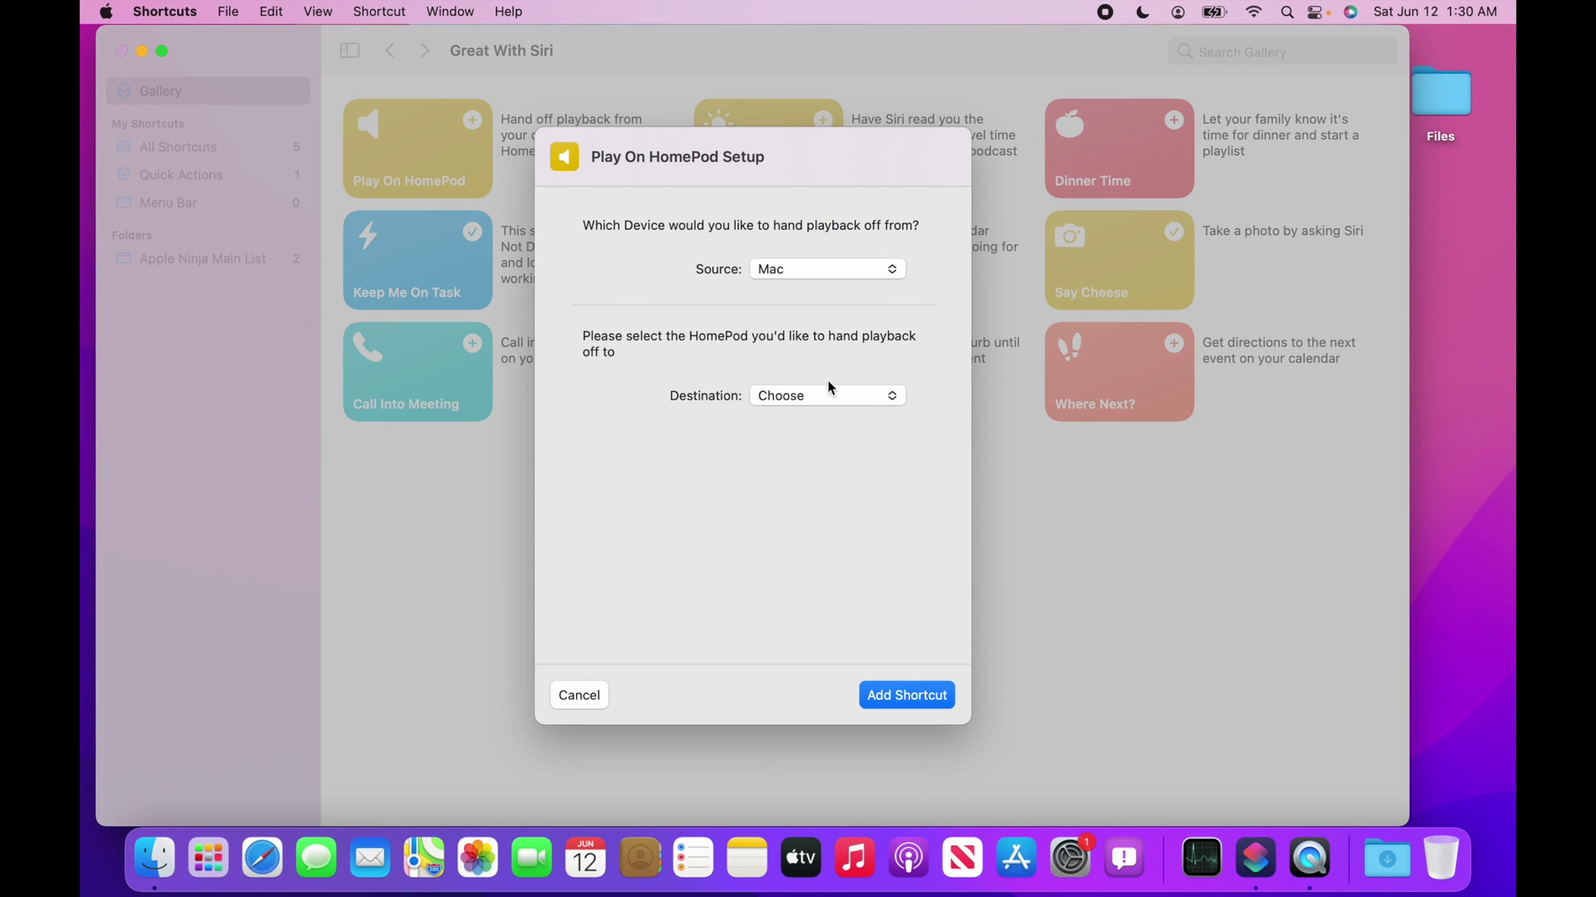
click(778, 398)
click(770, 544)
click(922, 694)
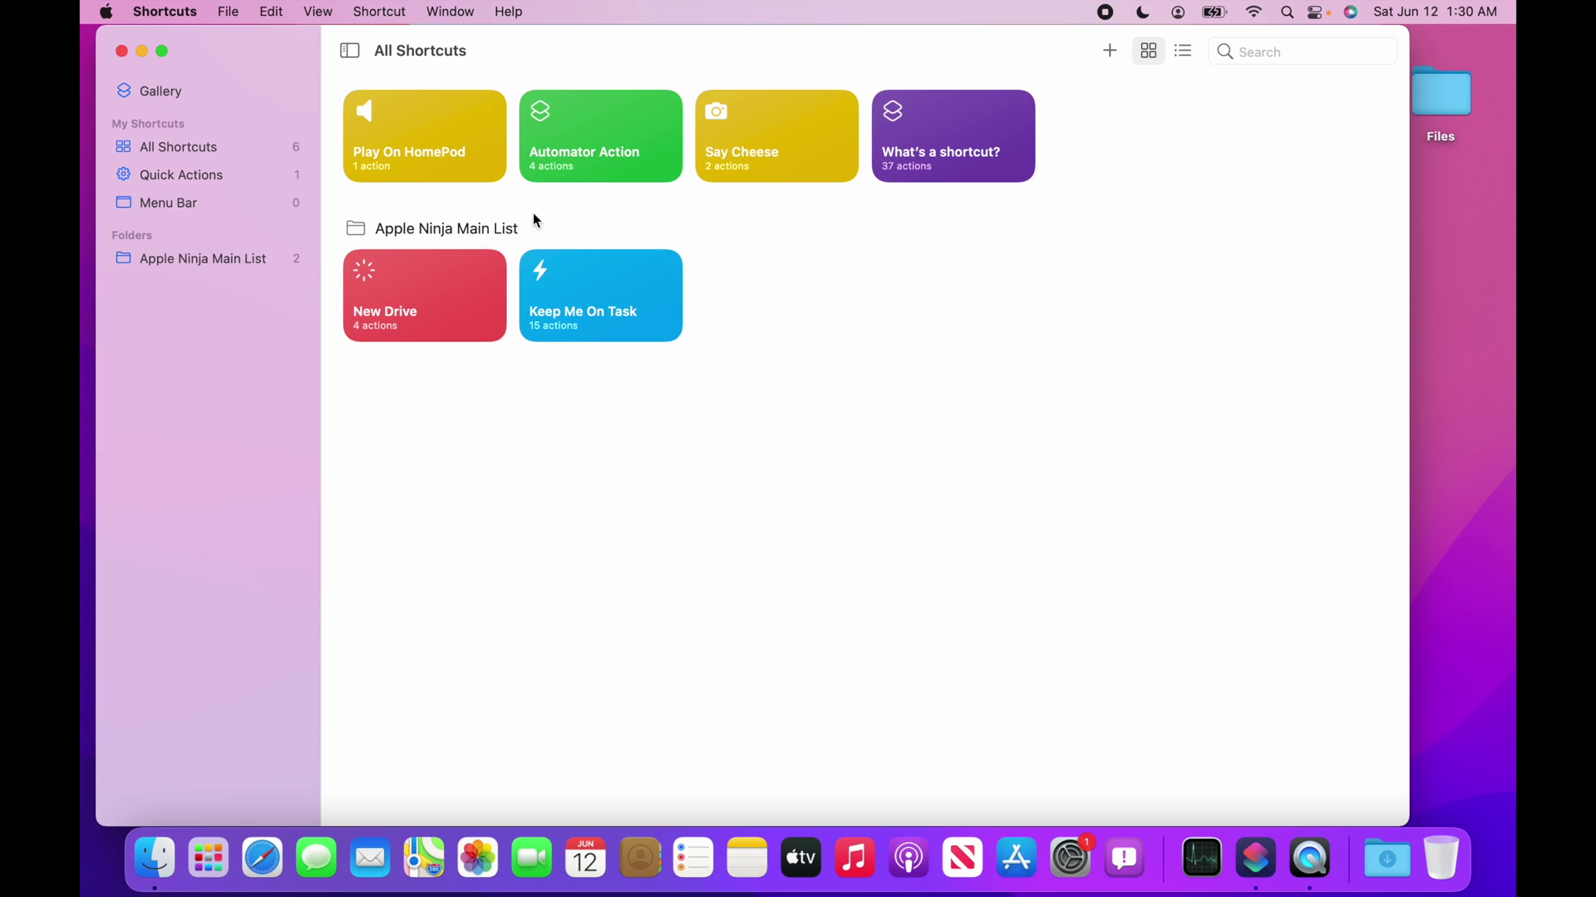
Run Play On HomePod and dismiss the Hand Off Playback unsupported alert.
mouse_move(416, 145)
click(488, 111)
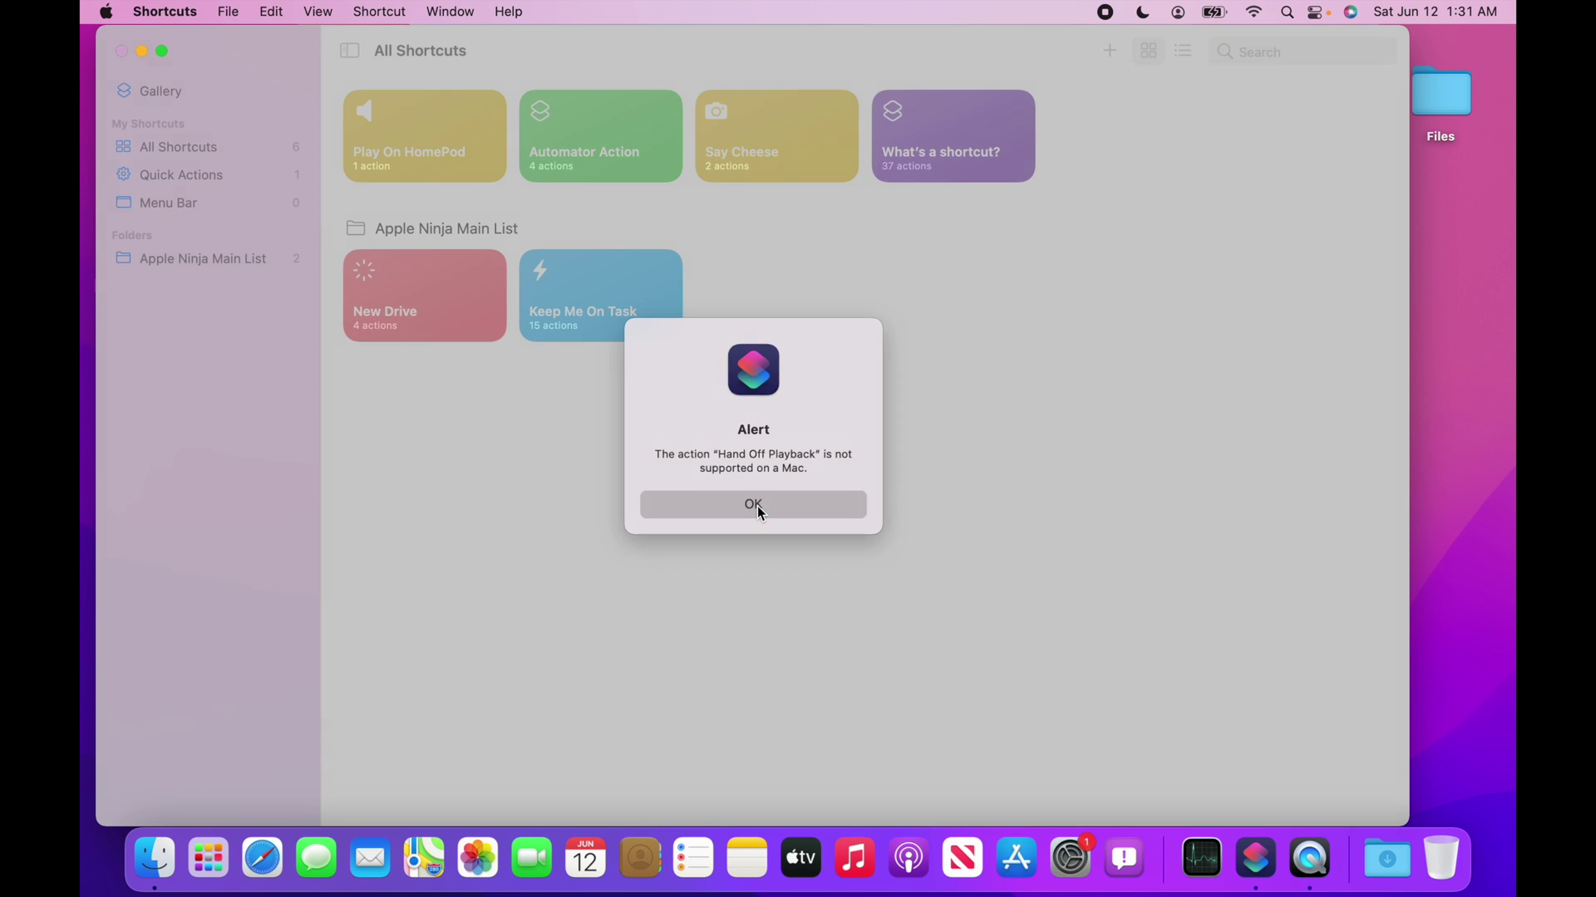
click(786, 619)
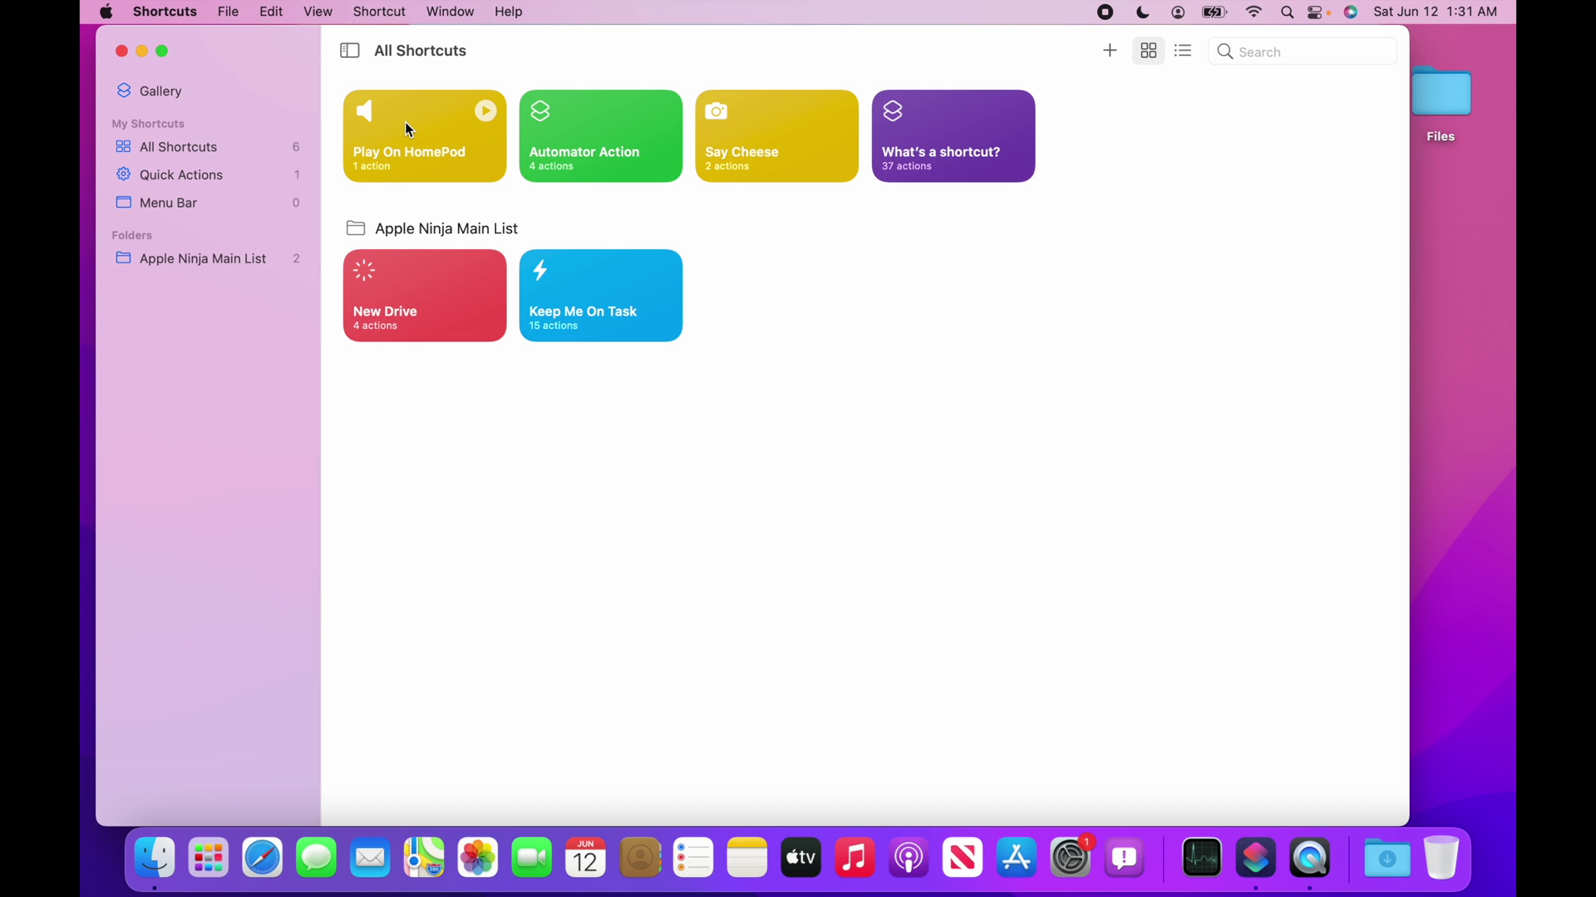
Open Keep Me On Task and expand its Ask for, Ask for Number and Show alert actions.
double_click(615, 316)
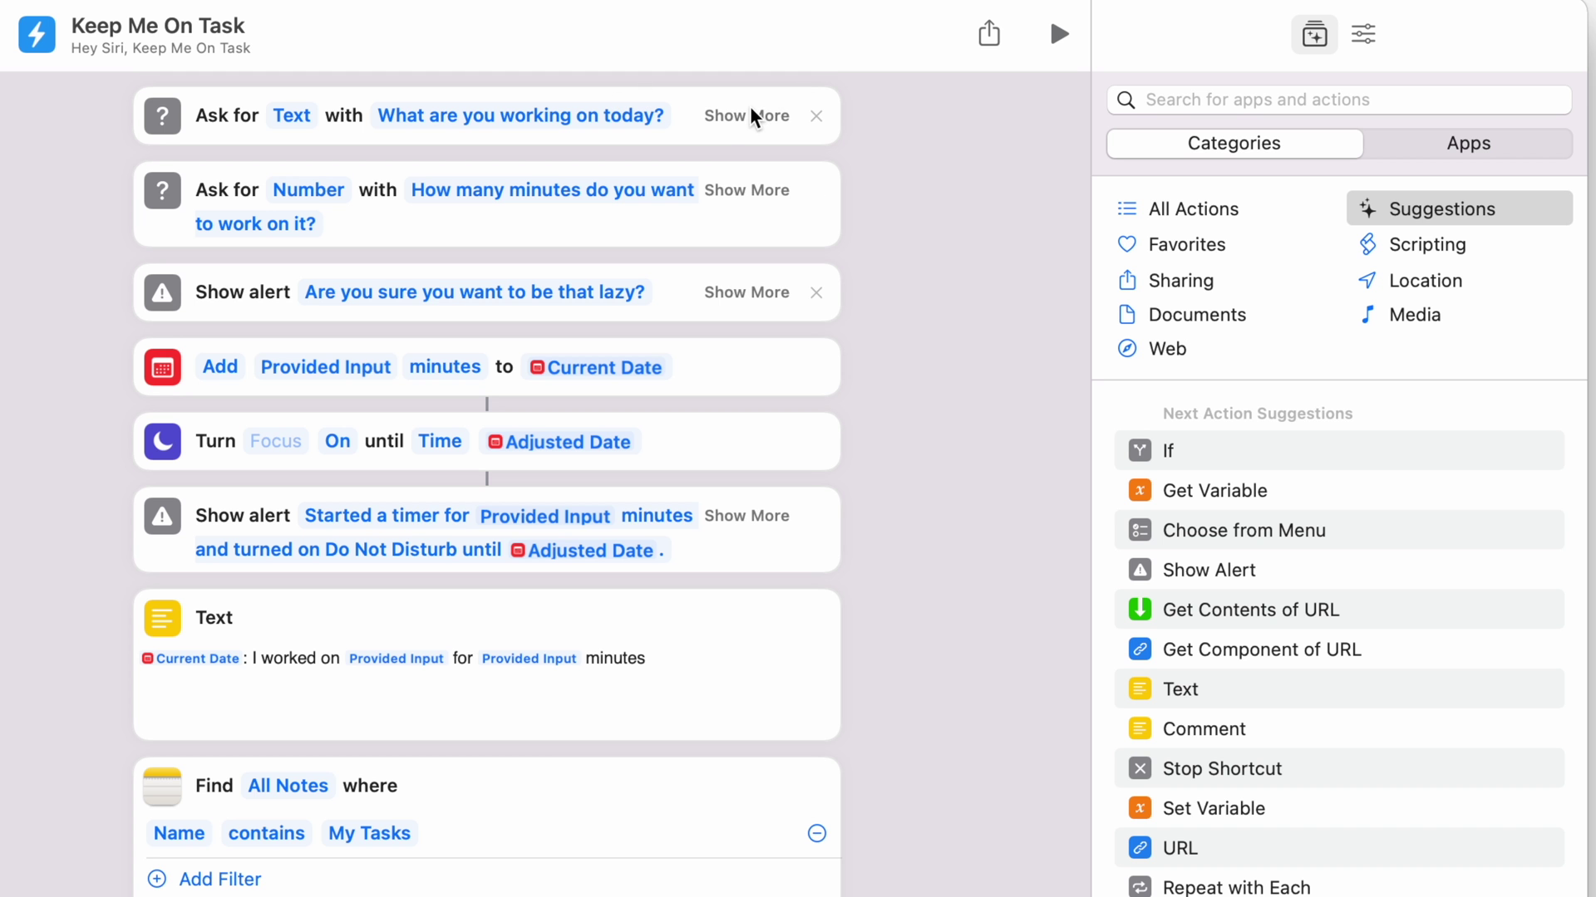
click(751, 114)
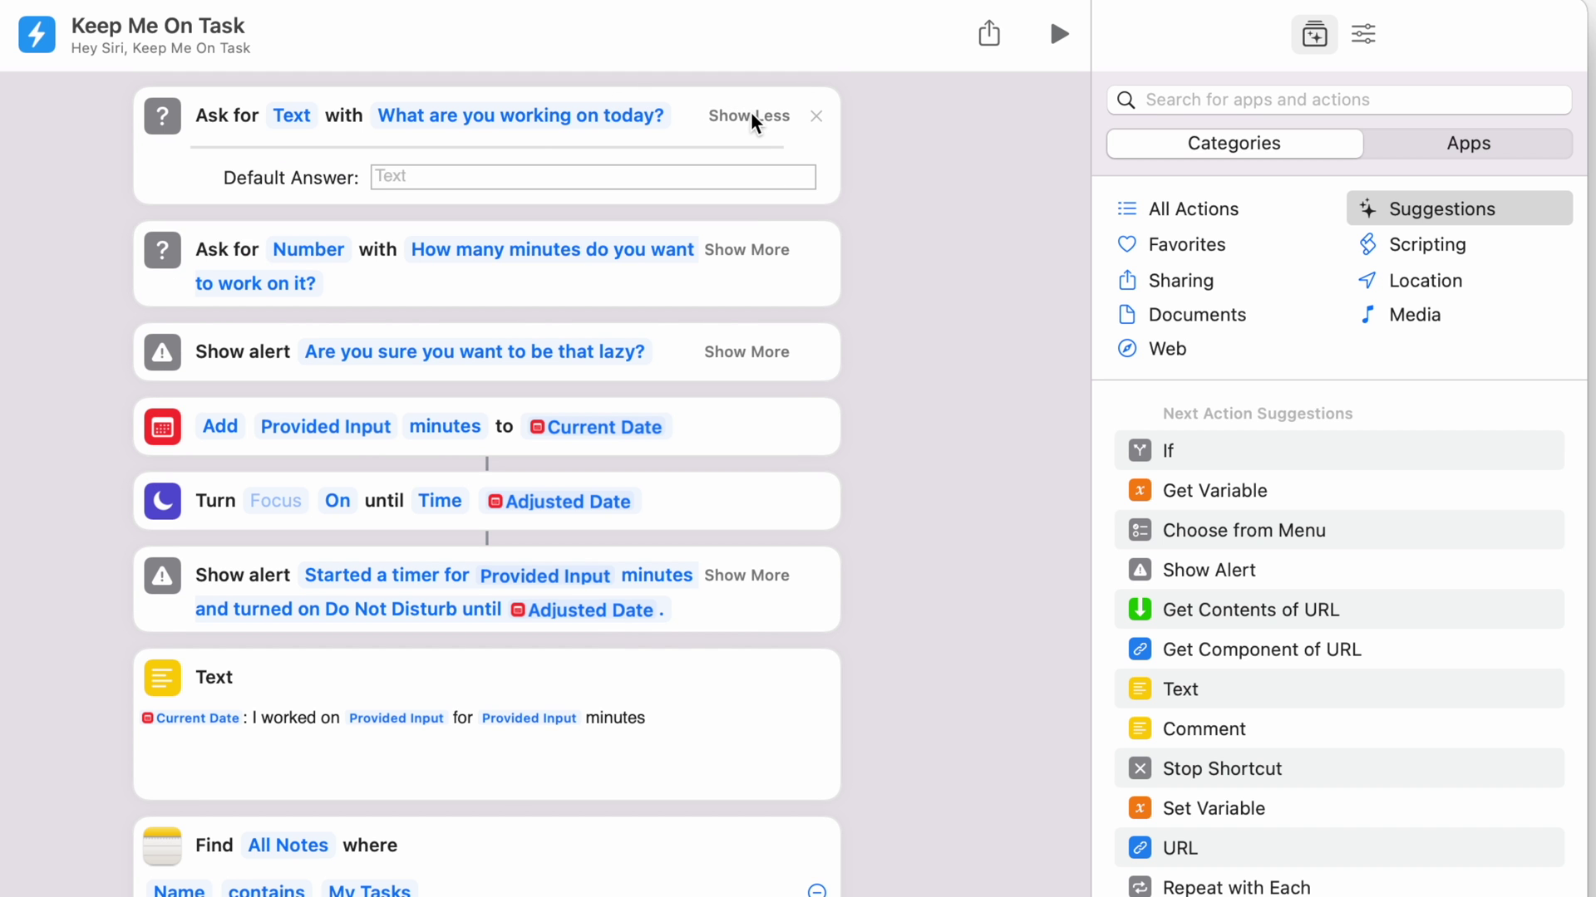
click(758, 249)
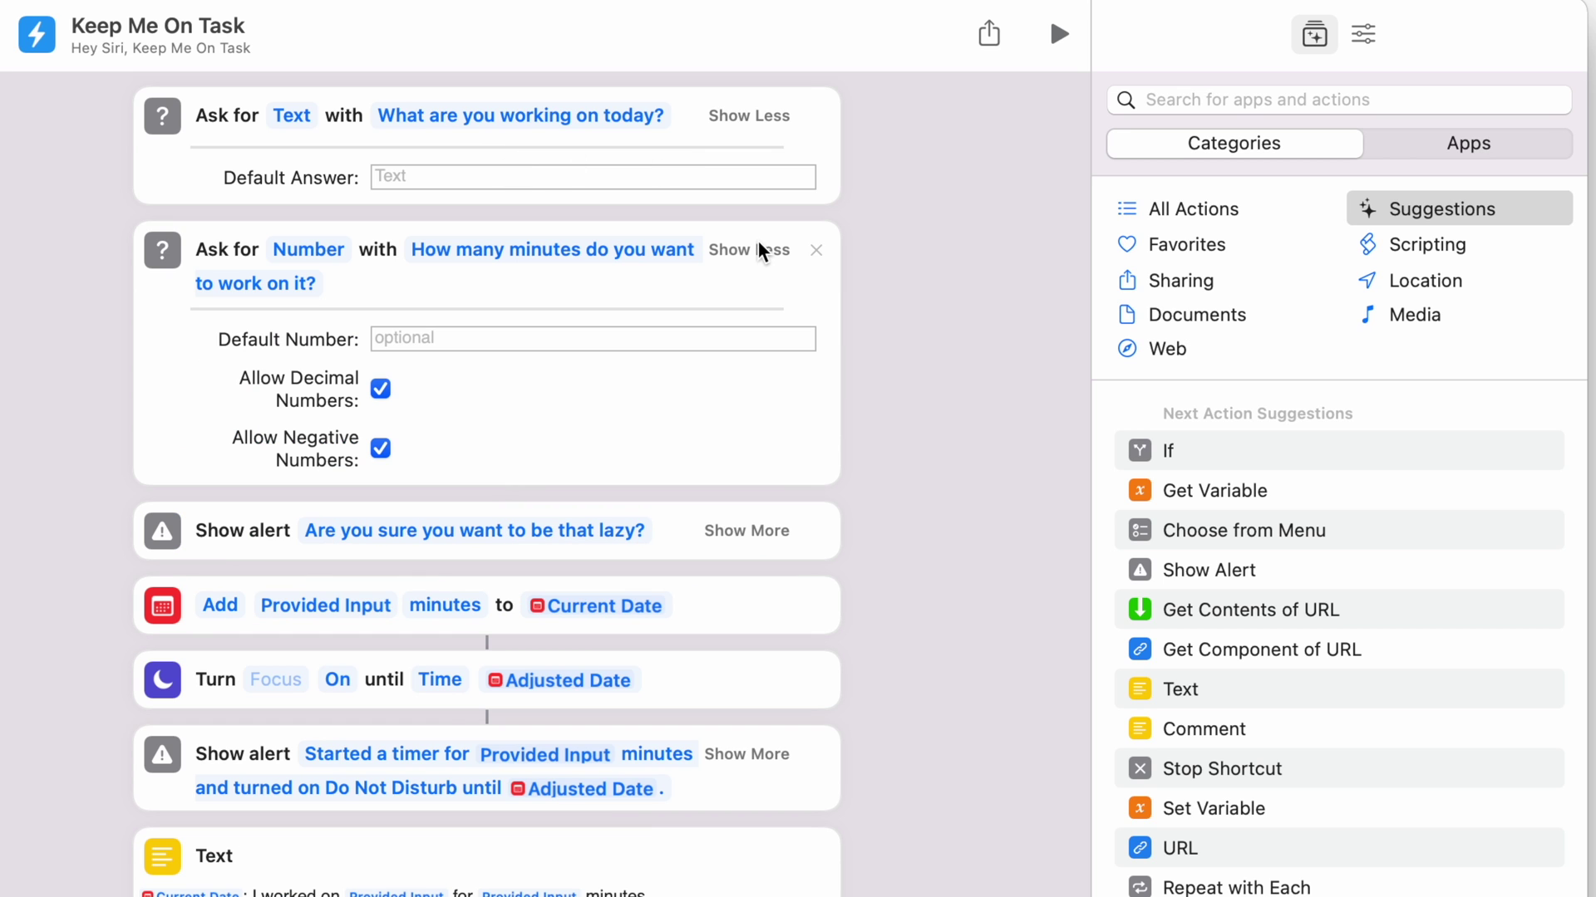
click(756, 530)
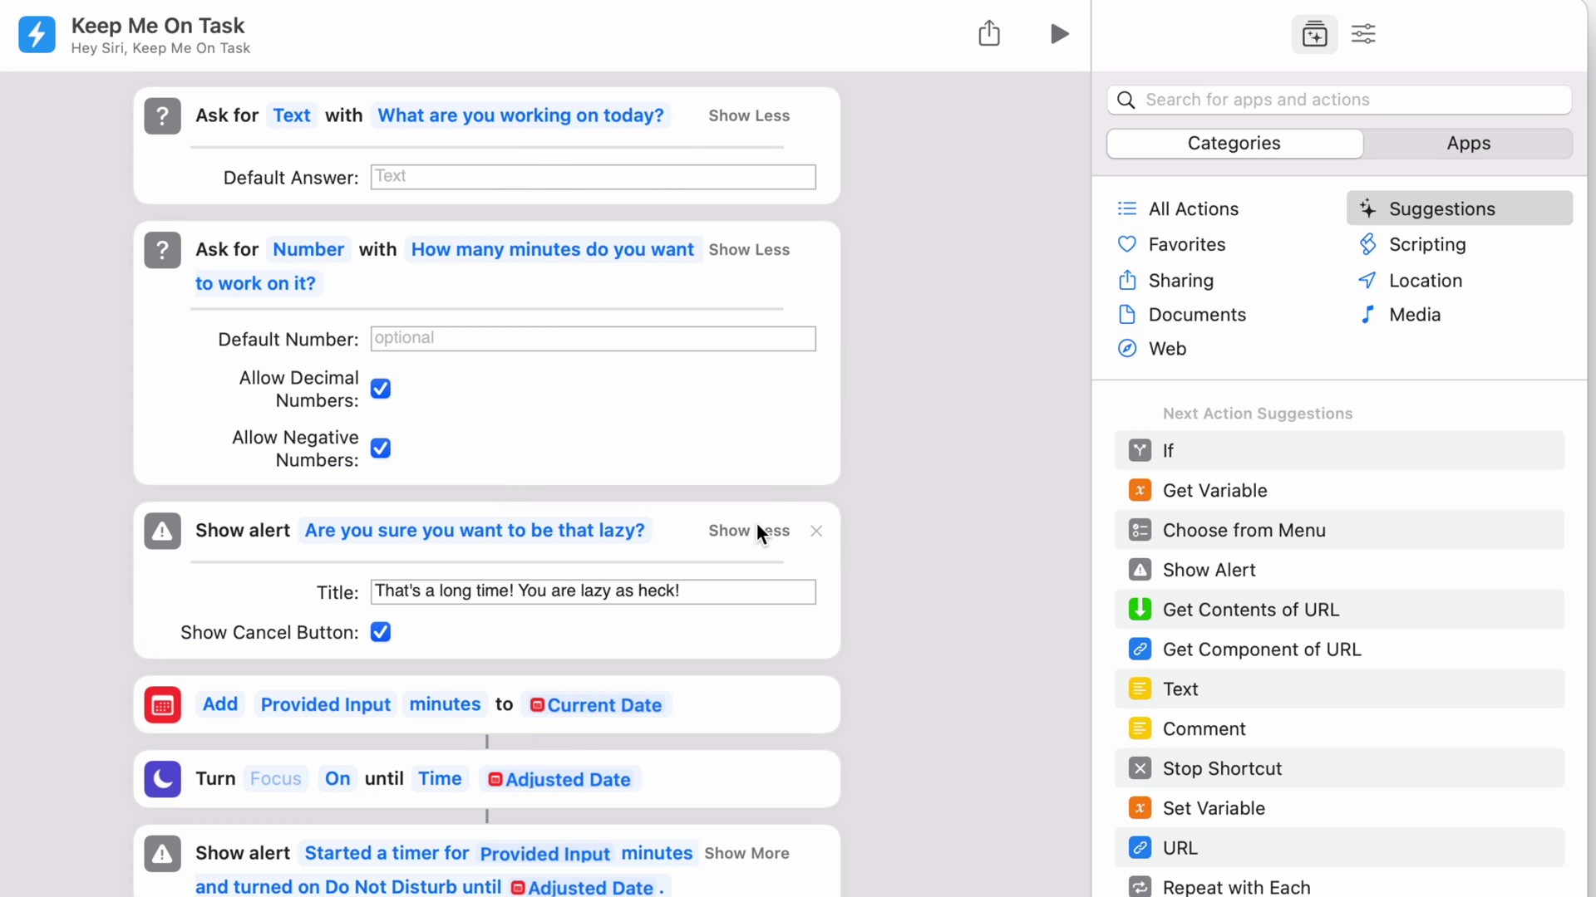
Review the remaining actions and the My Tasks note, then return to the editor.
scroll(874, 626, down, 10)
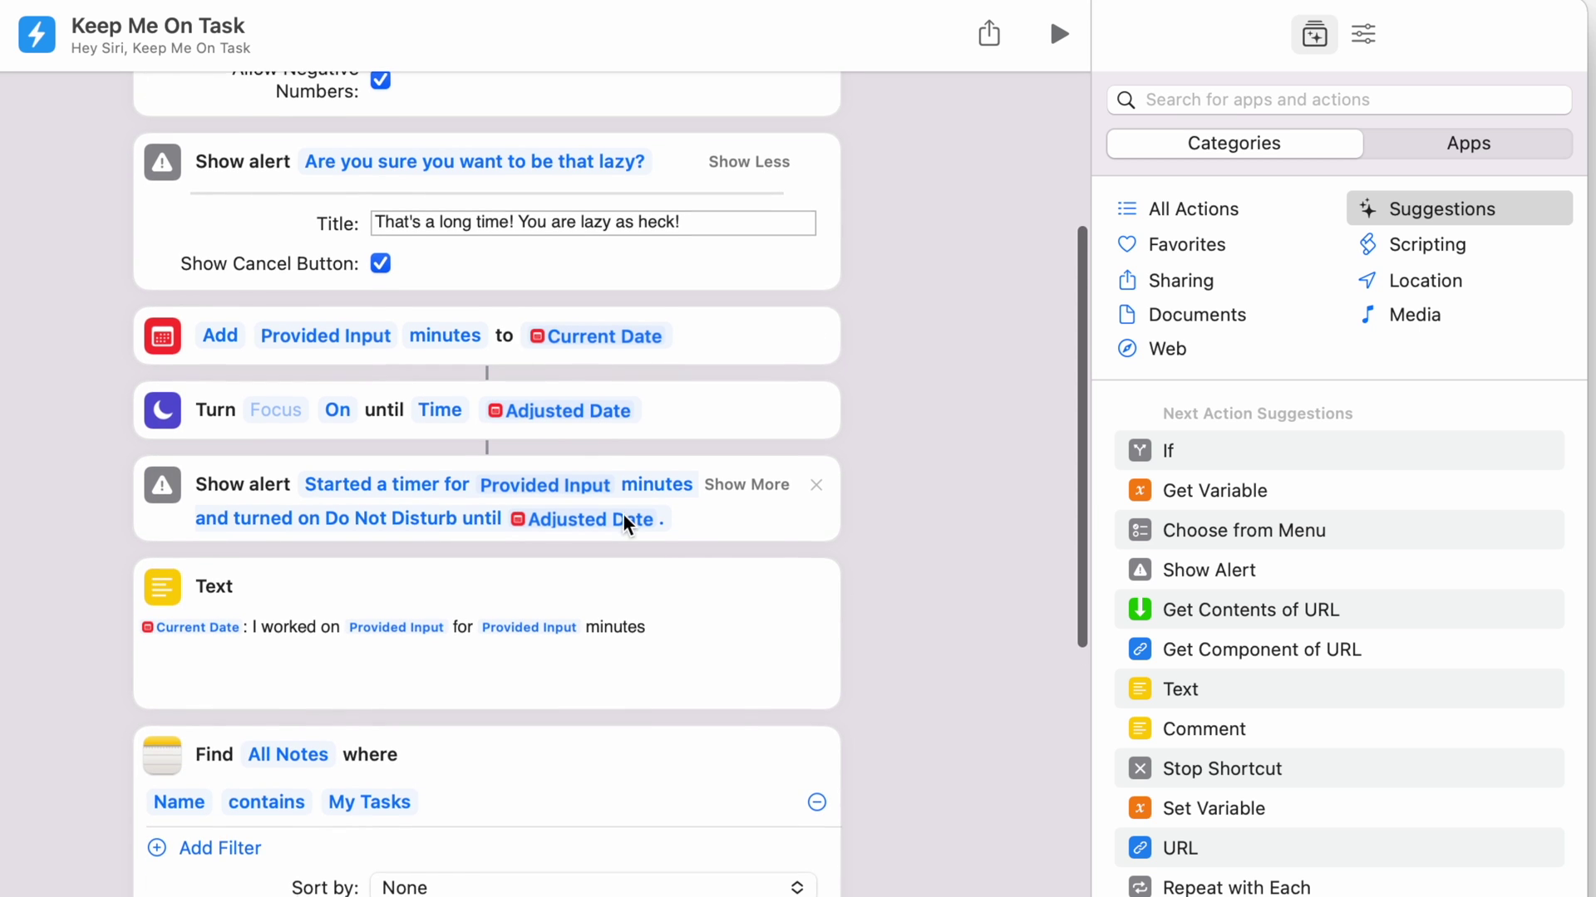
scroll(622, 512, down, 3)
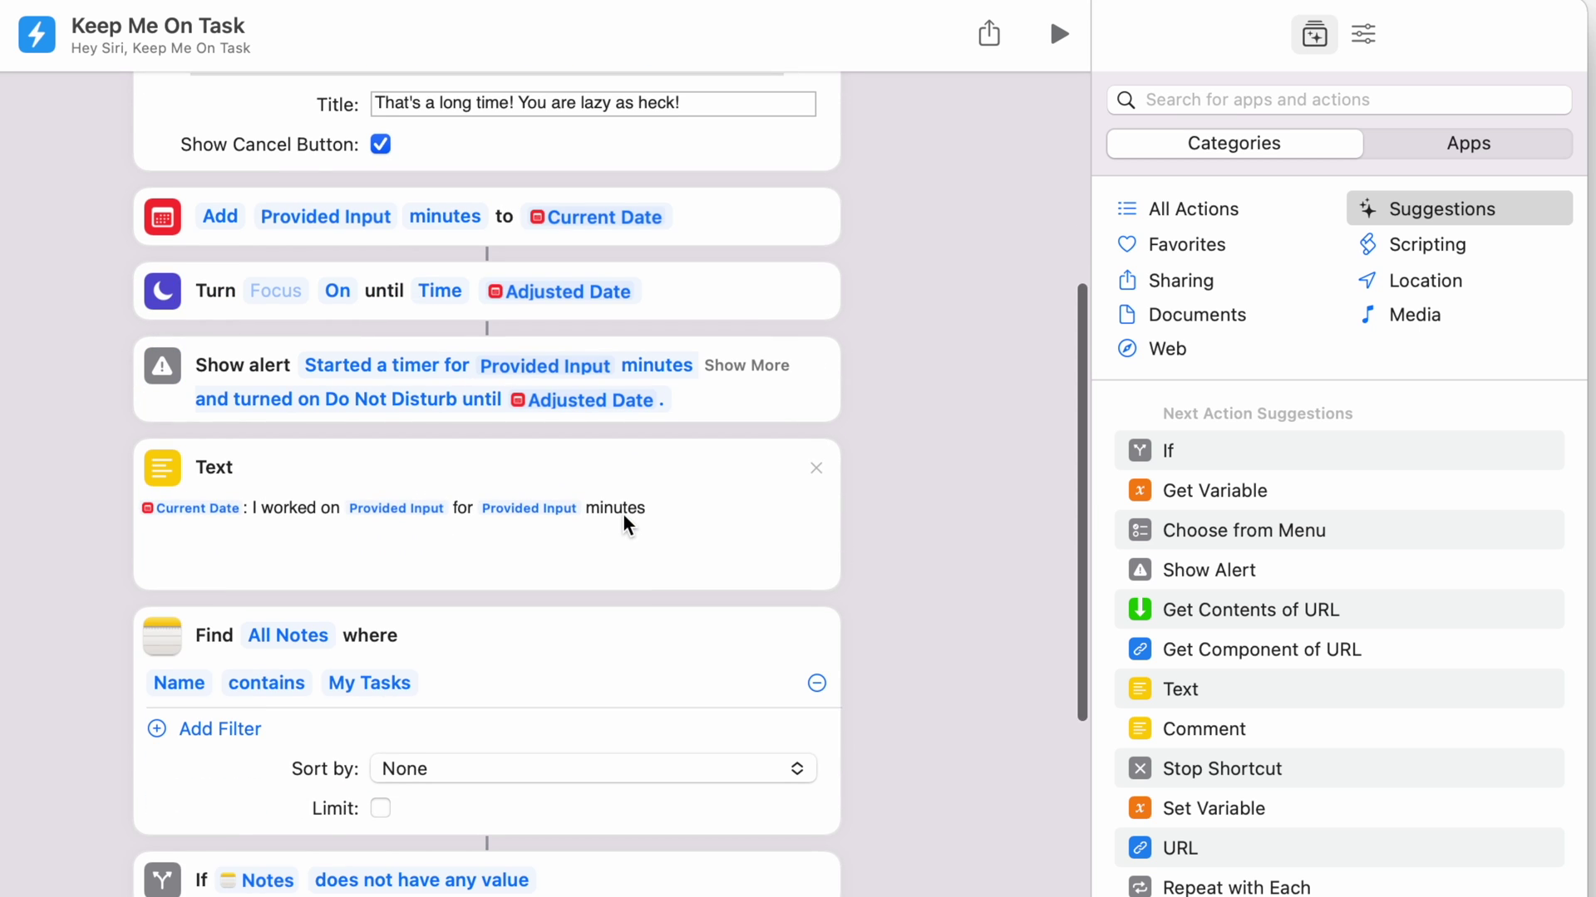
scroll(621, 512, down, 10)
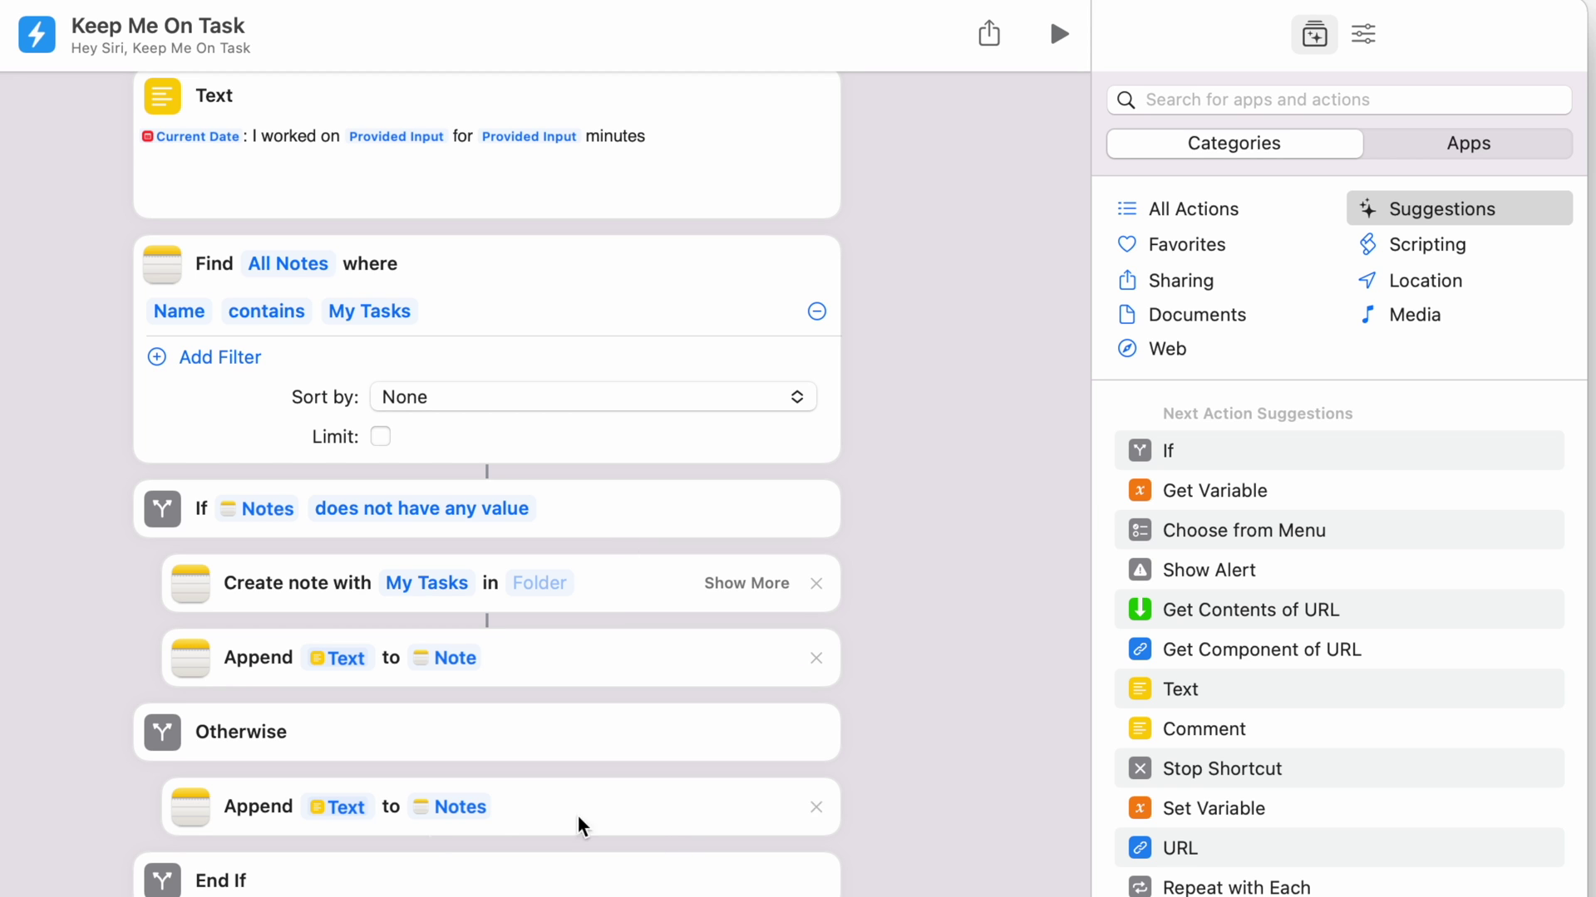
scroll(683, 493, up, 14)
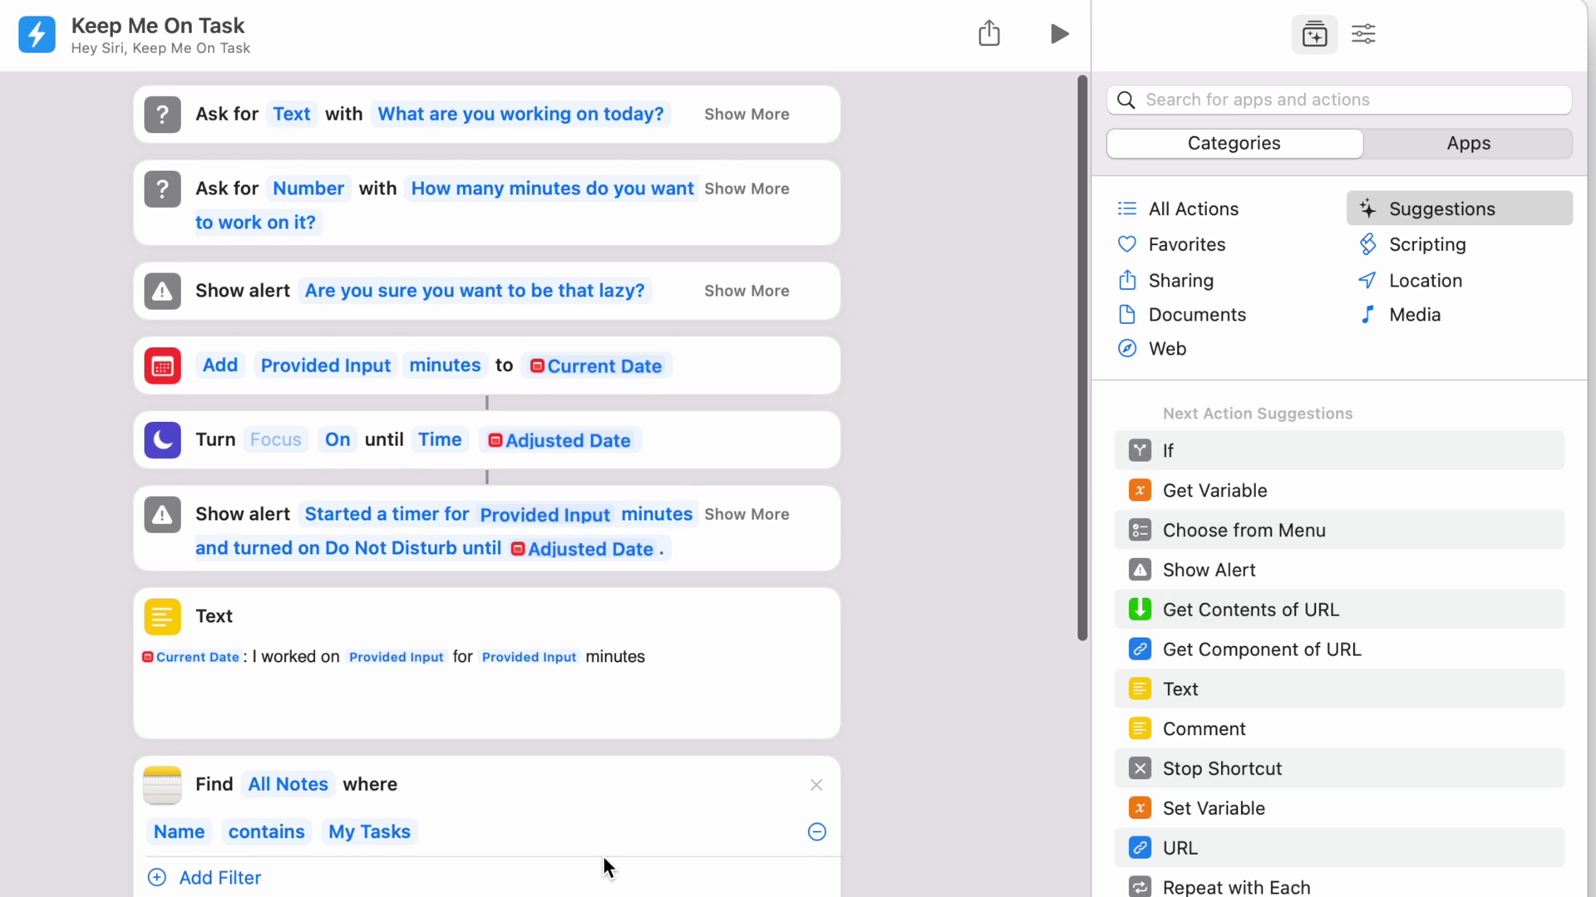
scroll(605, 866, down, 2)
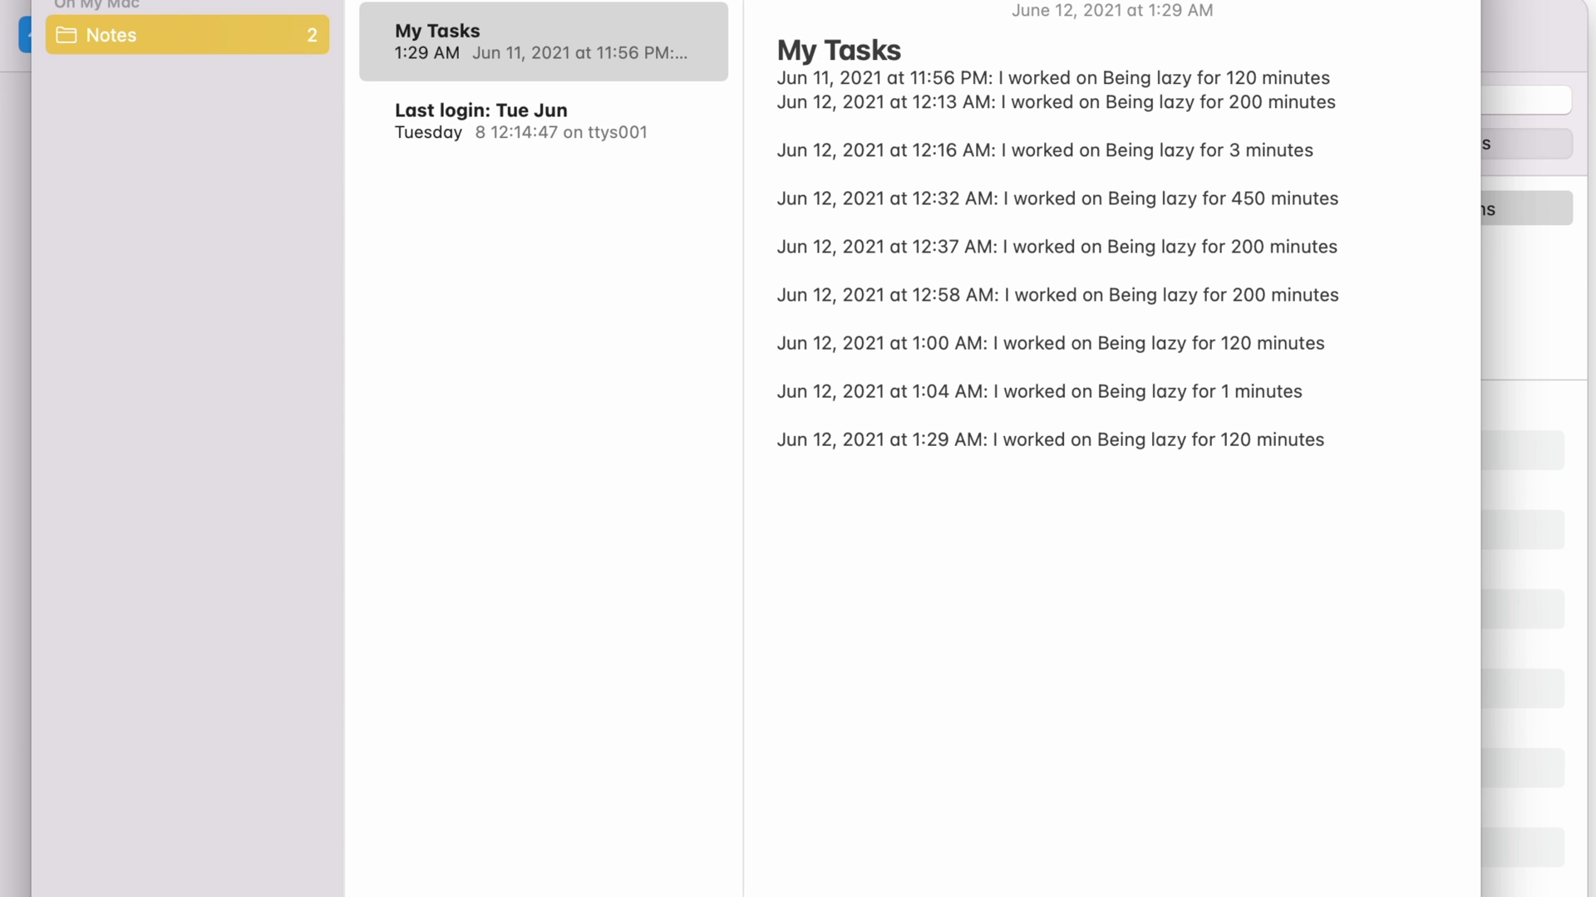
key(super+Tab)
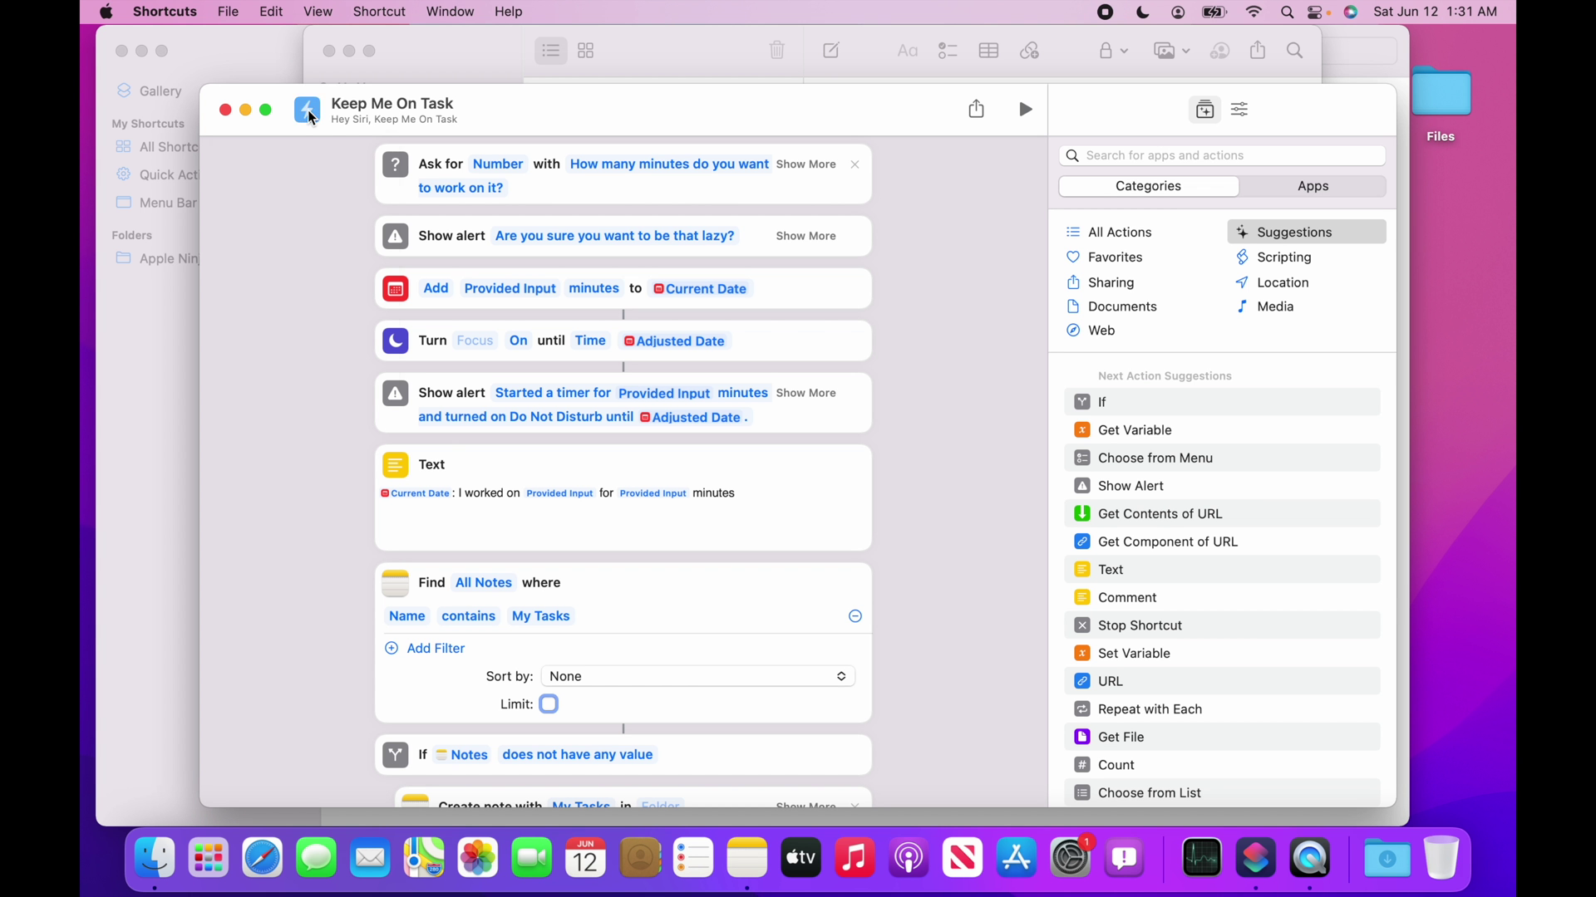
Give Keep Me On Task an orange icon with a different glyph.
click(308, 113)
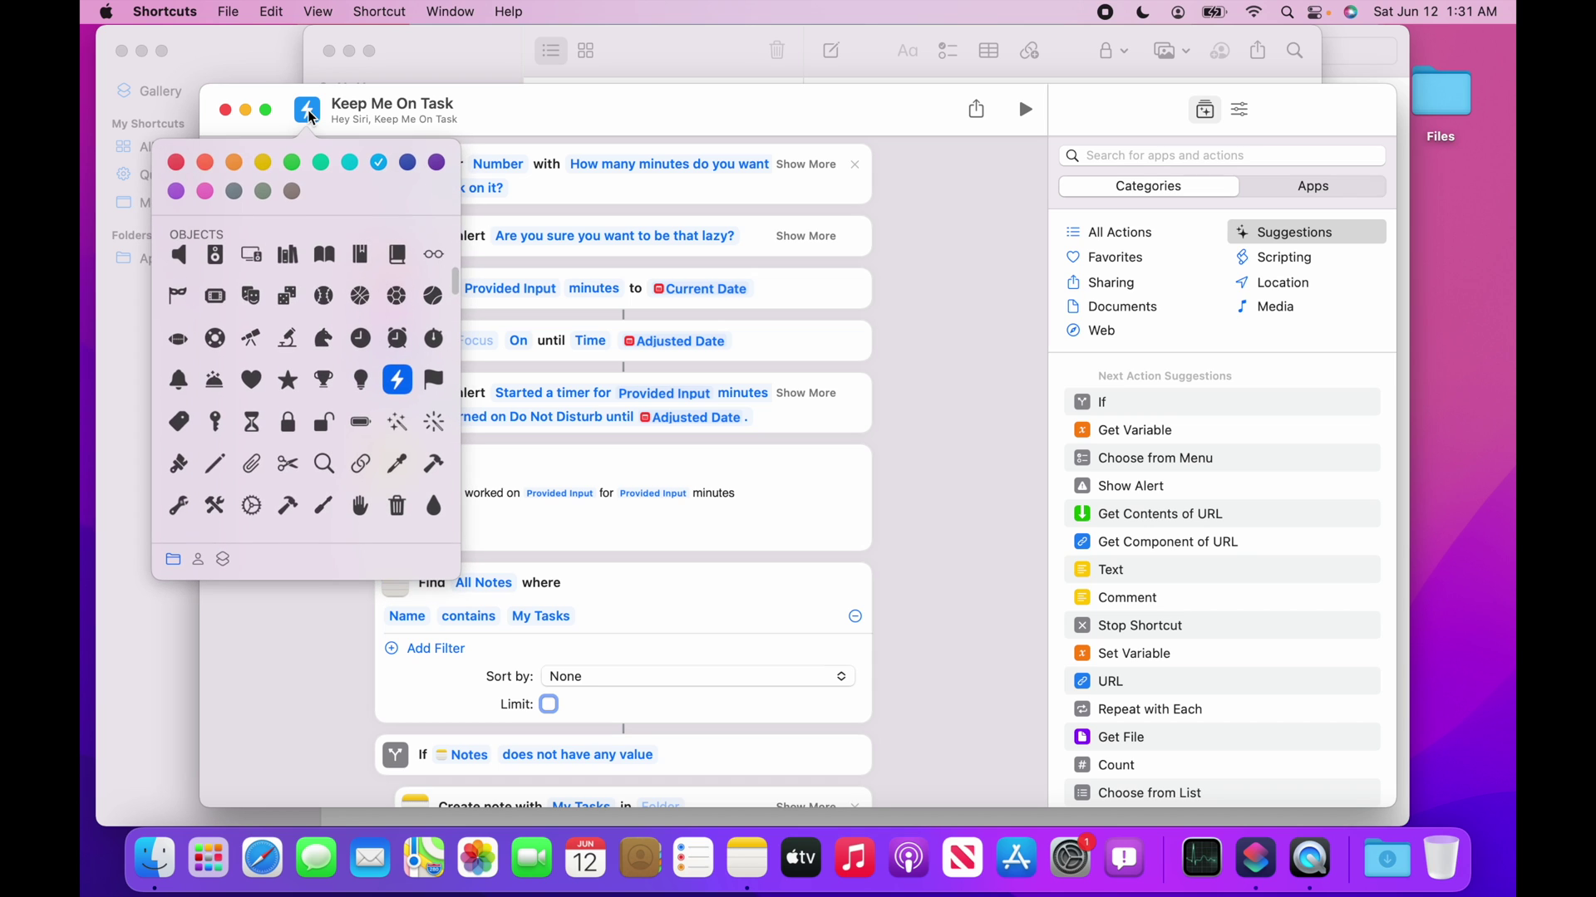
click(234, 164)
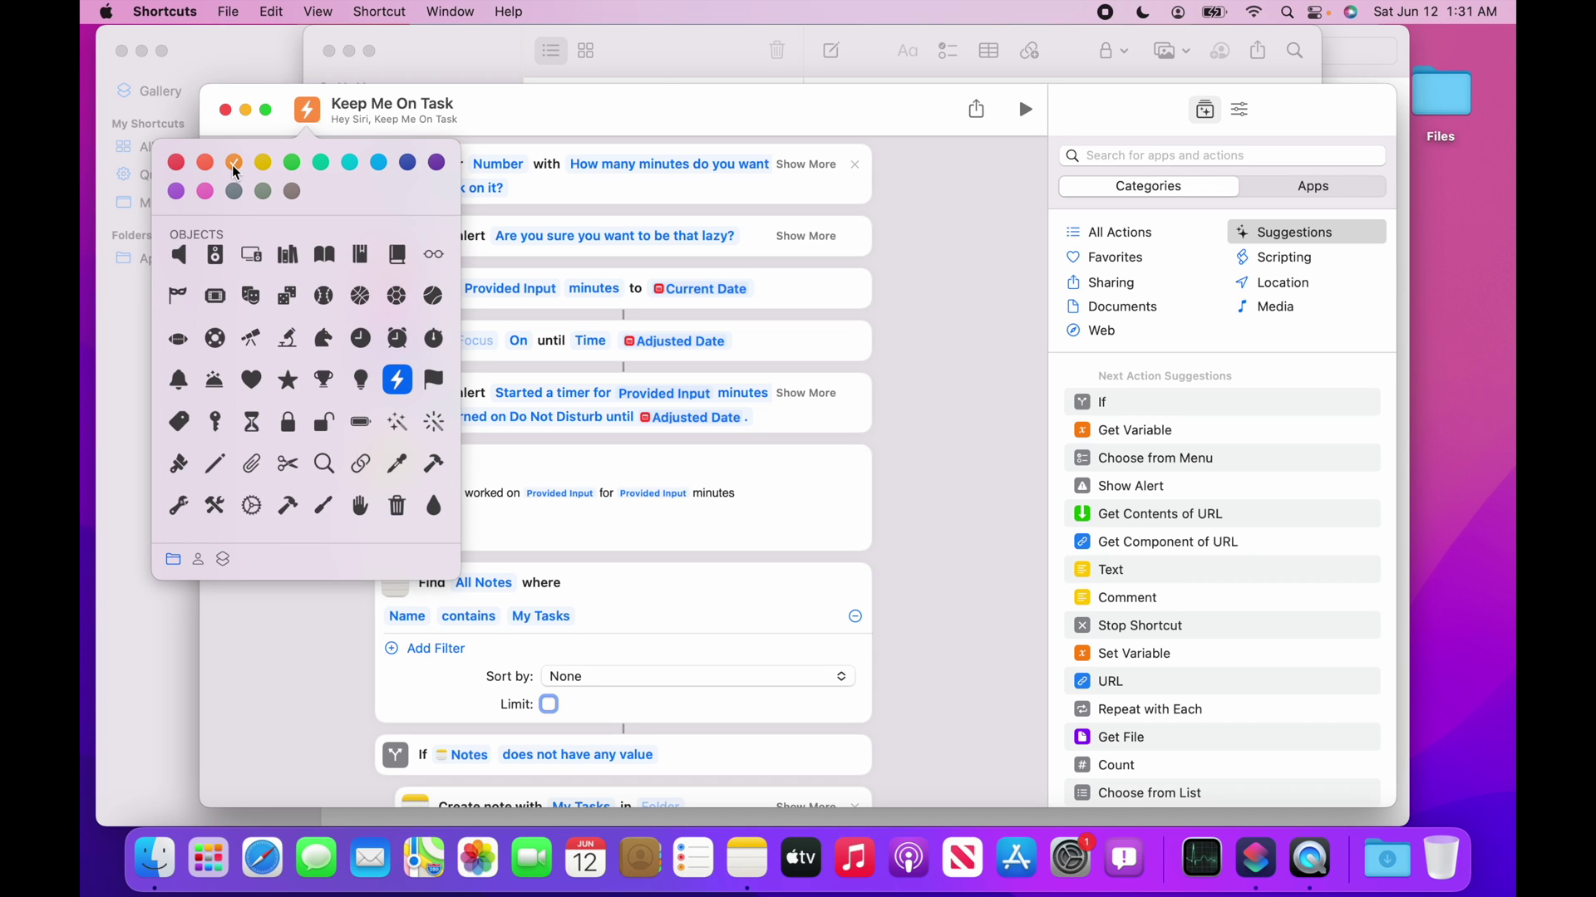
click(324, 337)
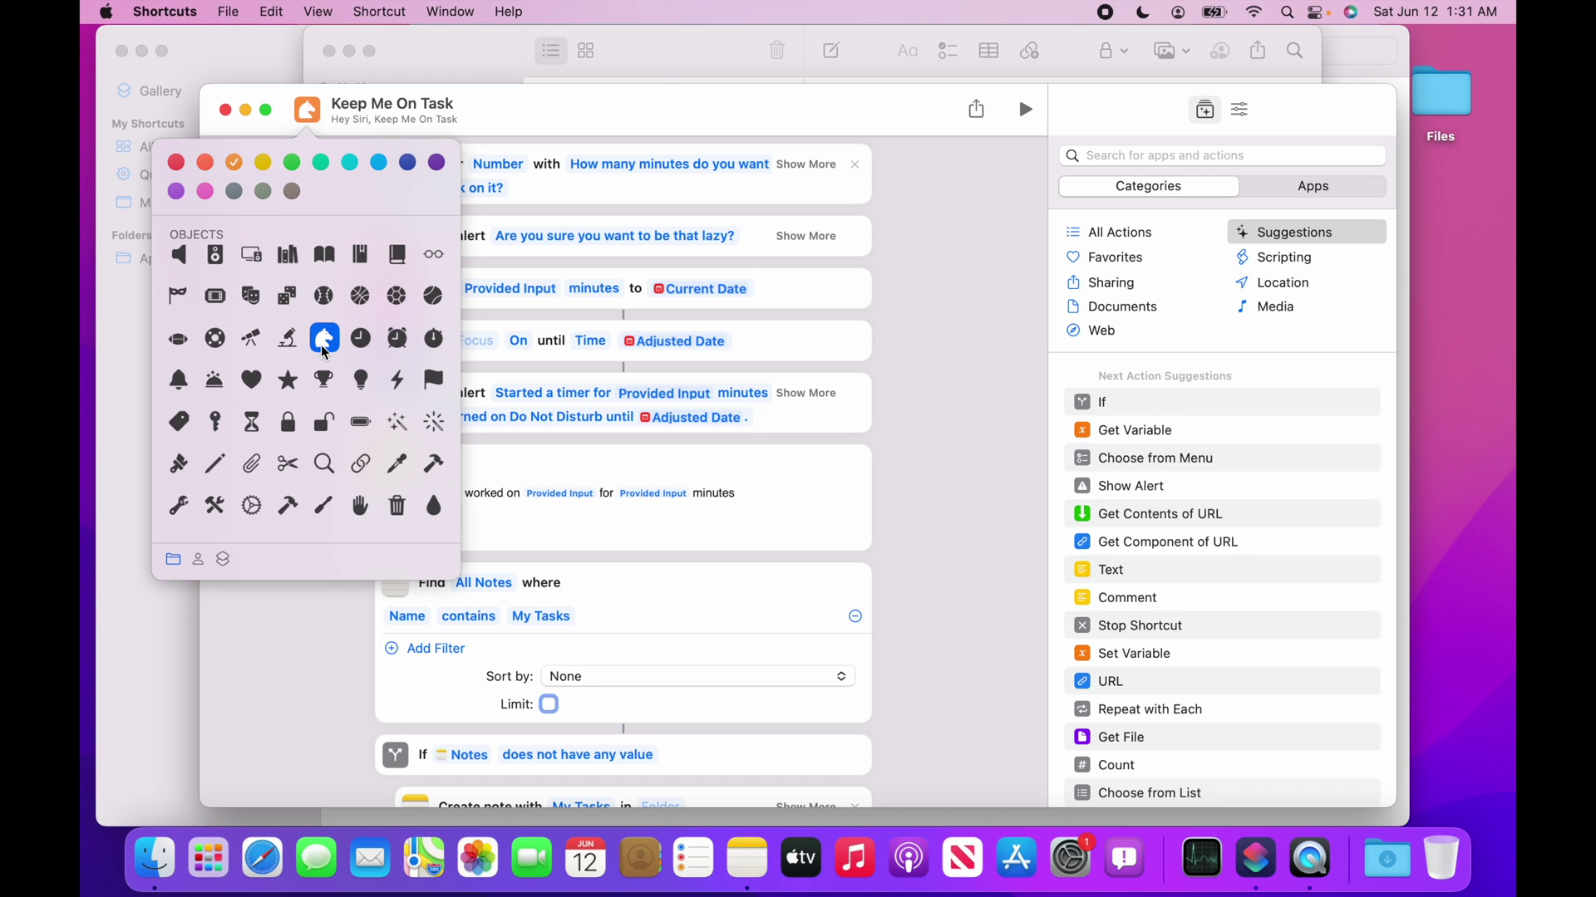
click(914, 279)
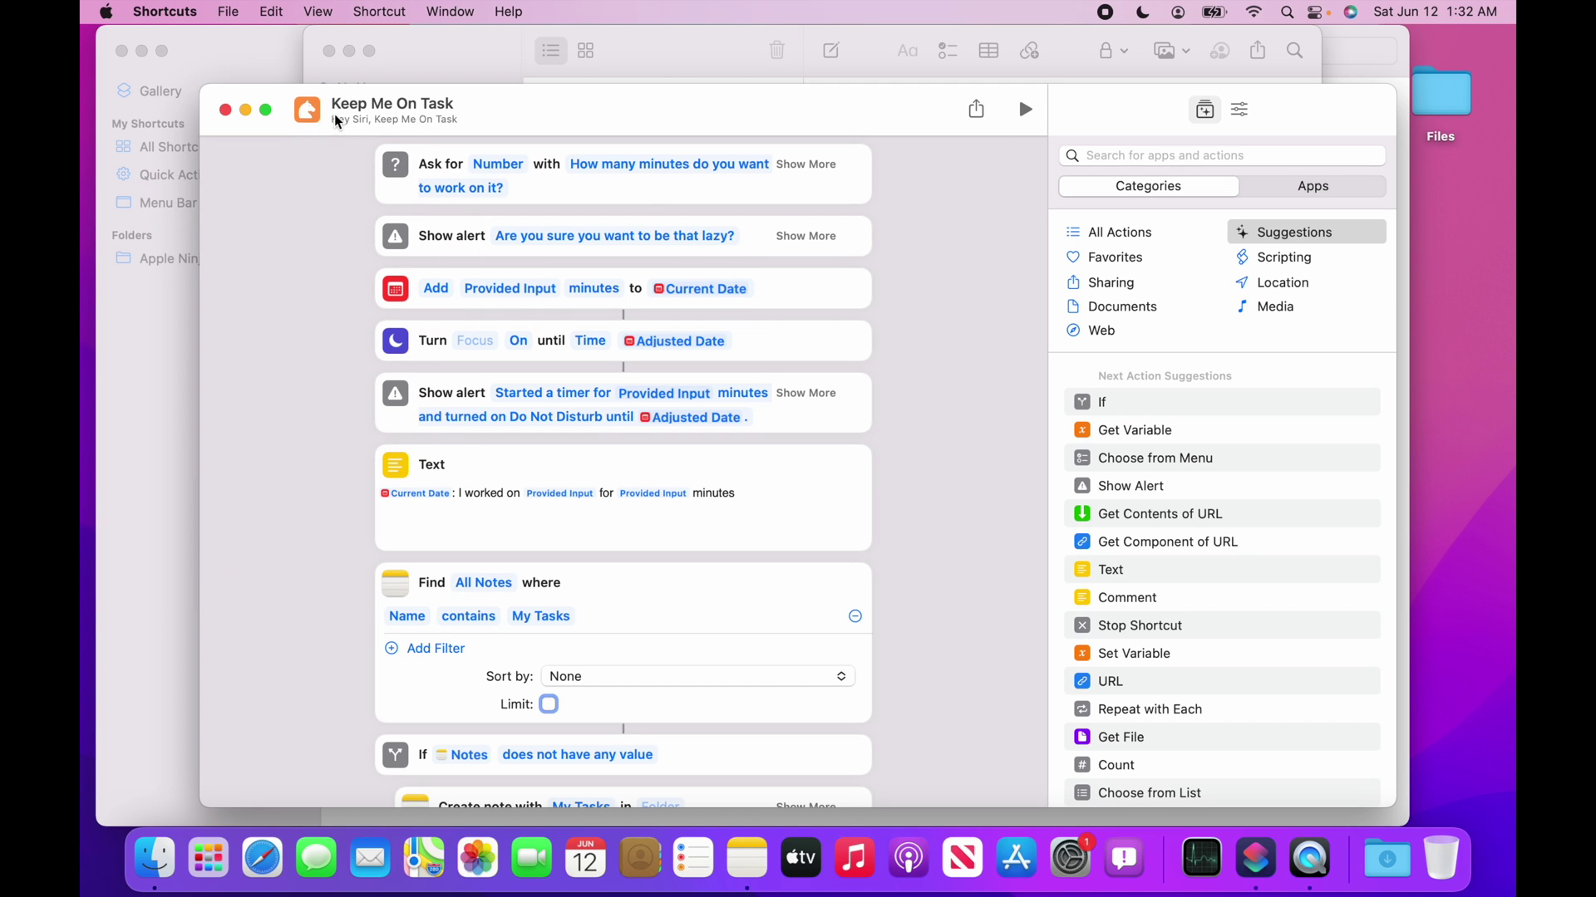
Enable Keep in Menu Bar, confirm it appears in the menu bar, and close the editor.
click(1240, 110)
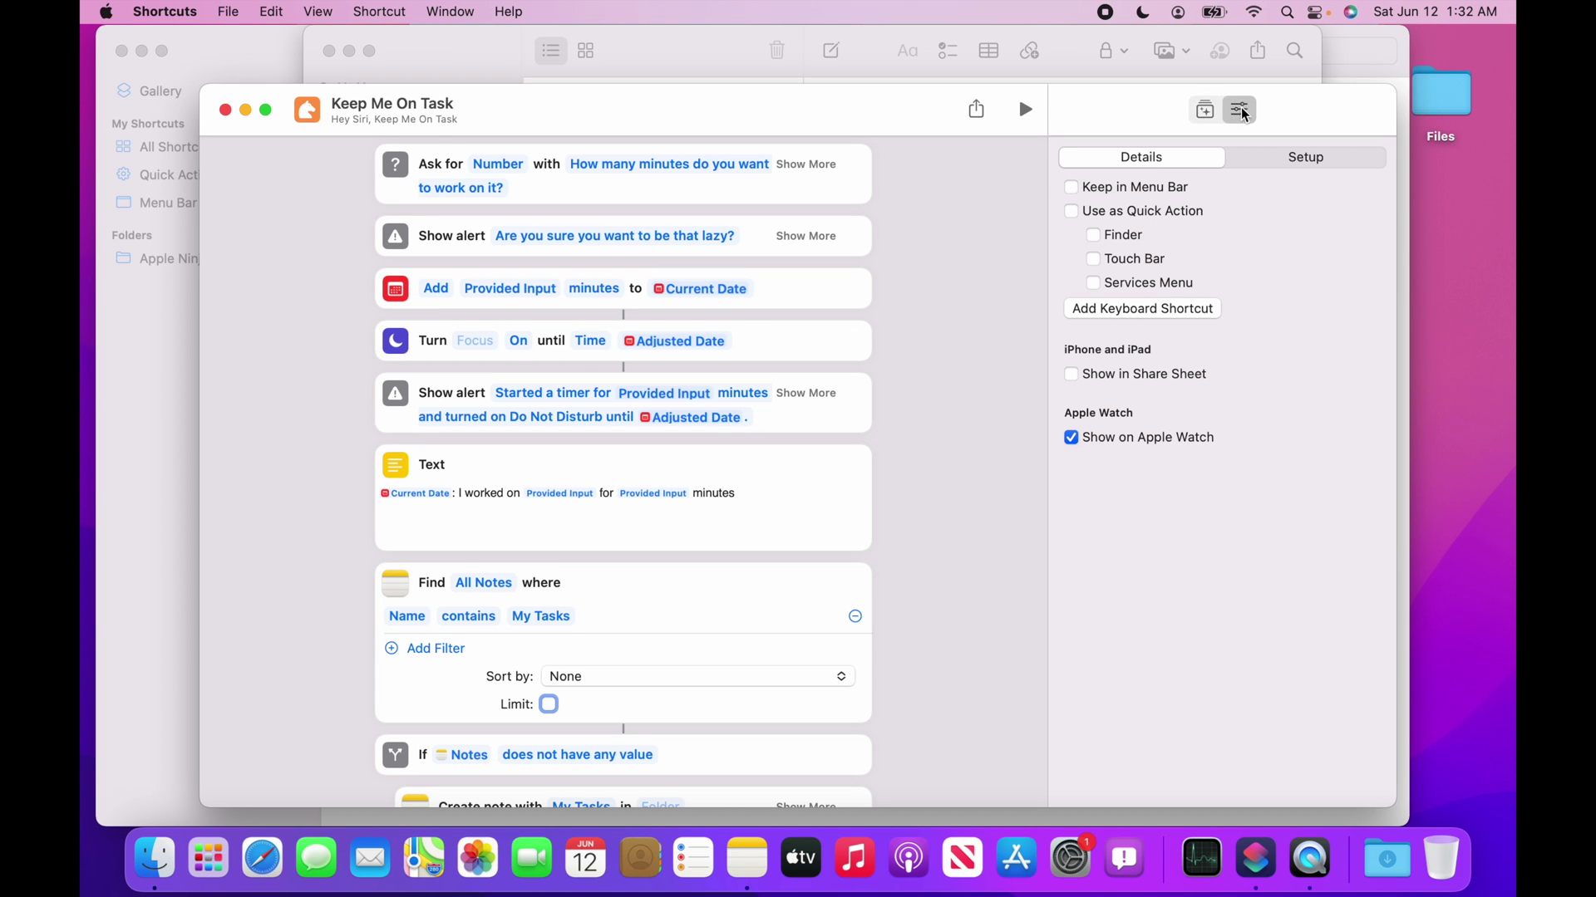
click(1072, 189)
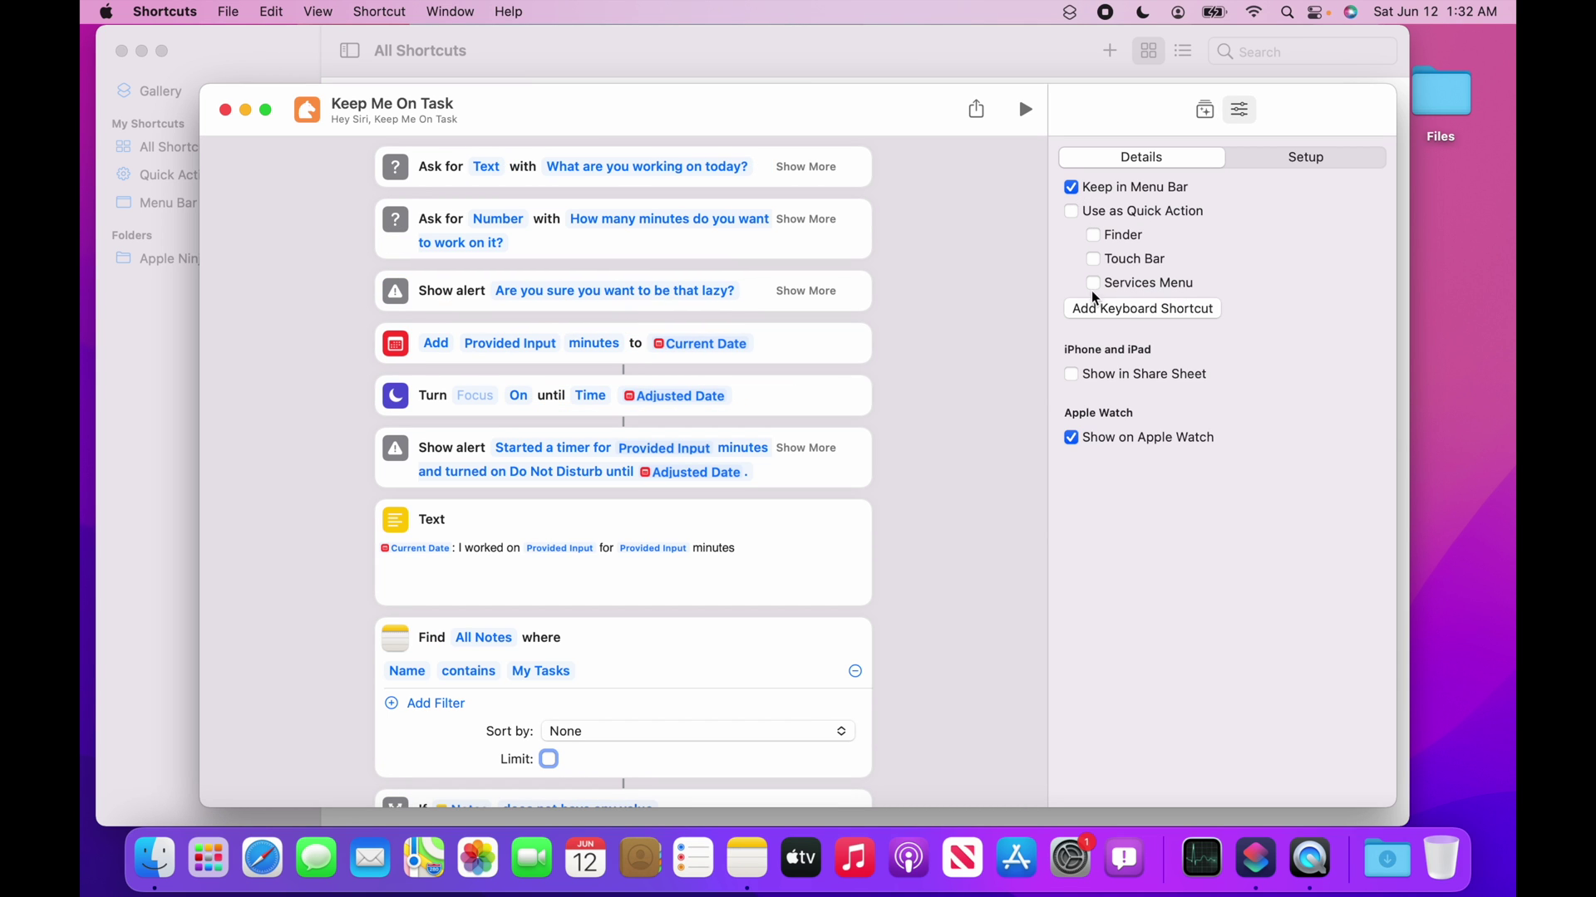
click(1062, 7)
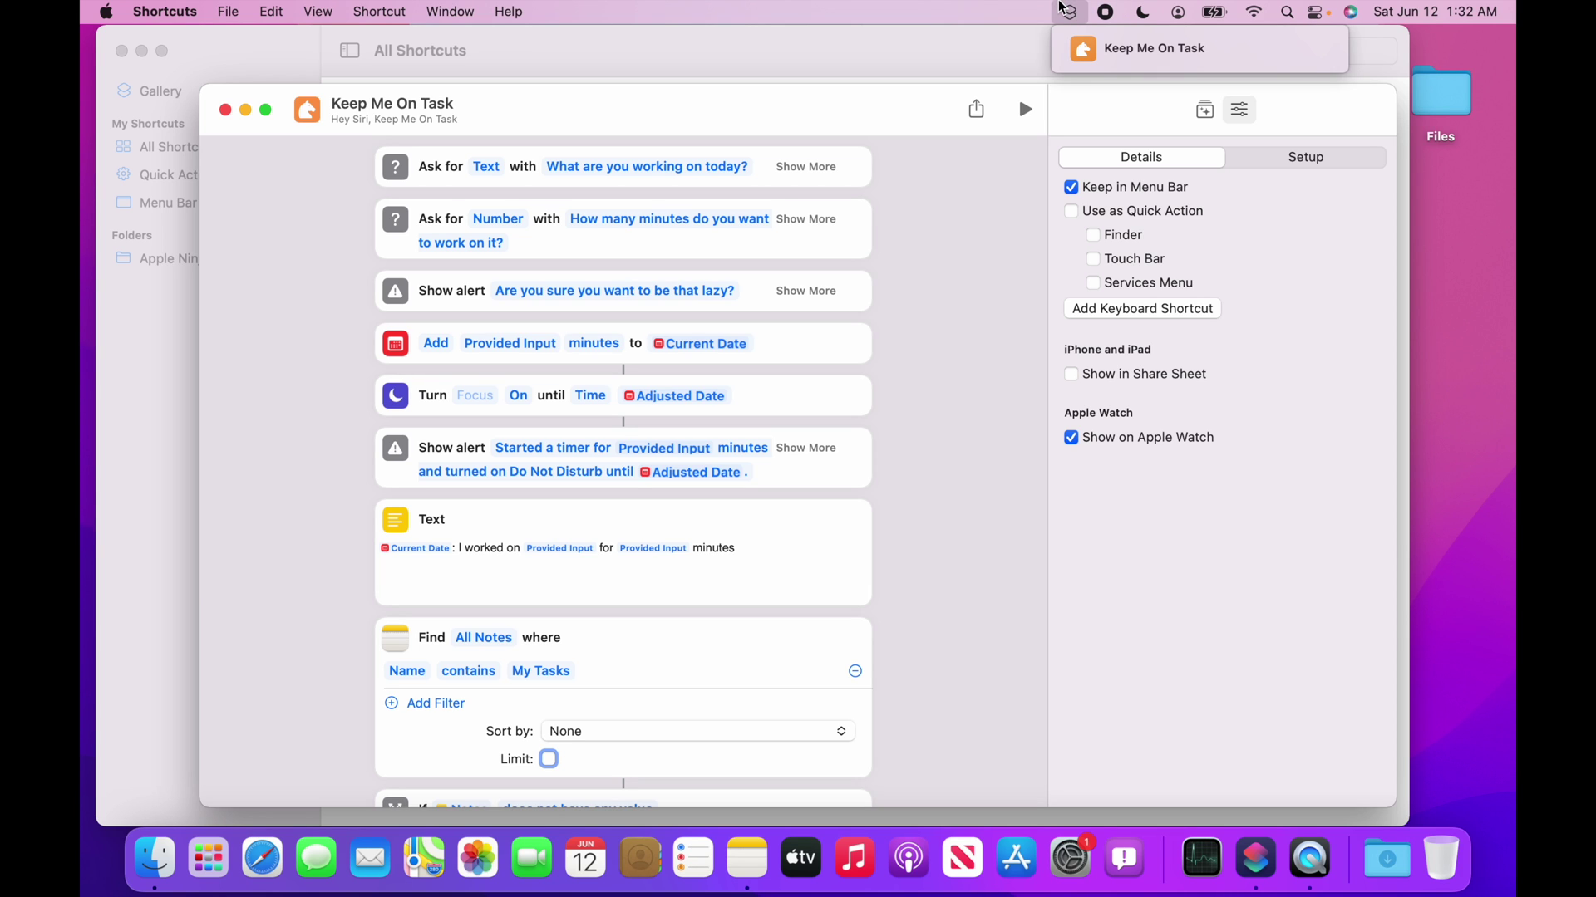
click(1062, 6)
key(super+w)
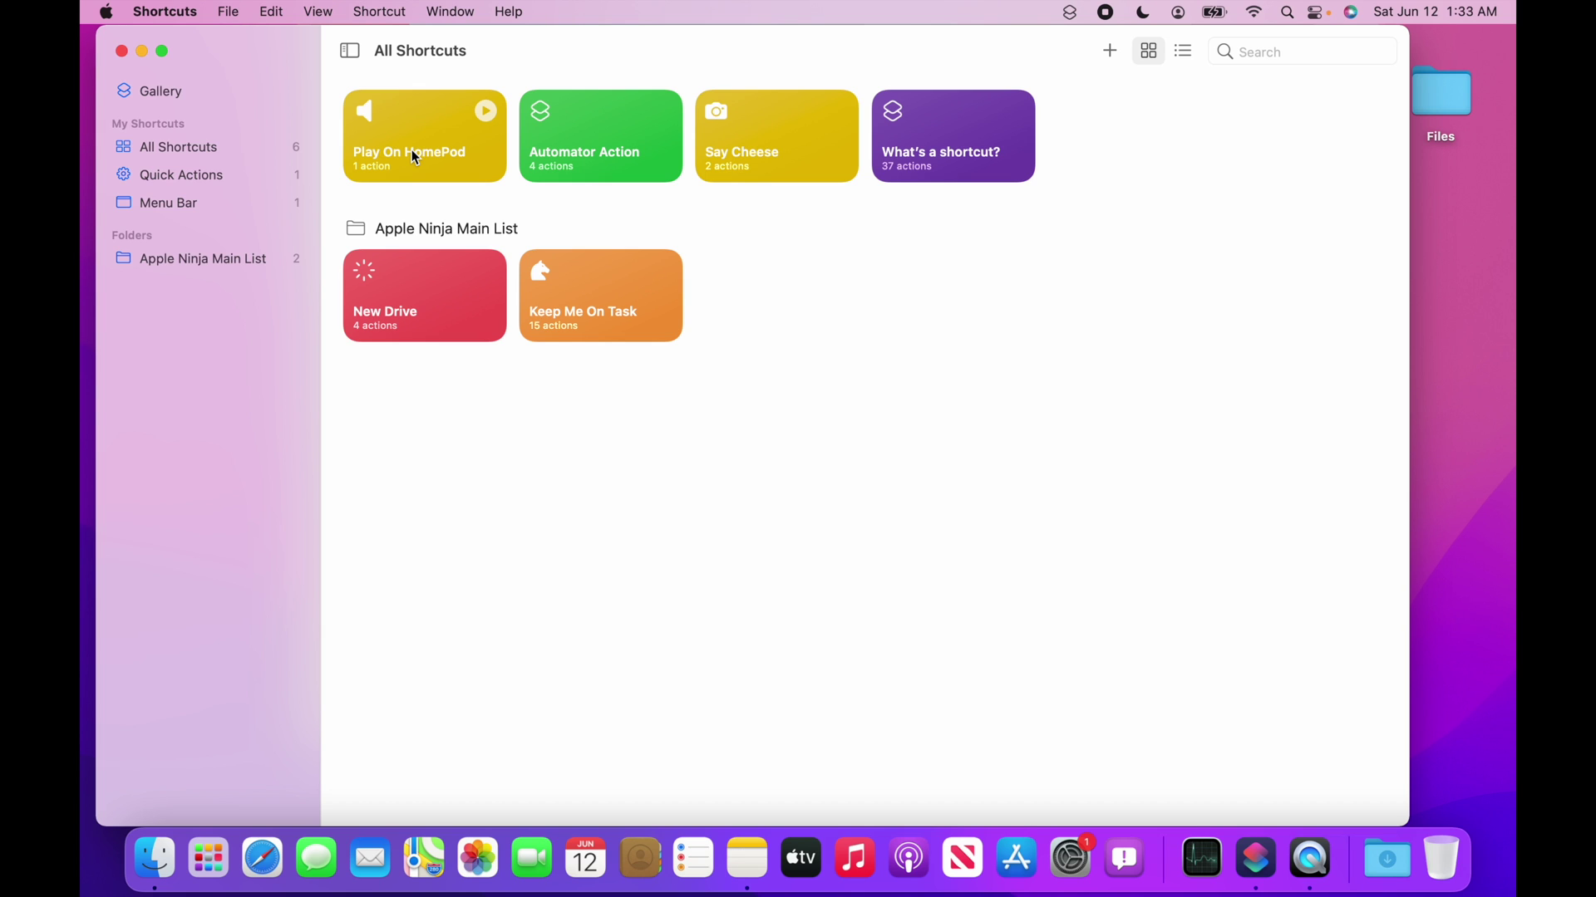
Launch Automator via Spotlight with 'au' and start a new document from File > New.
key(super+space)
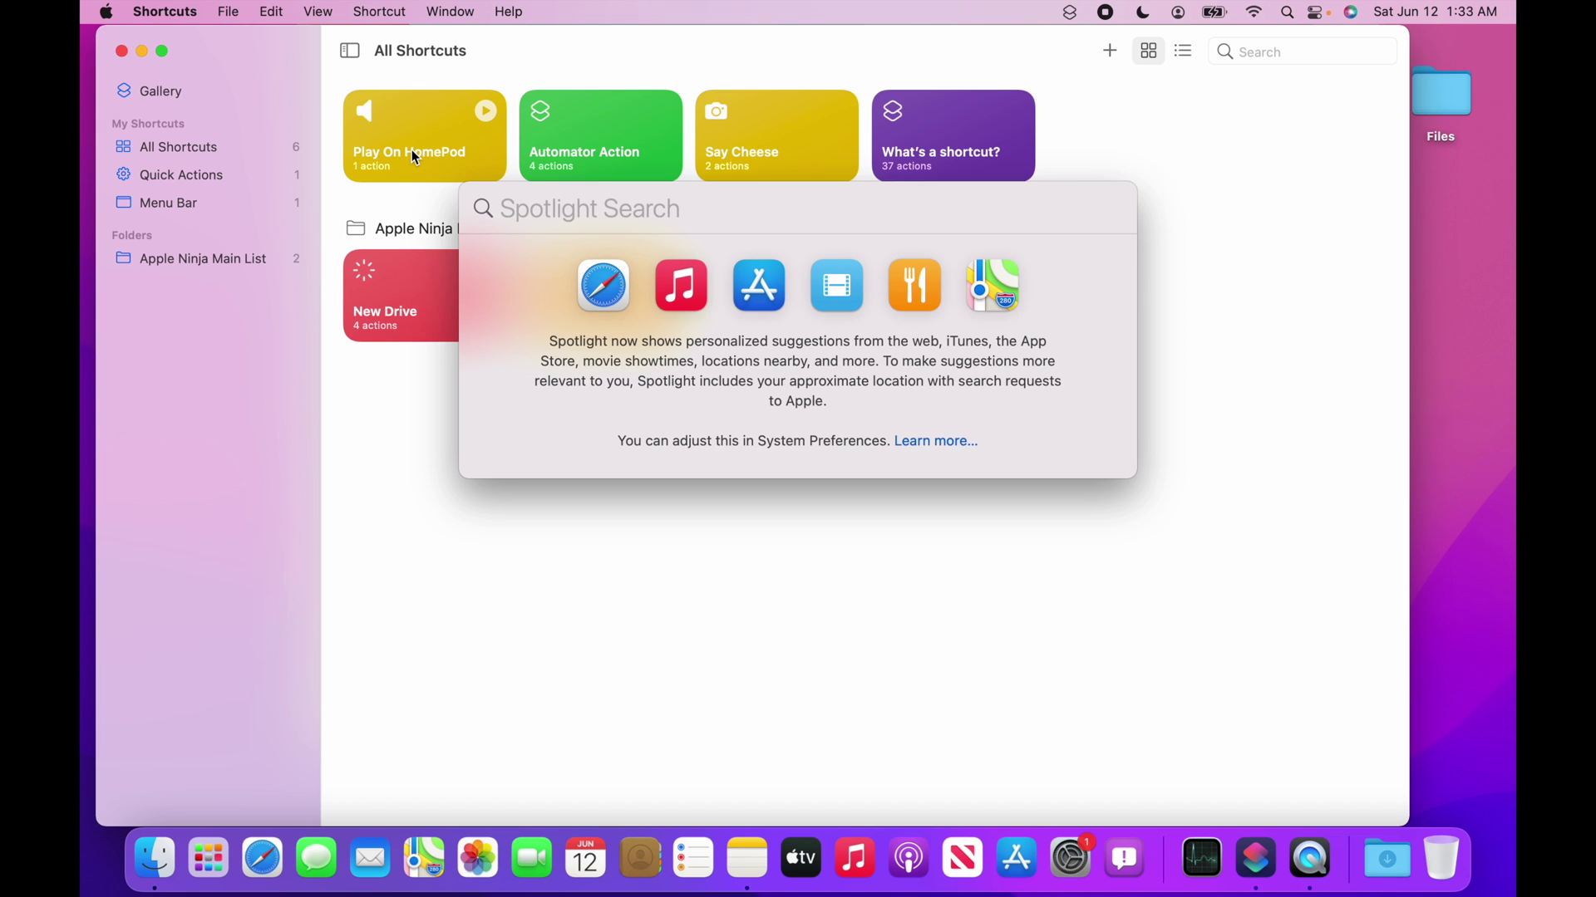
text(au)
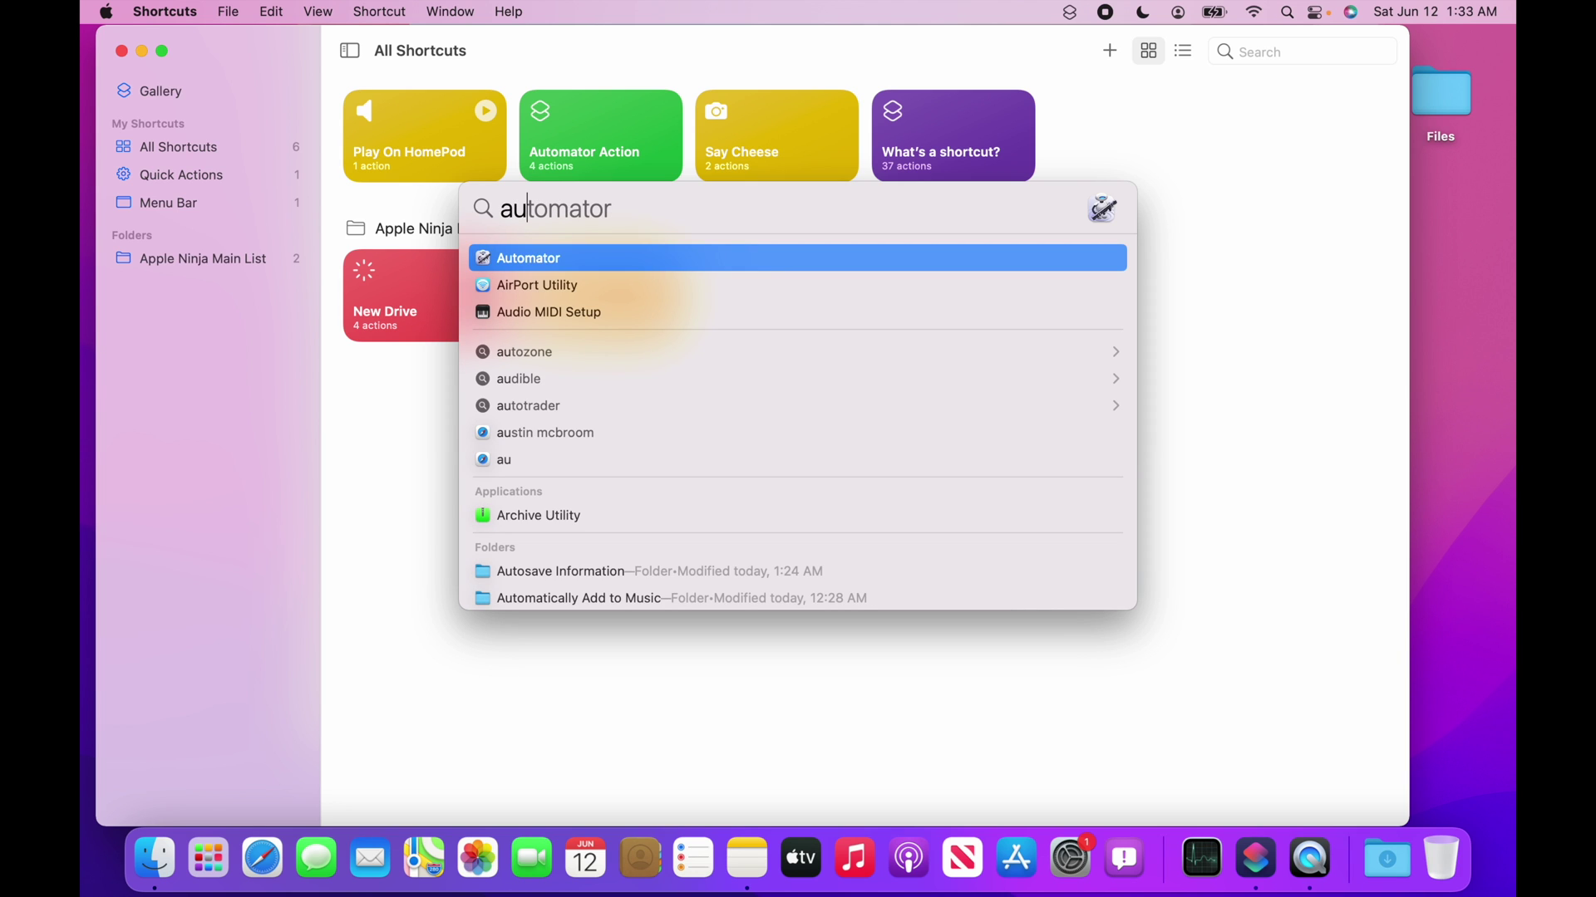
key(Return)
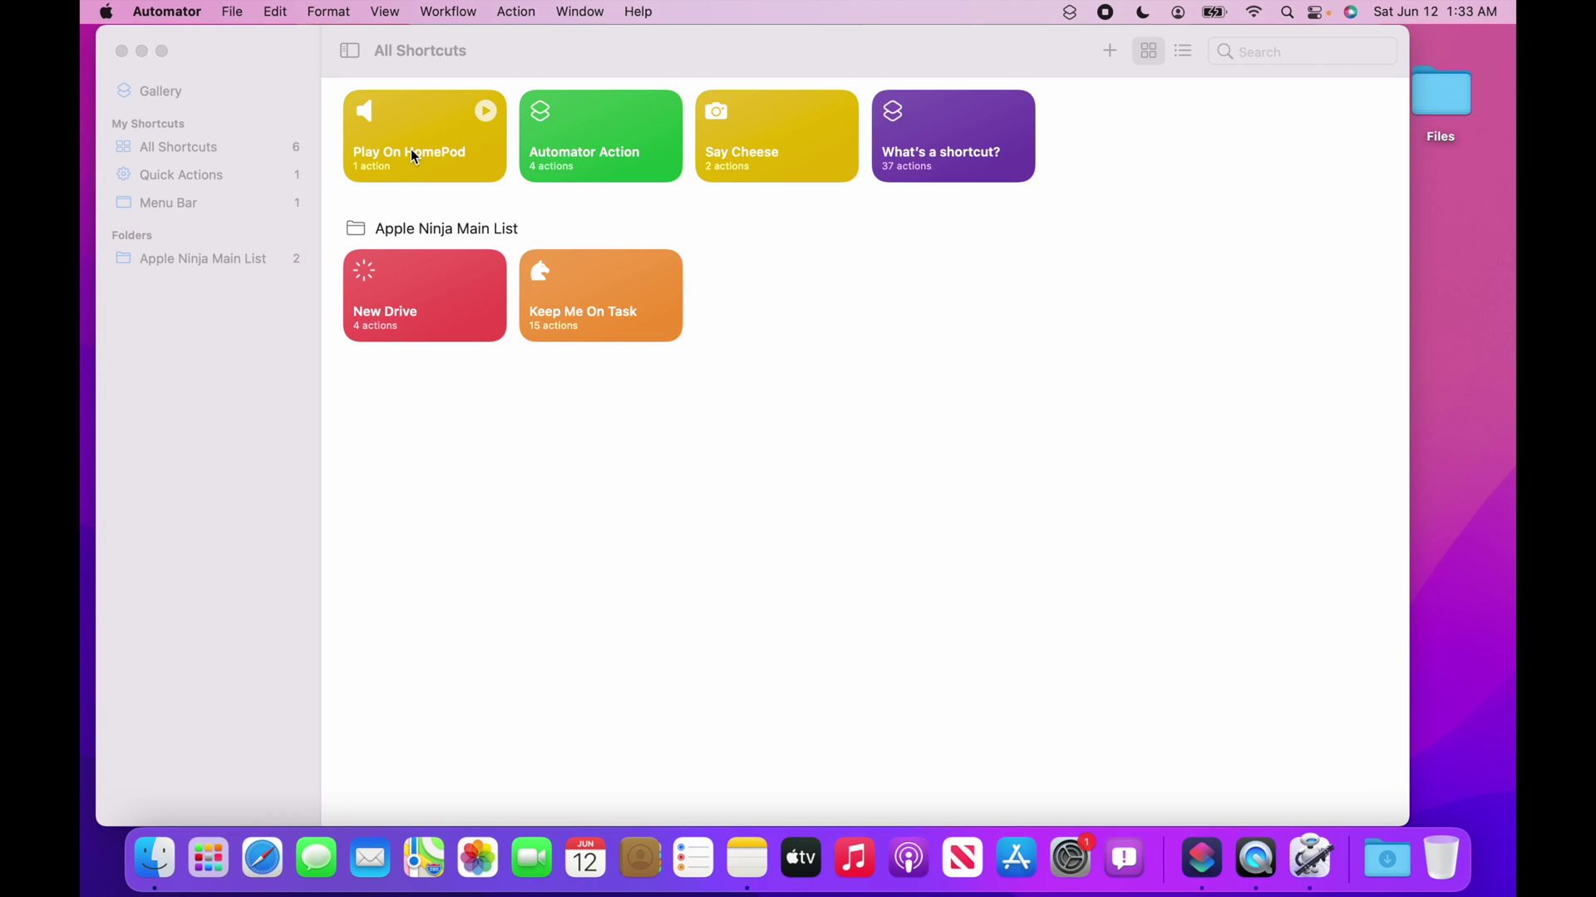
click(232, 10)
click(235, 42)
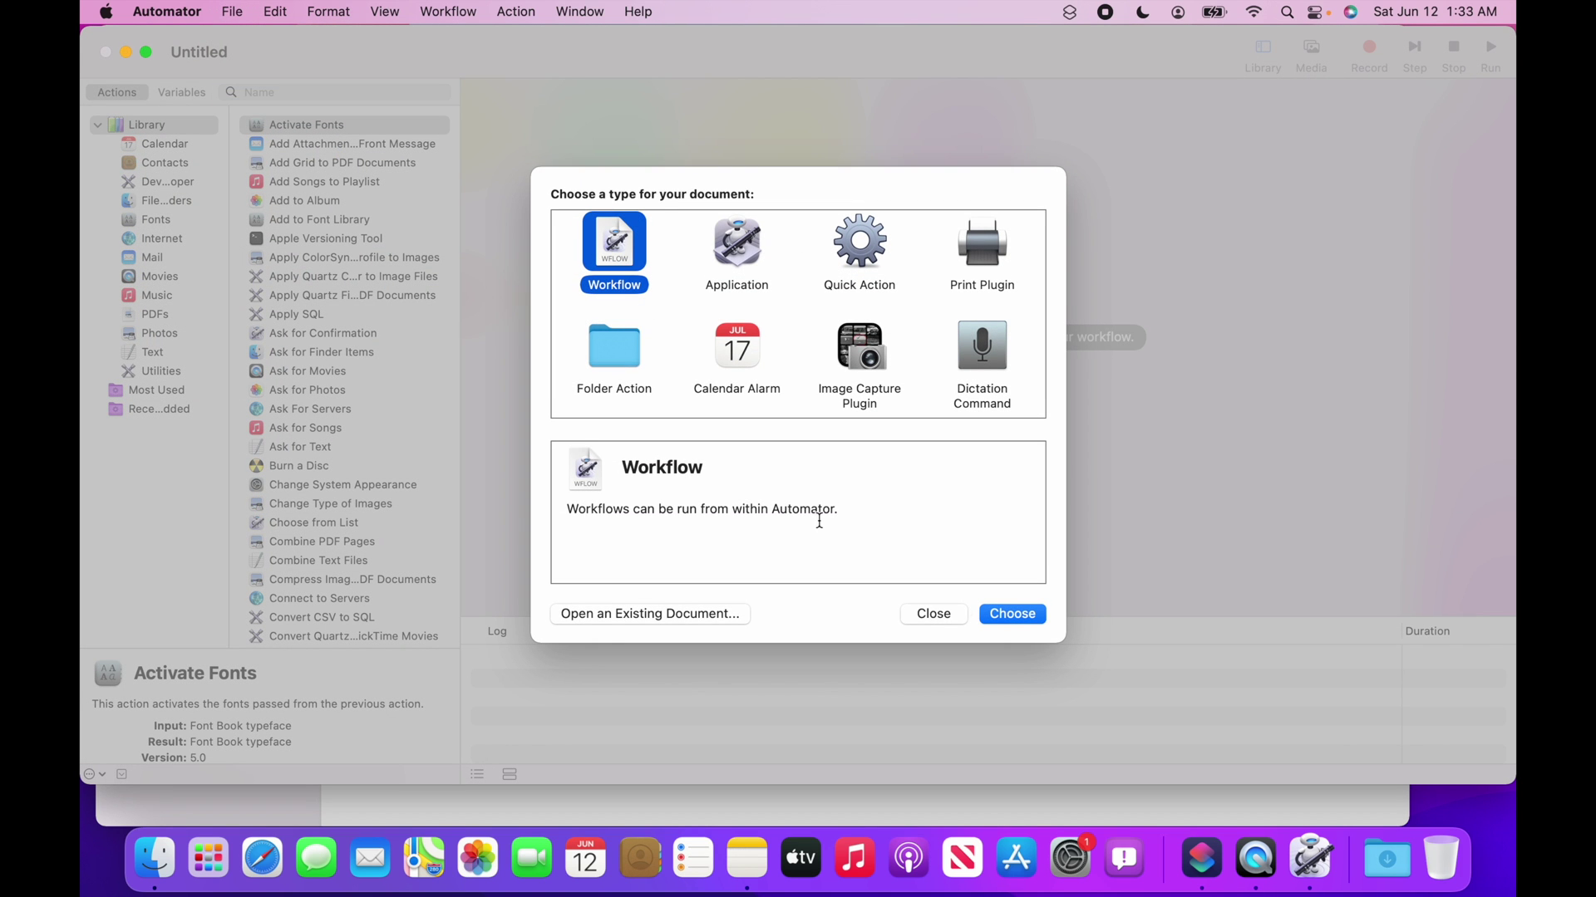
Create a Workflow and add the New Disk Image action from Files & Folders.
click(1015, 615)
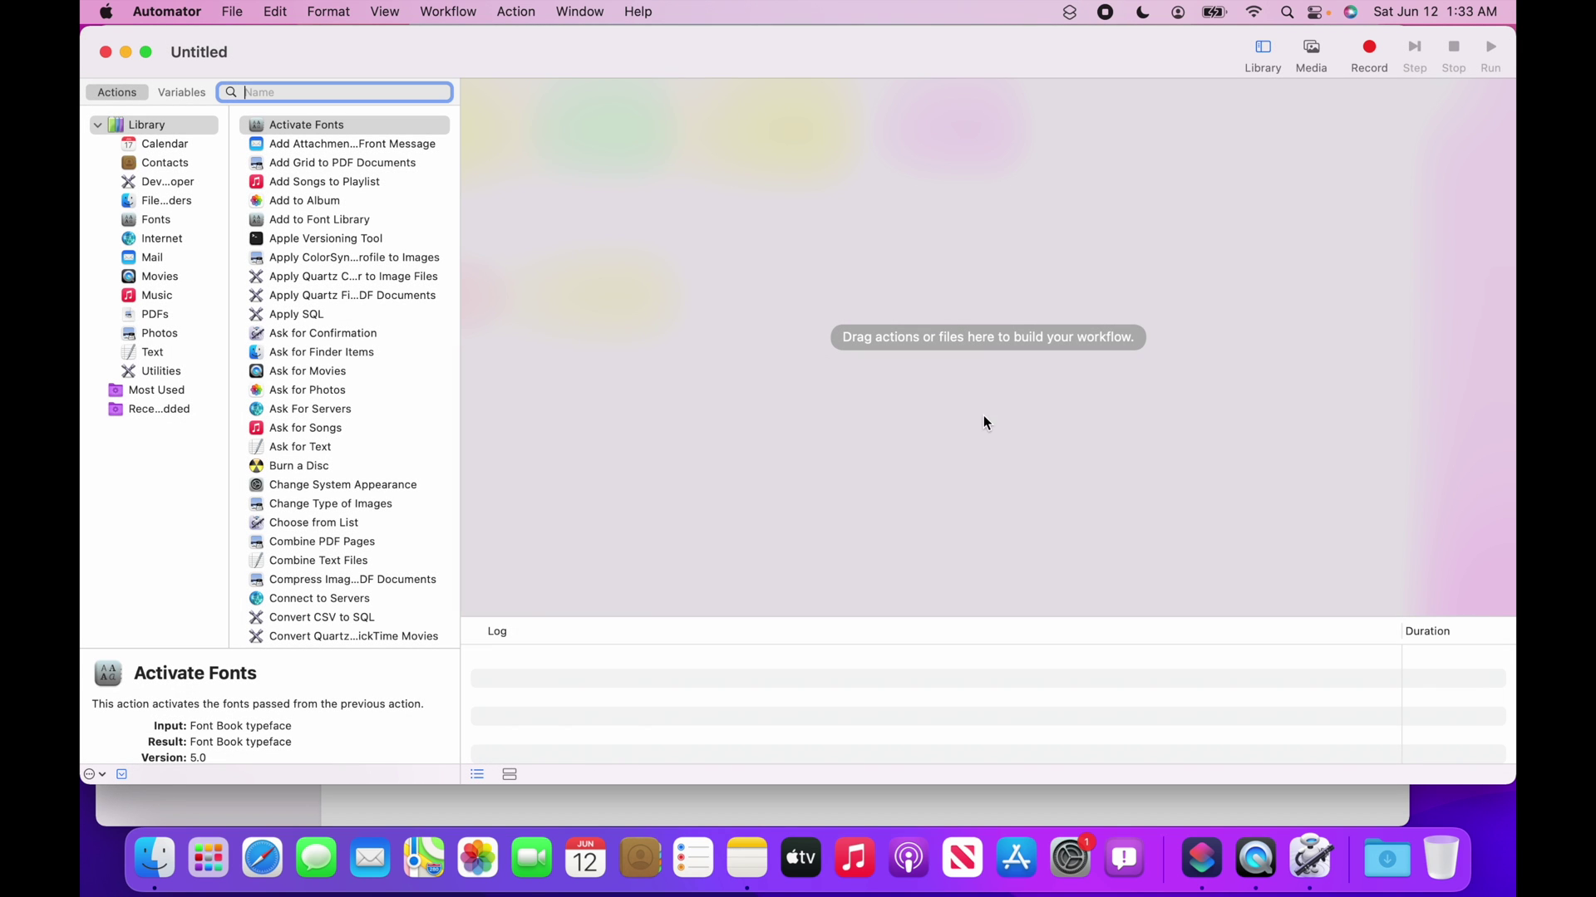
click(155, 203)
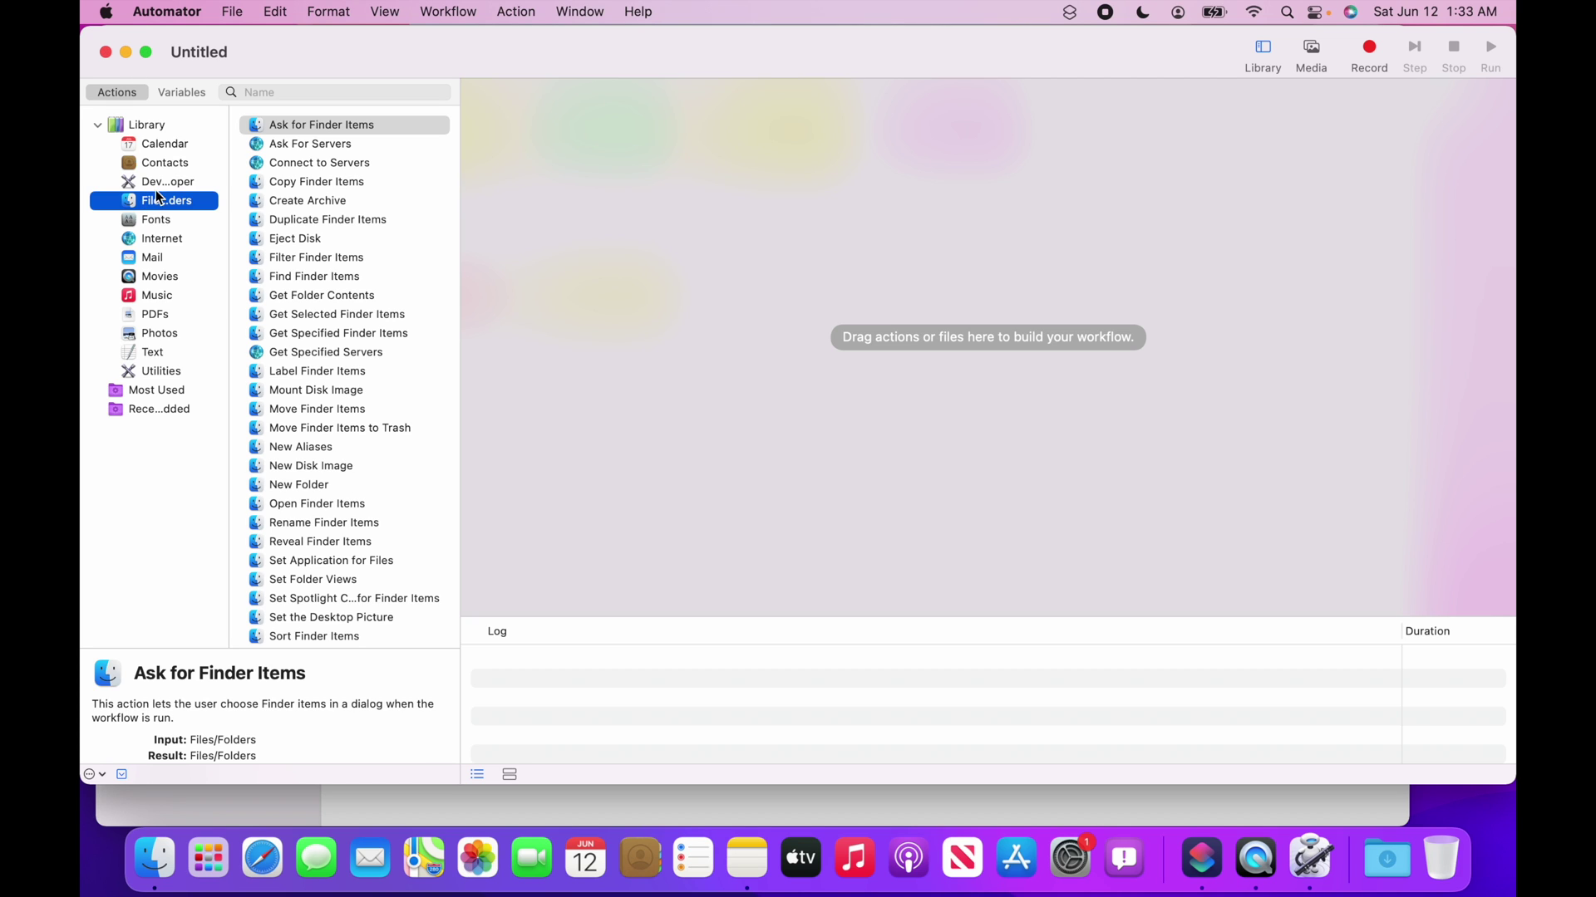
click(316, 467)
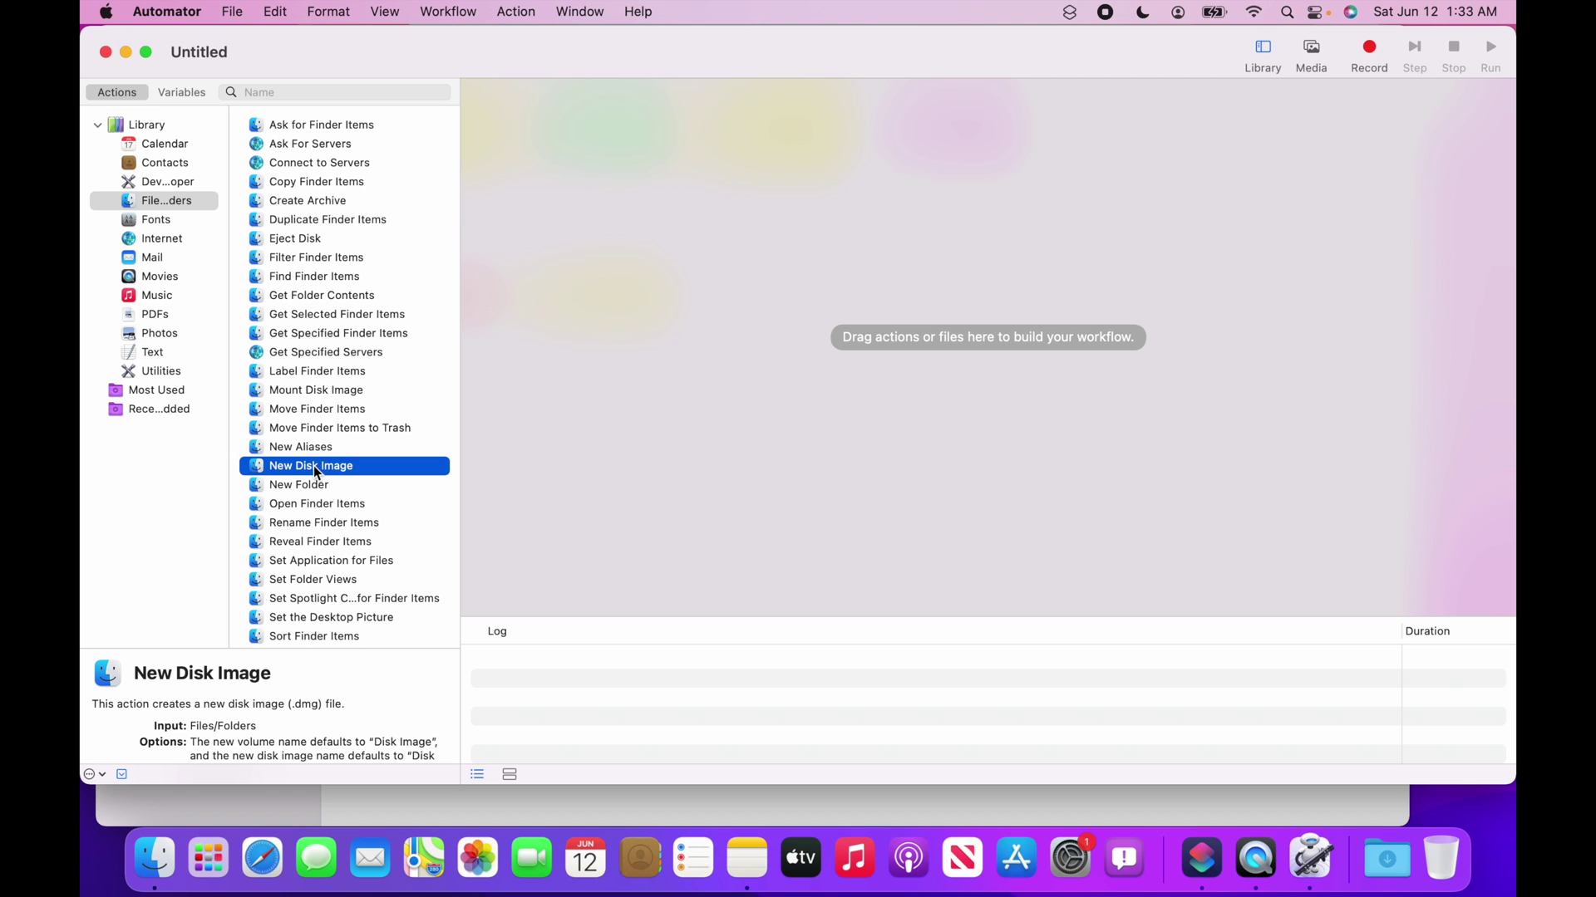
drag(315, 472, 888, 349)
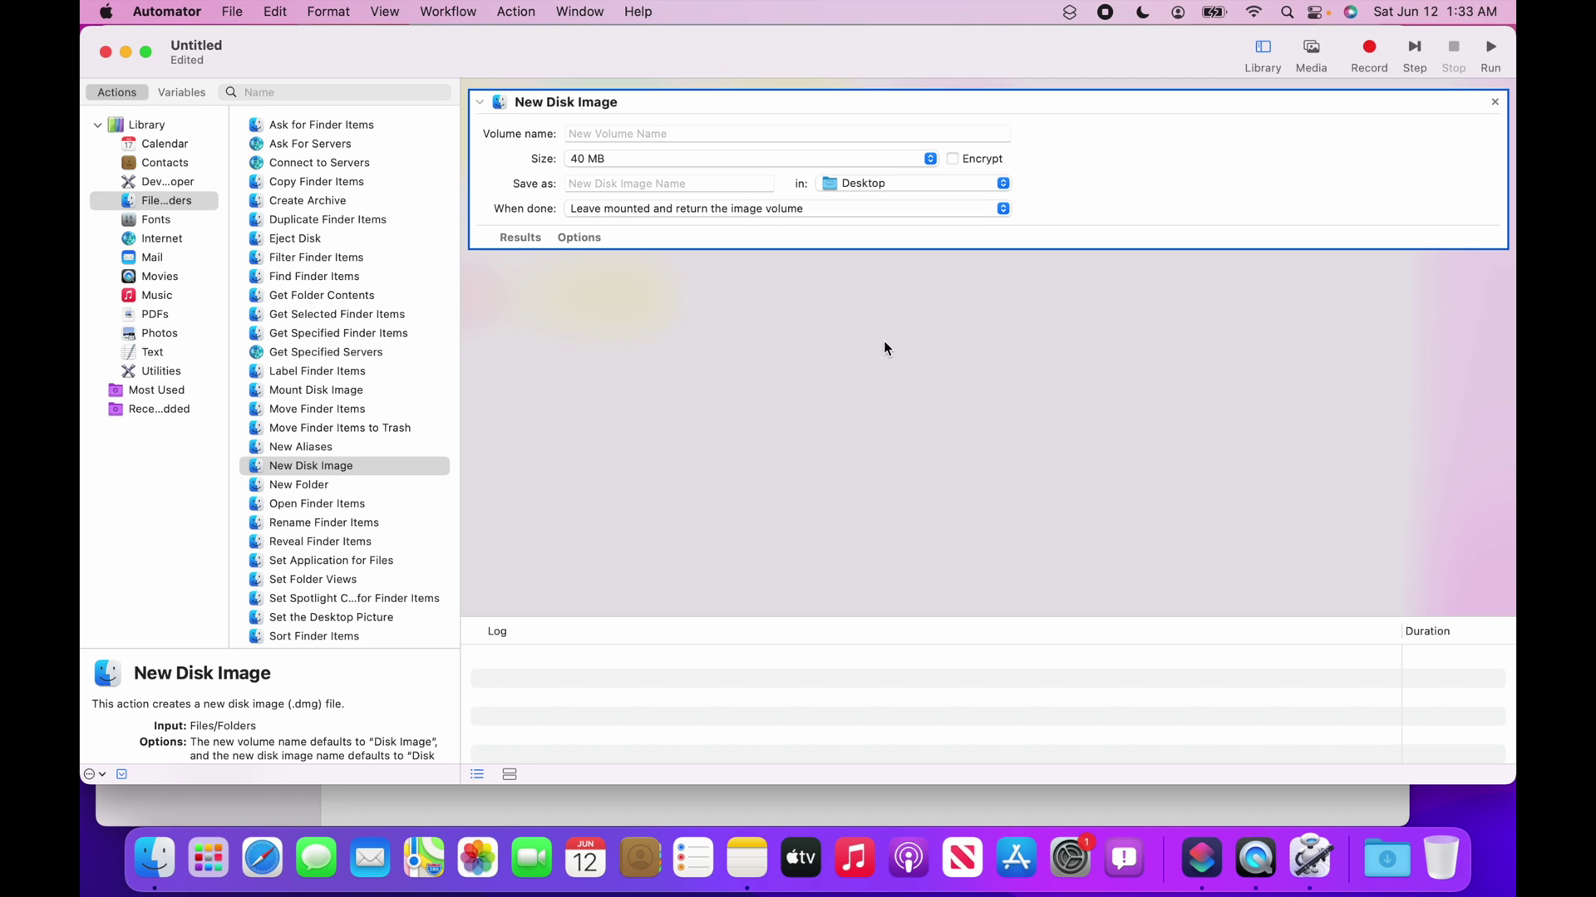
Set the disk image's volume name to Backup, size 500 MB, and file name Backup.
click(618, 132)
text(B)
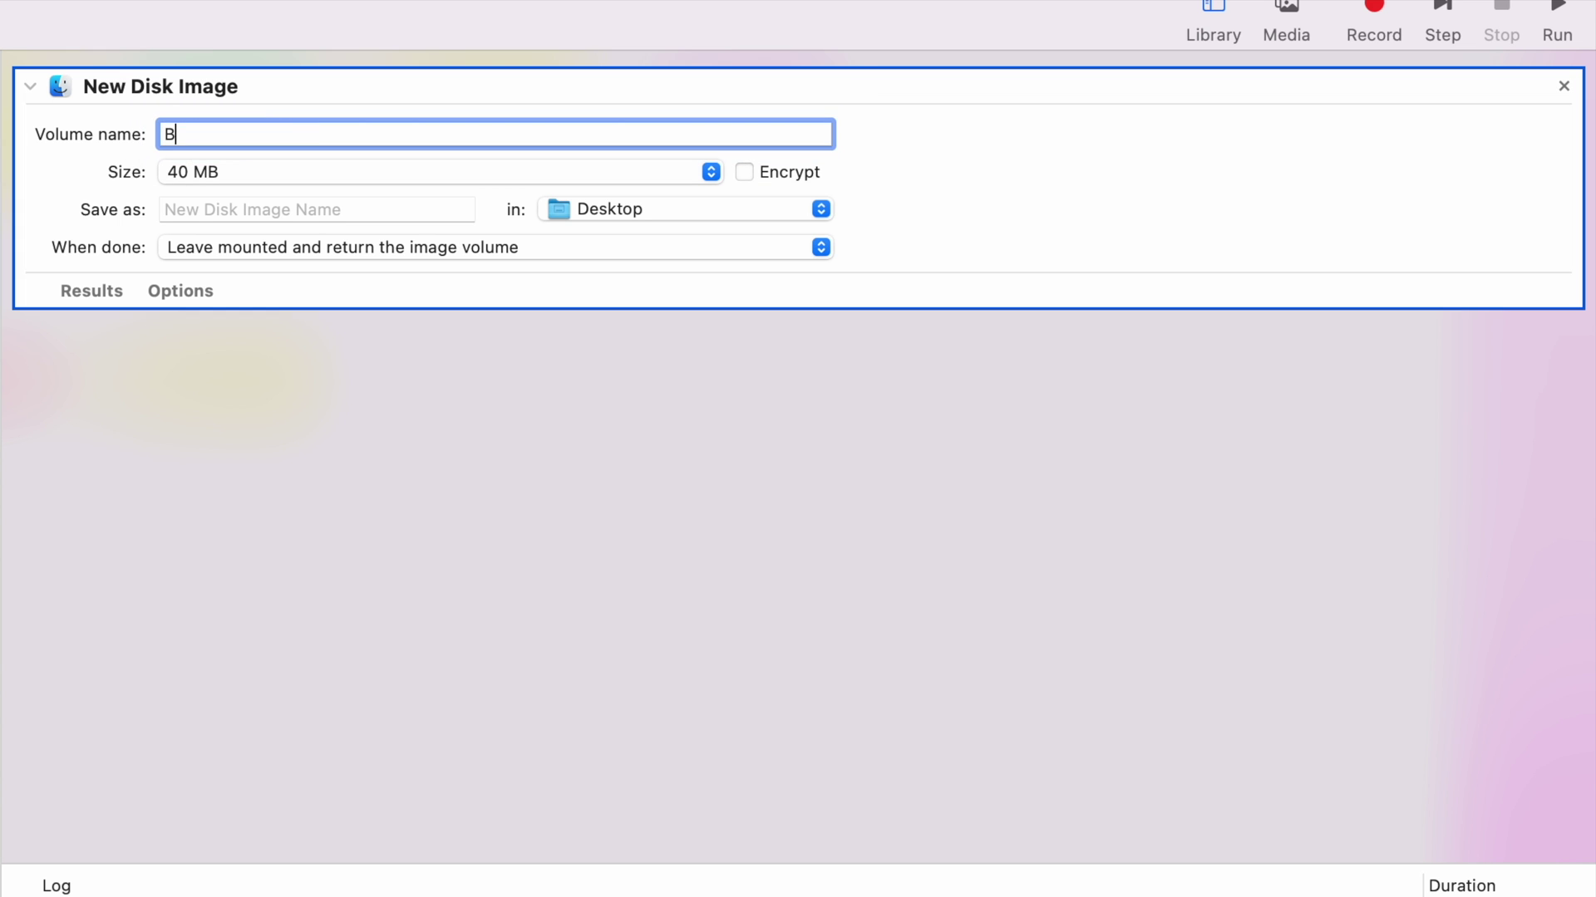
text(ackup)
click(251, 172)
click(241, 229)
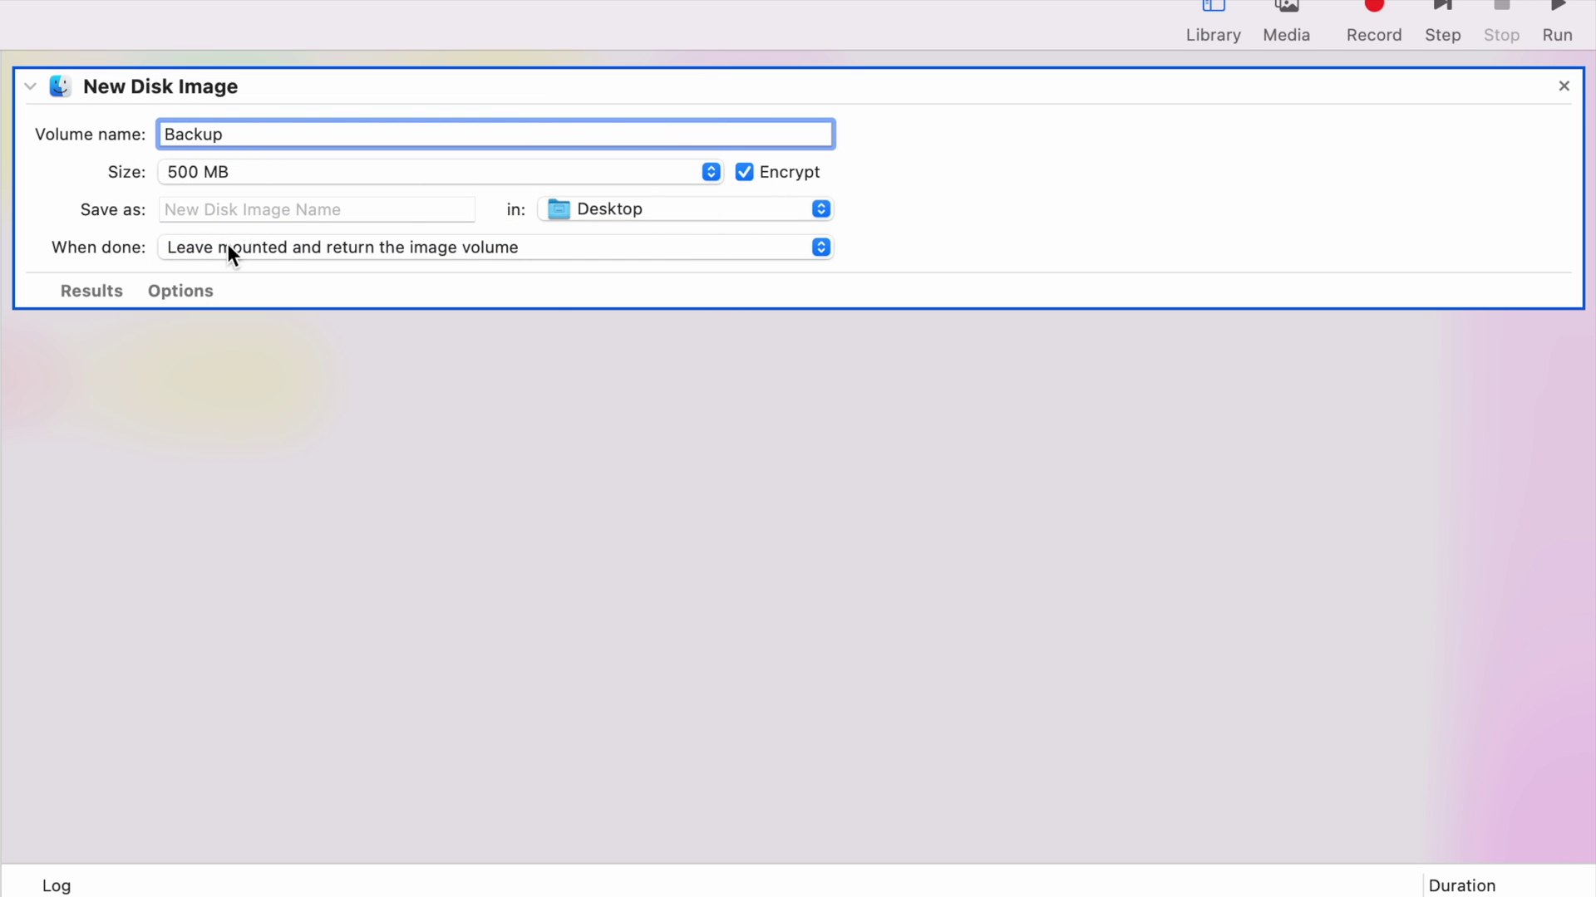
click(227, 207)
text(Ba)
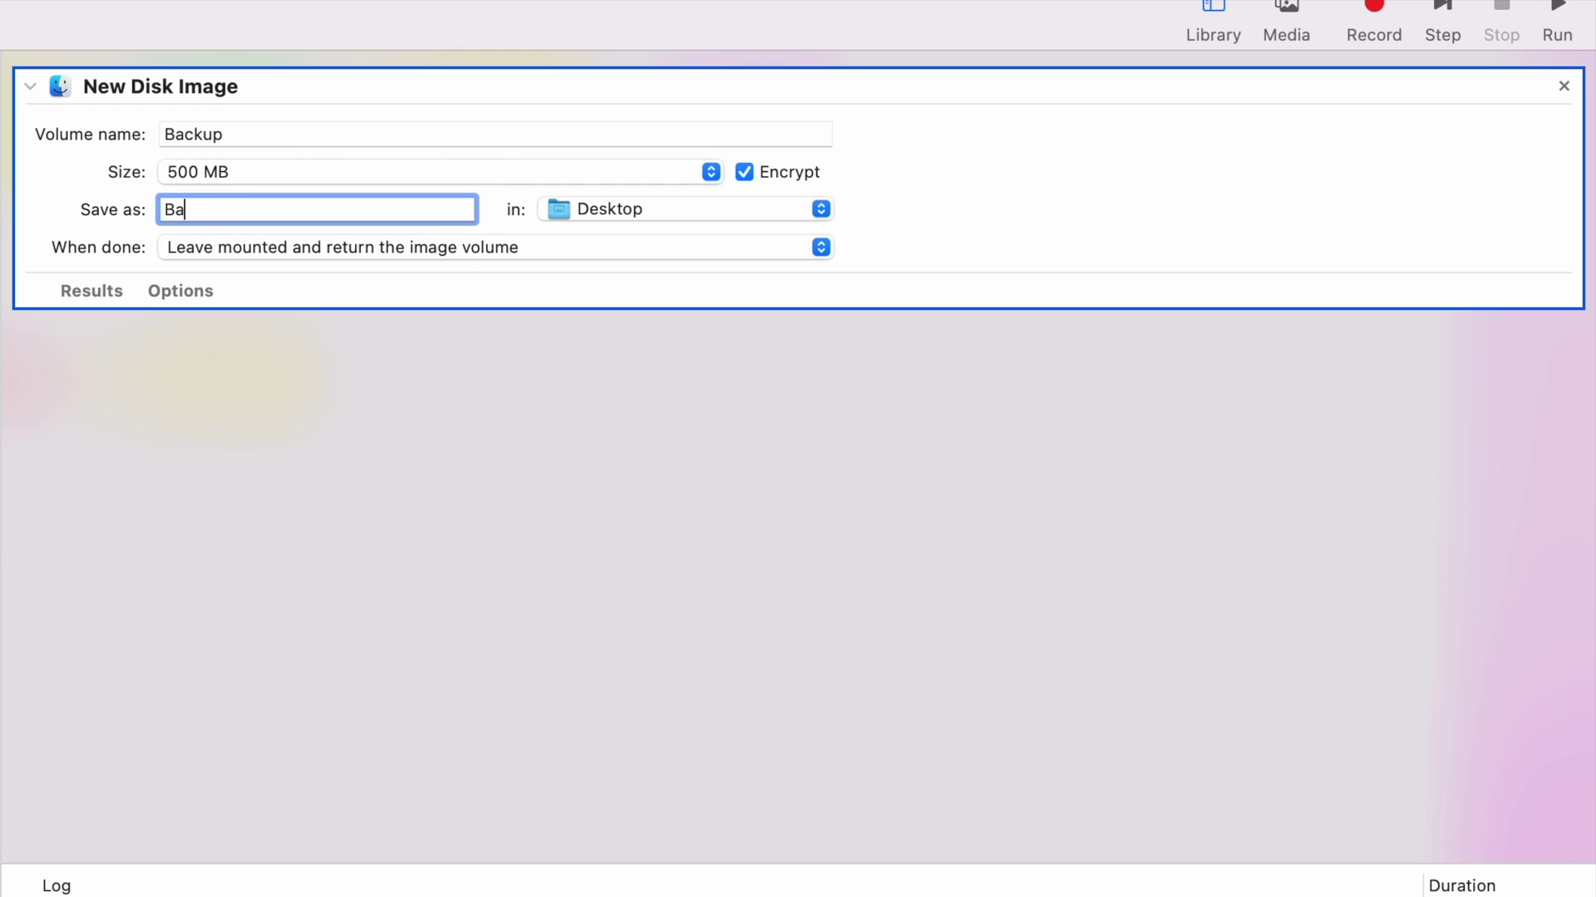
text(ckup)
click(359, 703)
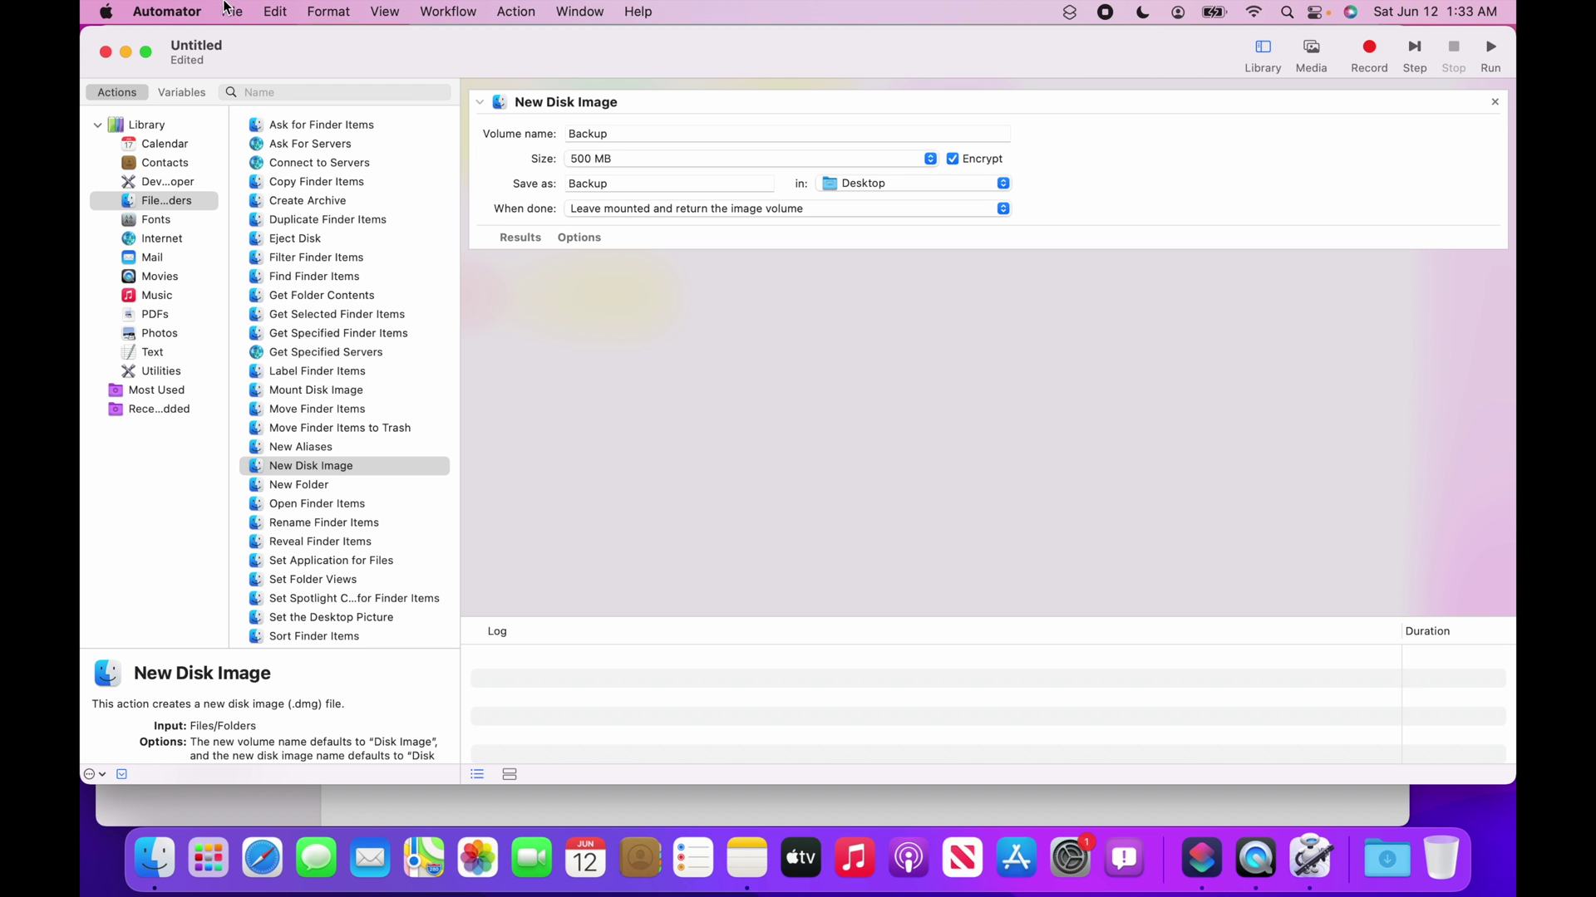
Save the workflow with File Format Application, named Backup, on the Desktop.
click(232, 11)
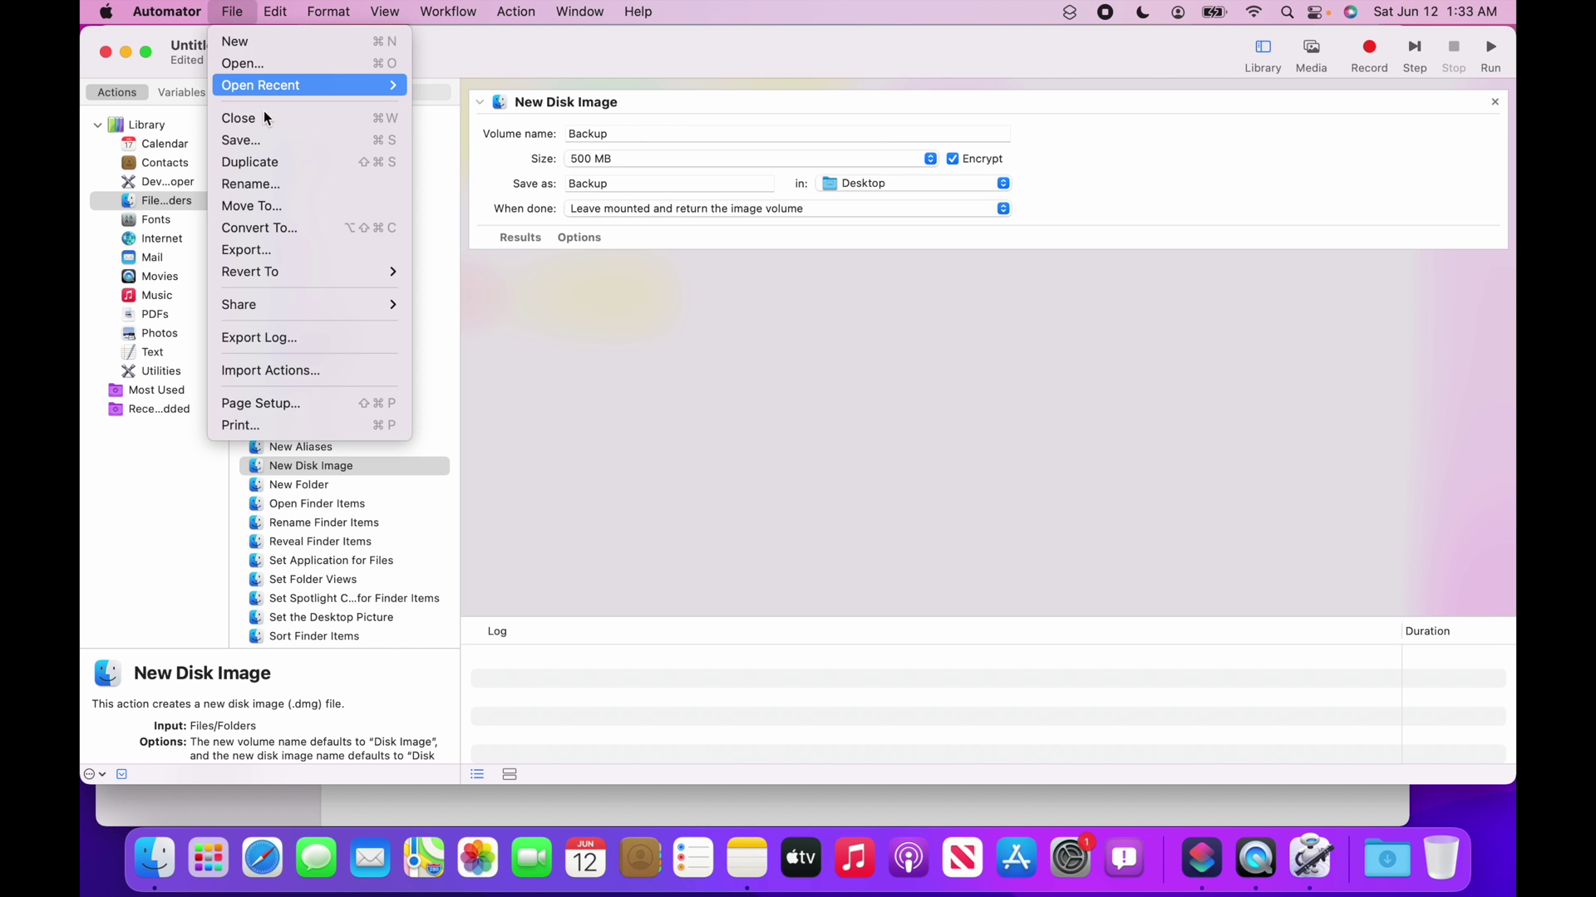
click(277, 141)
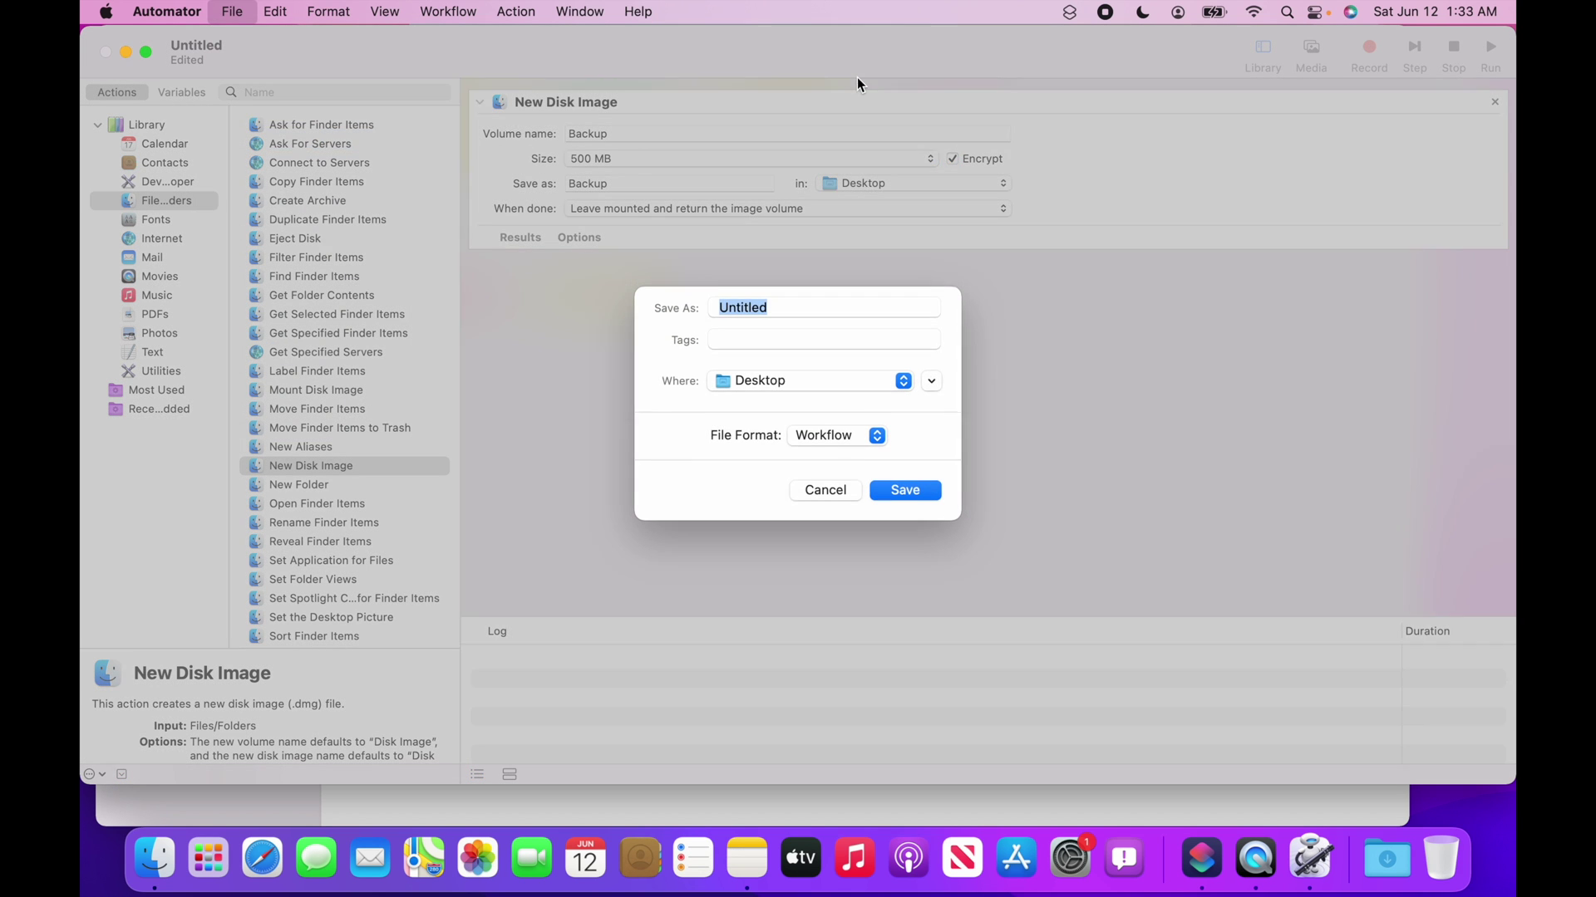
click(846, 443)
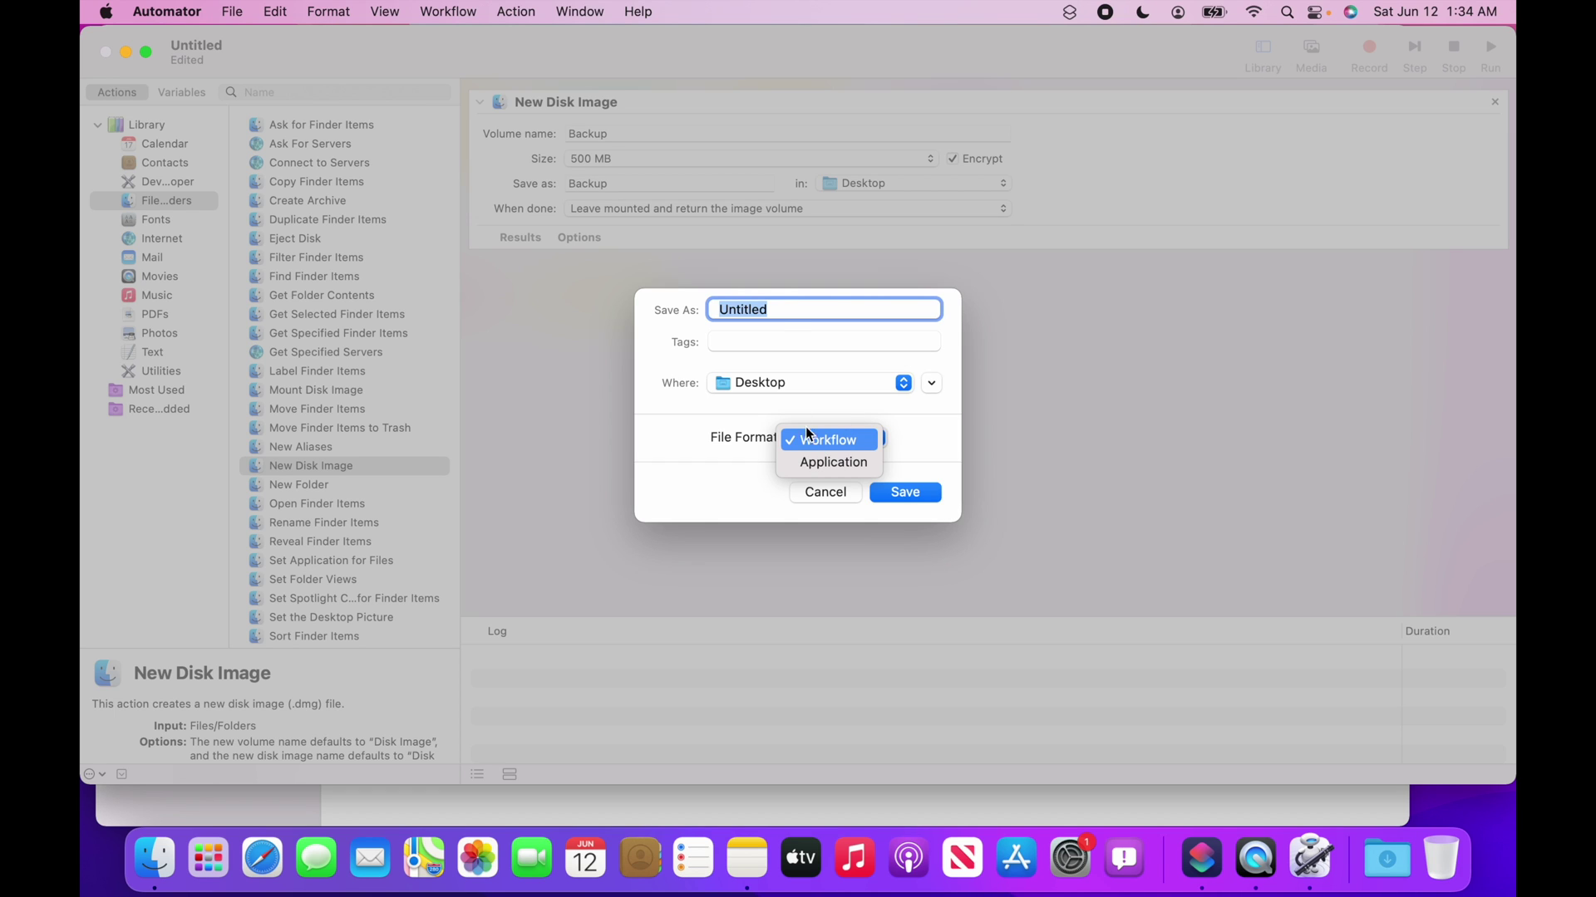
click(826, 459)
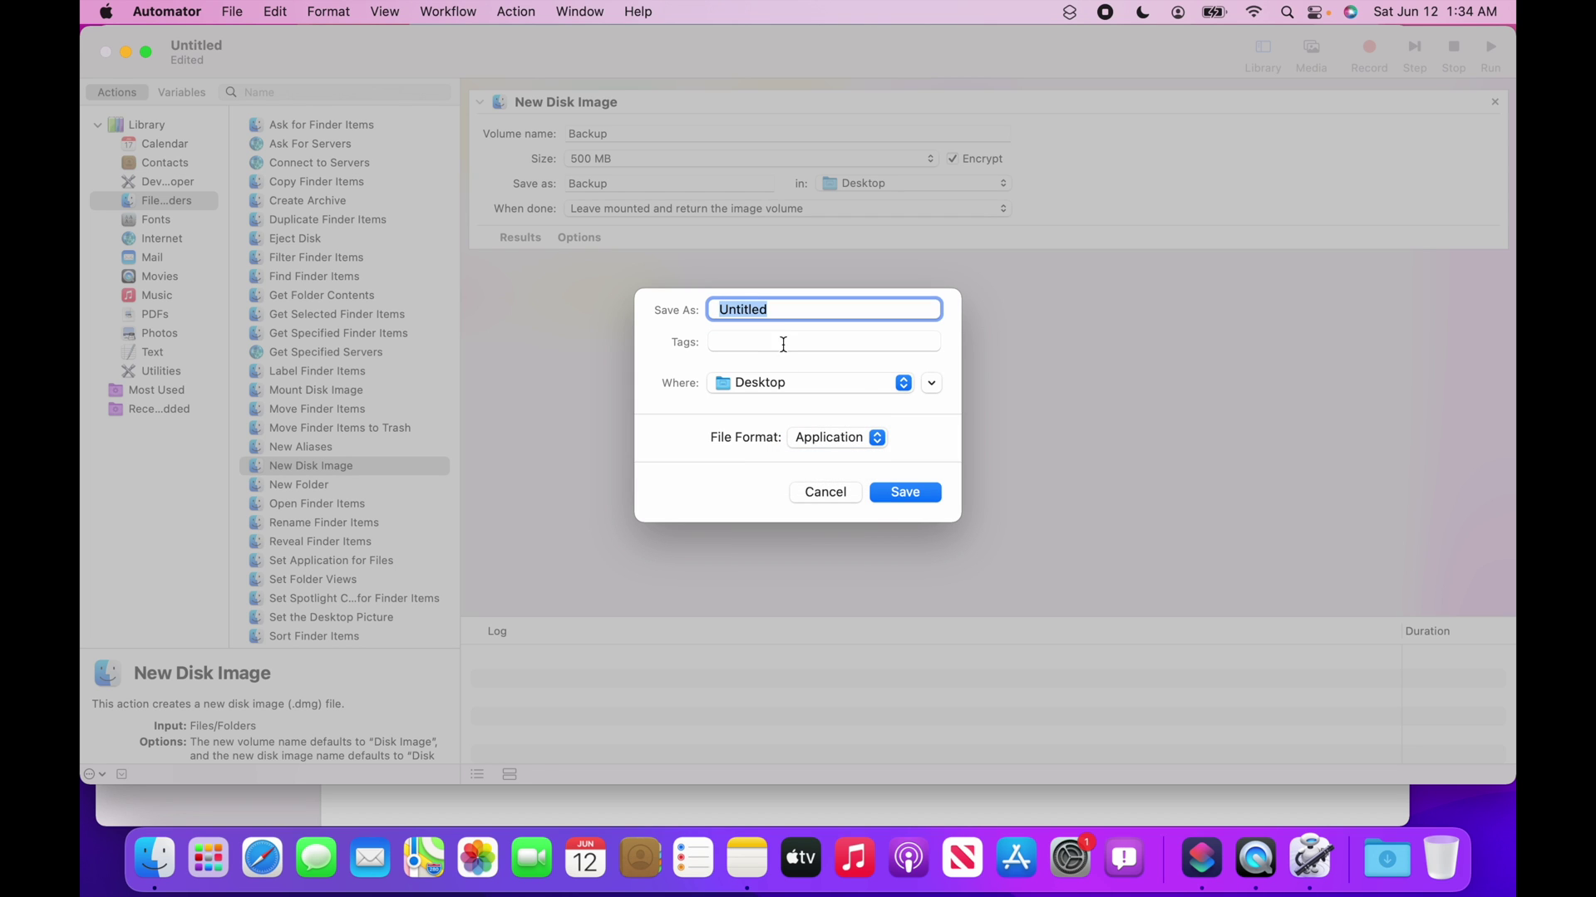
text(Backup)
click(923, 492)
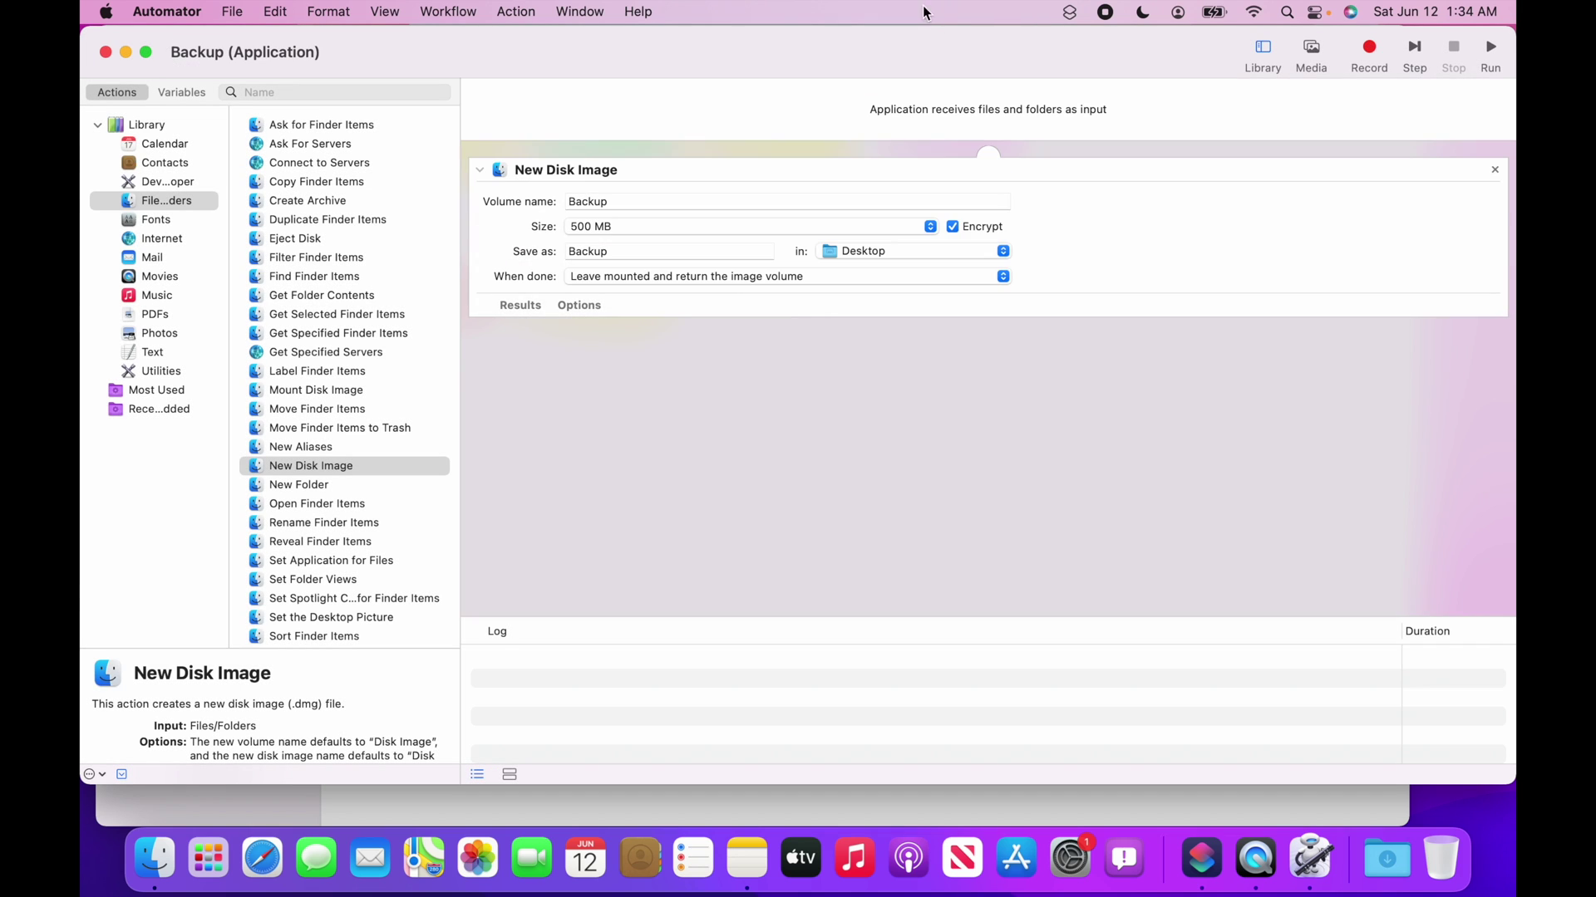
Quit Automator, drag the Backup app into Shortcuts, and open the Backup shortcut's editor.
key(super+q)
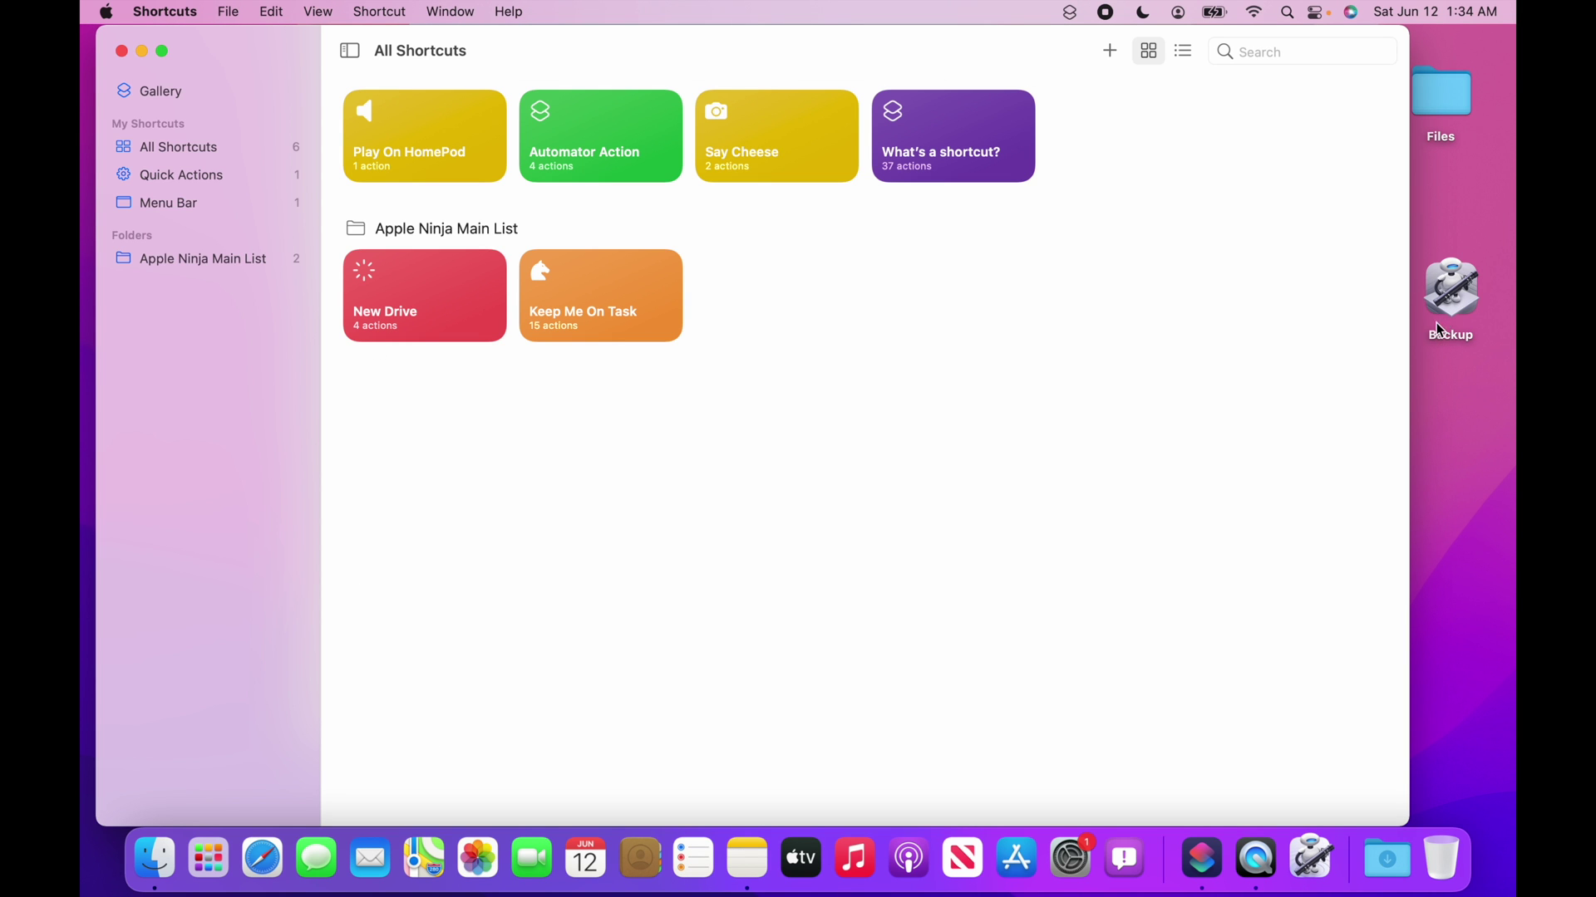
drag(1451, 291, 874, 300)
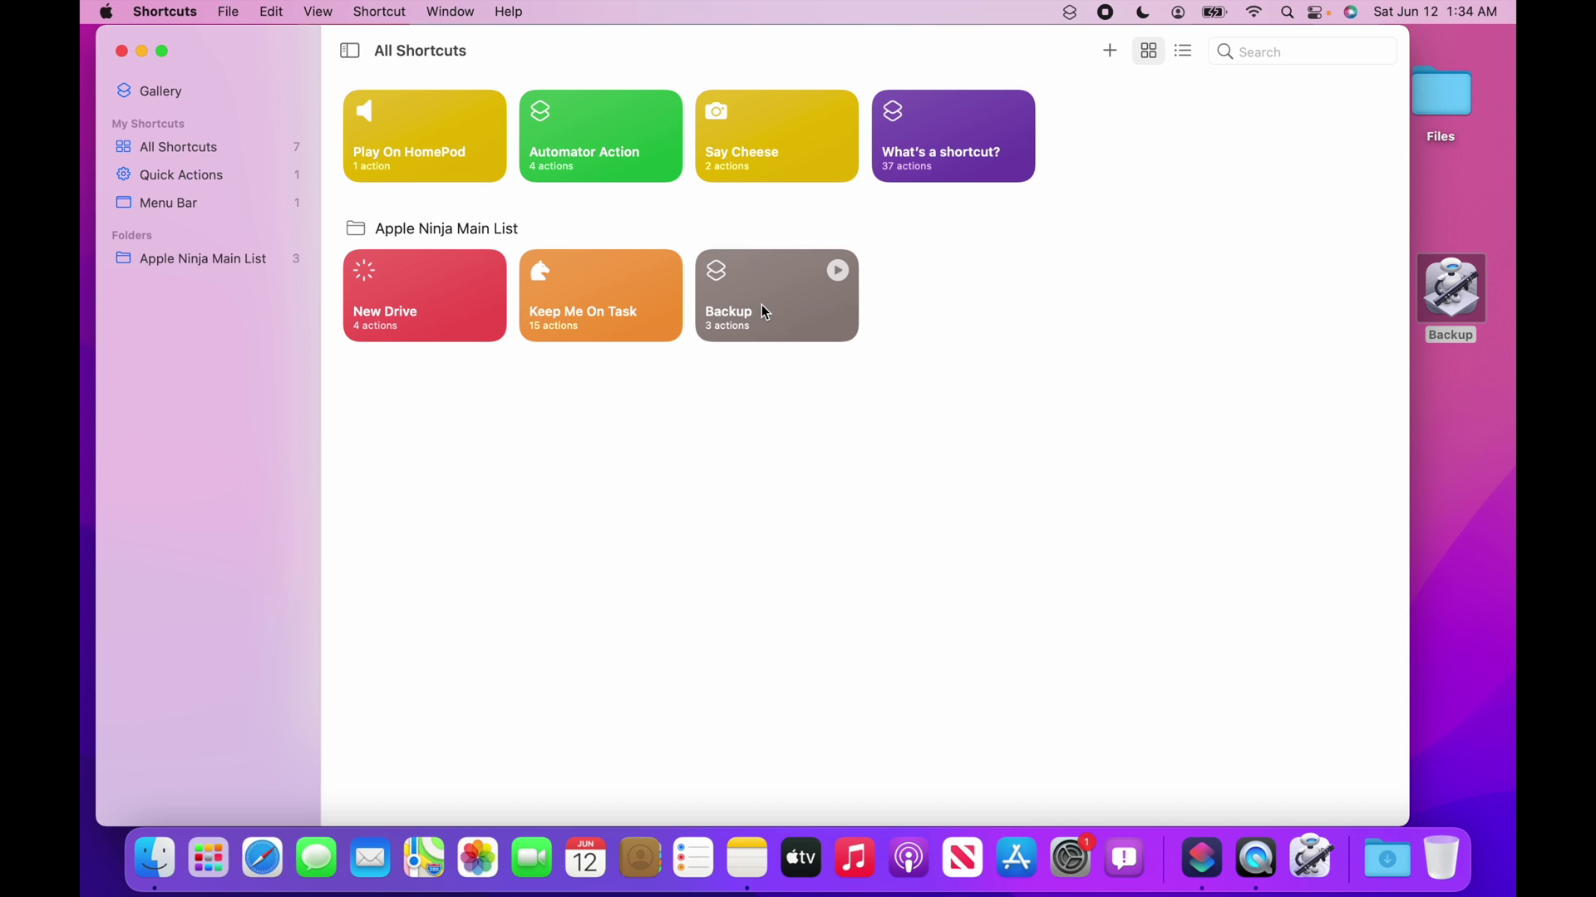
click(765, 308)
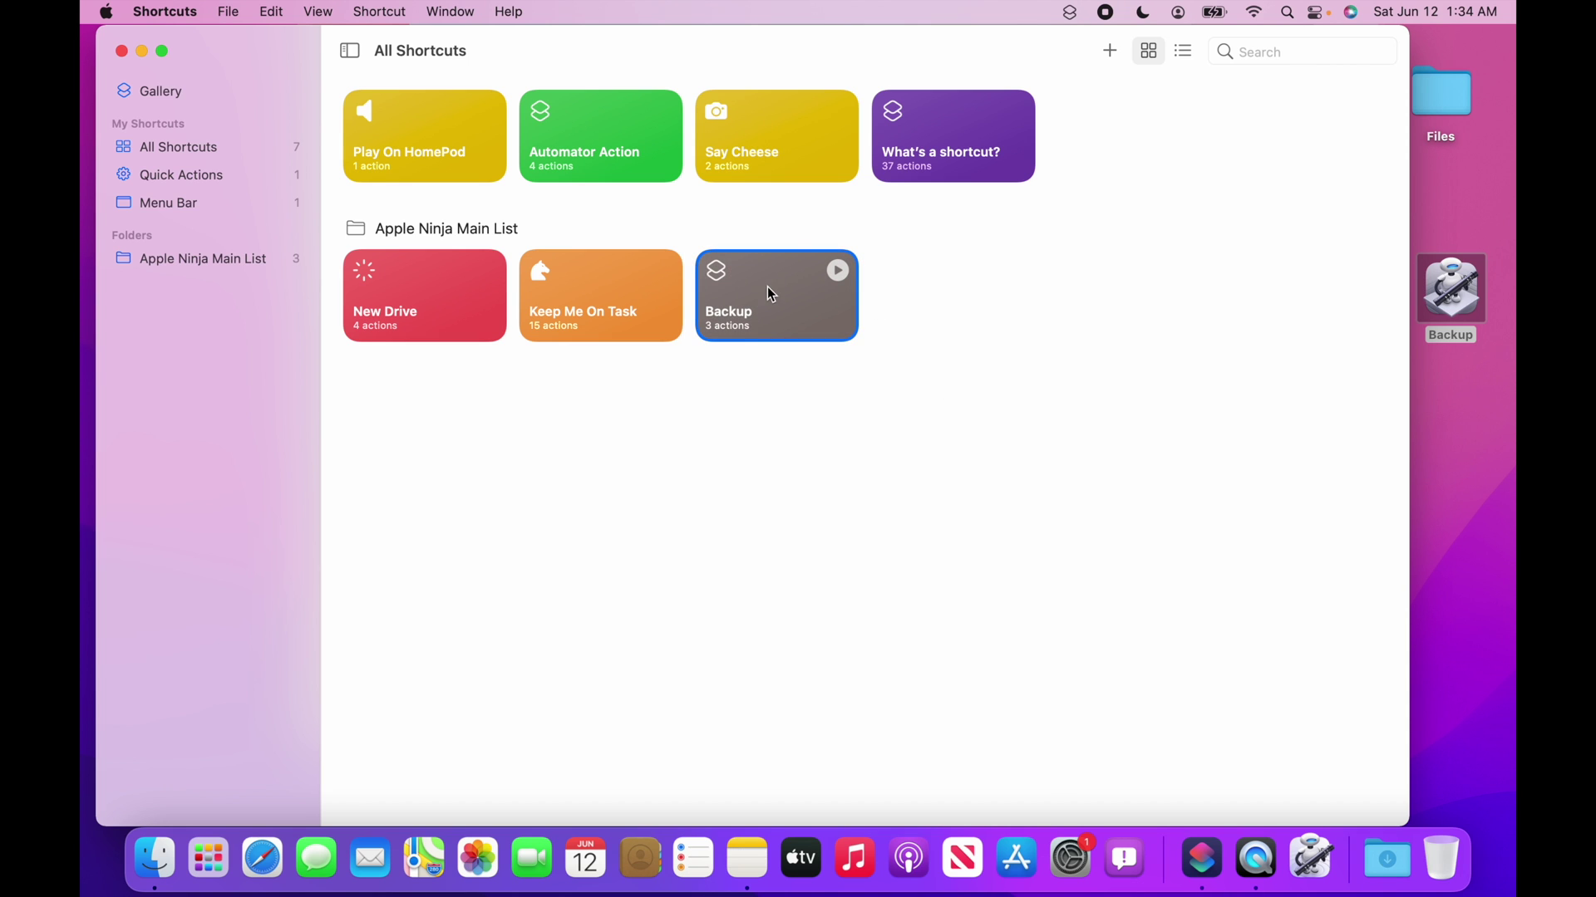
double_click(766, 286)
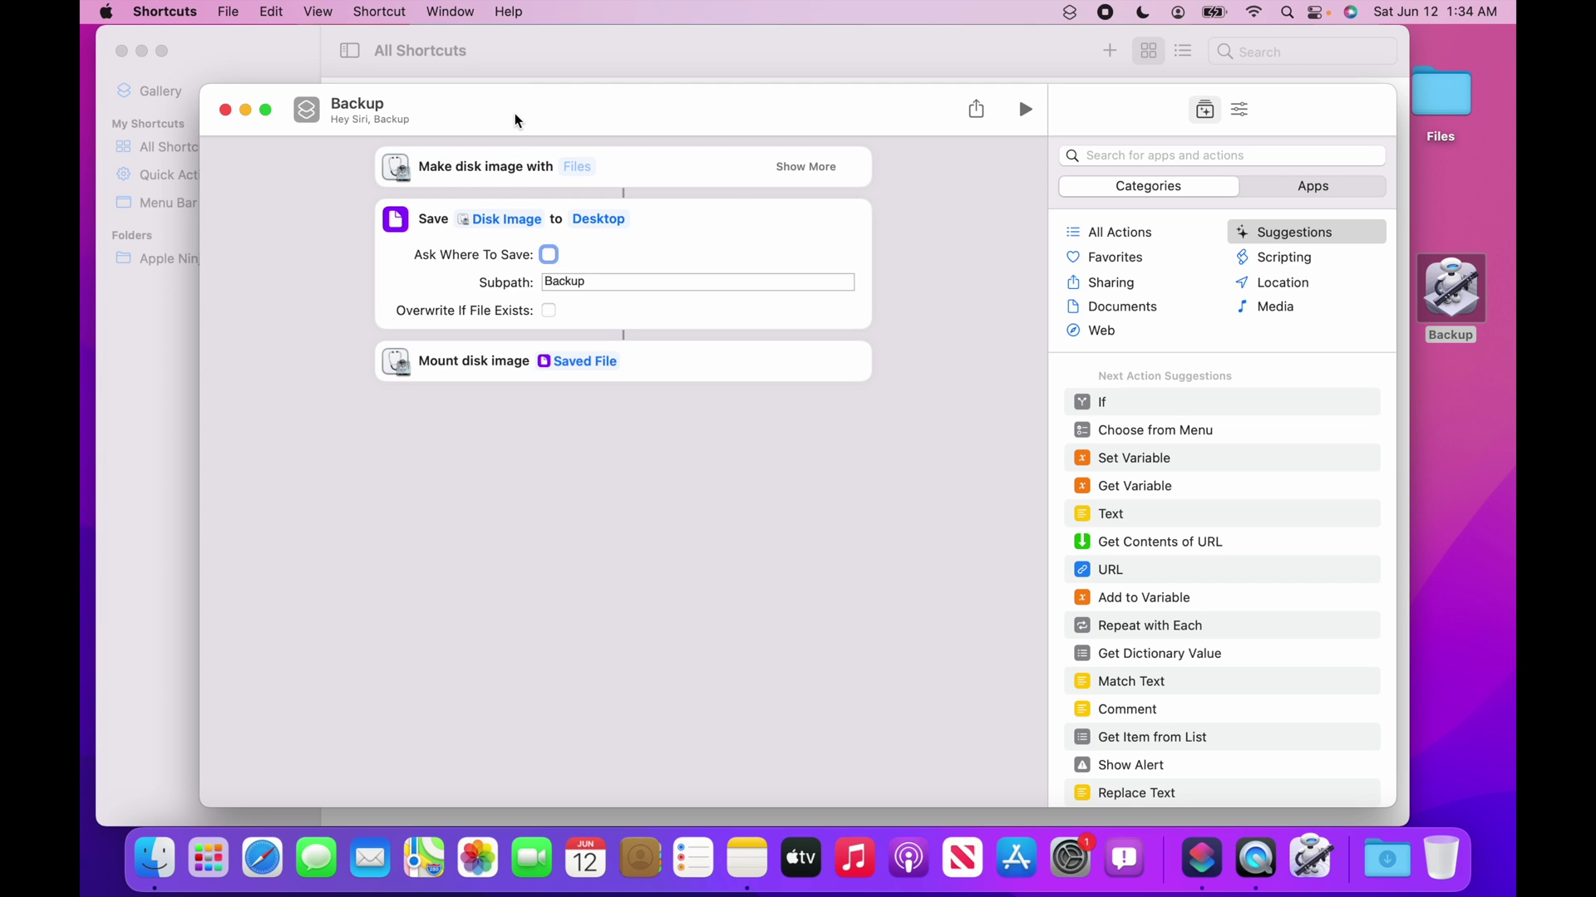
click(1241, 111)
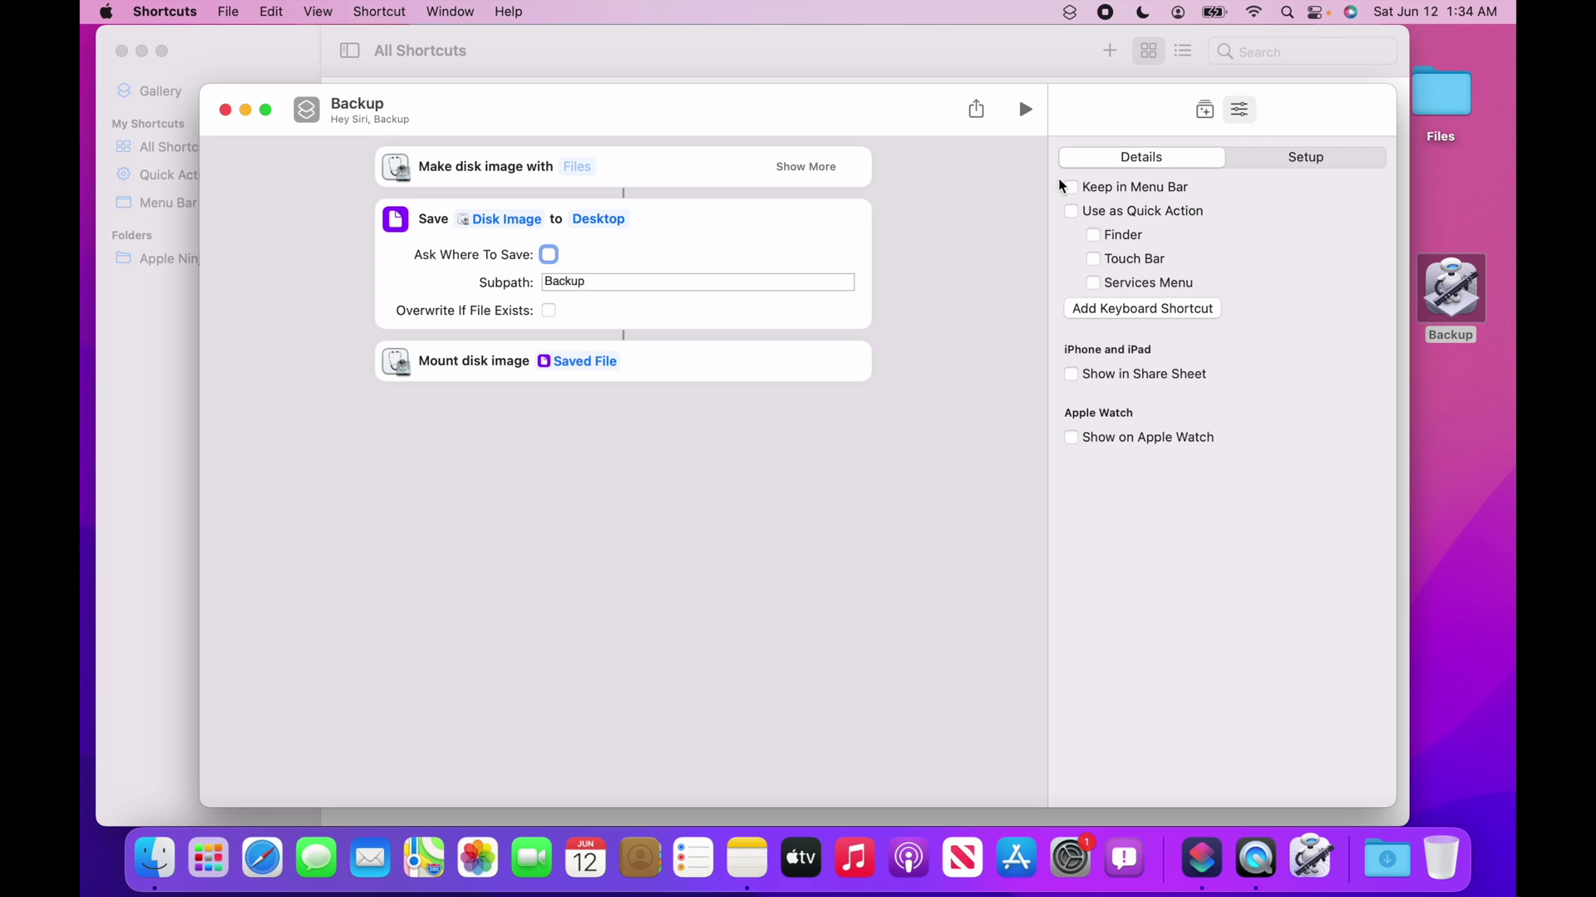
Pin Backup to the menu bar and run it from the menu-bar Shortcuts list.
click(1071, 187)
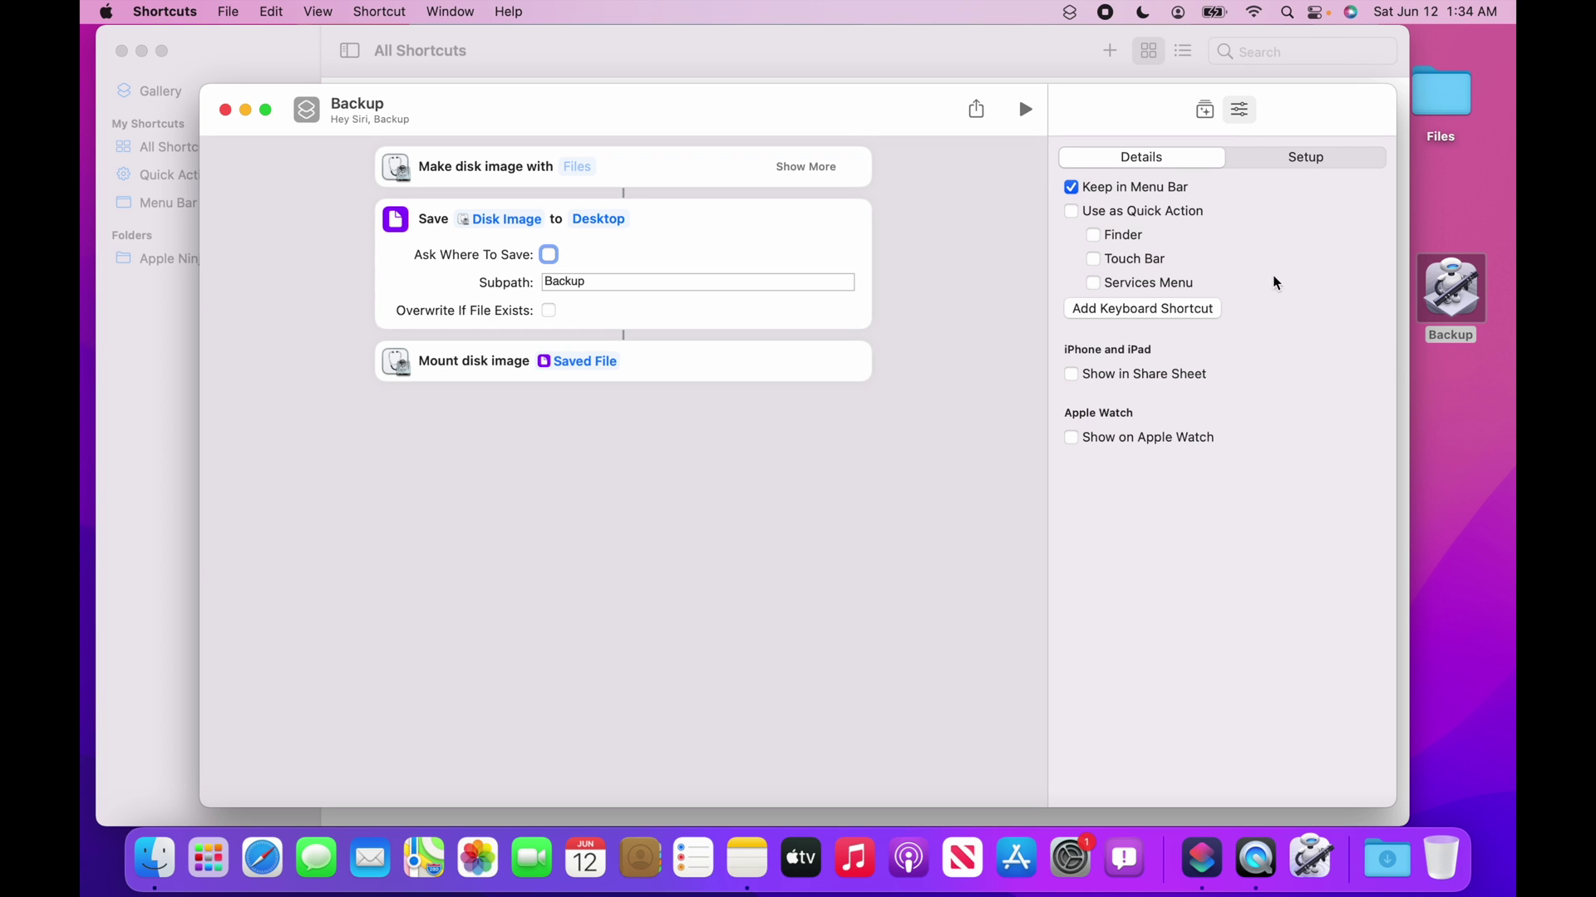
click(1455, 291)
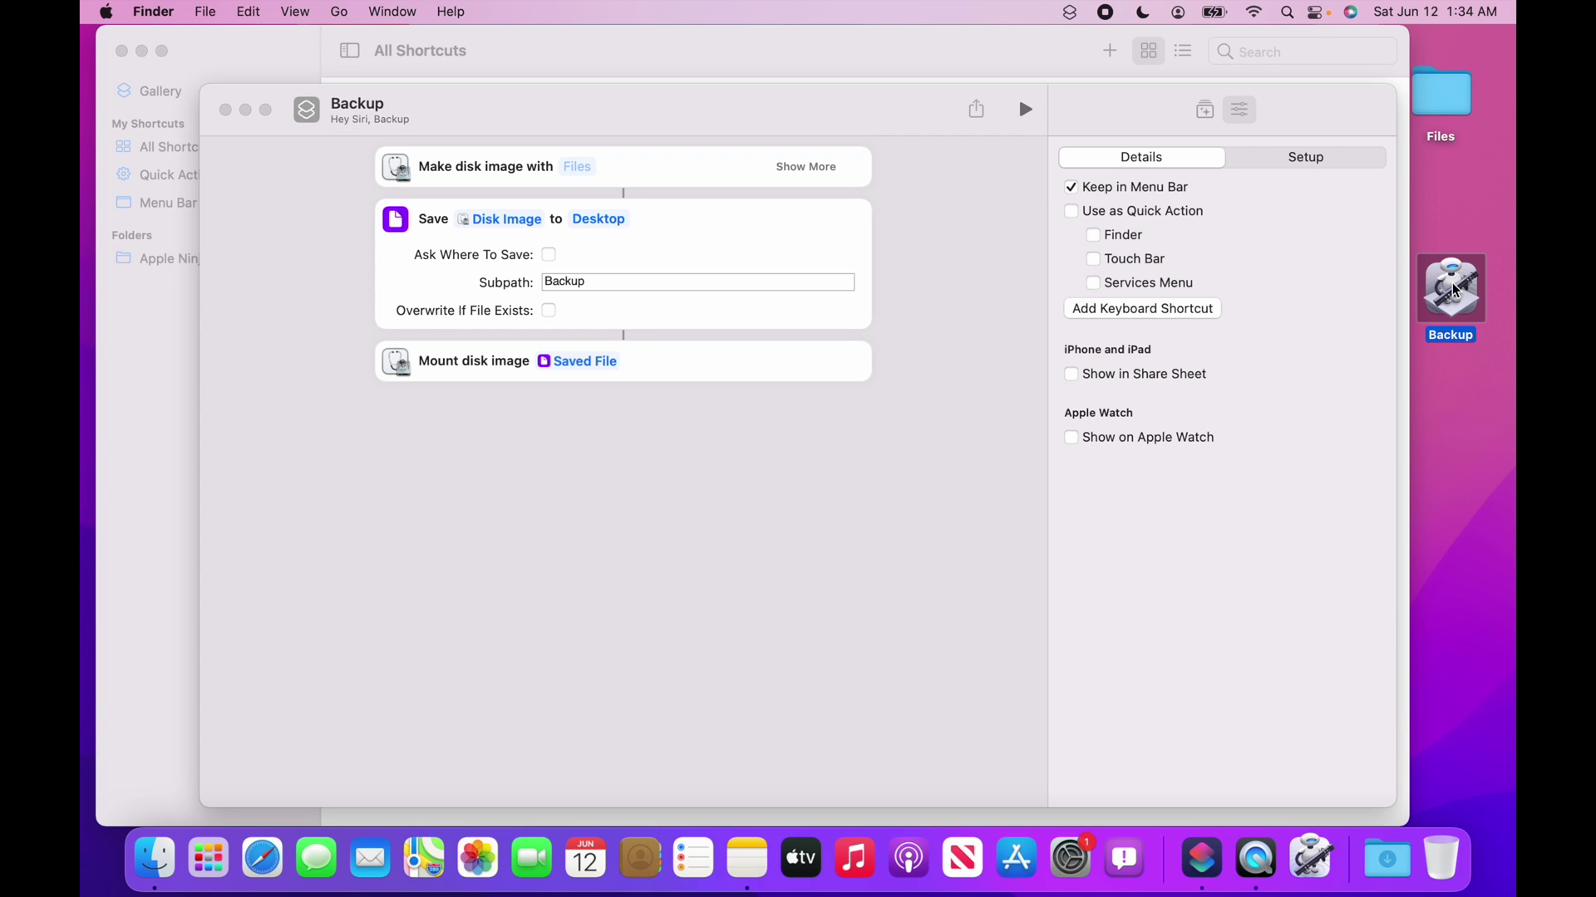
click(1078, 12)
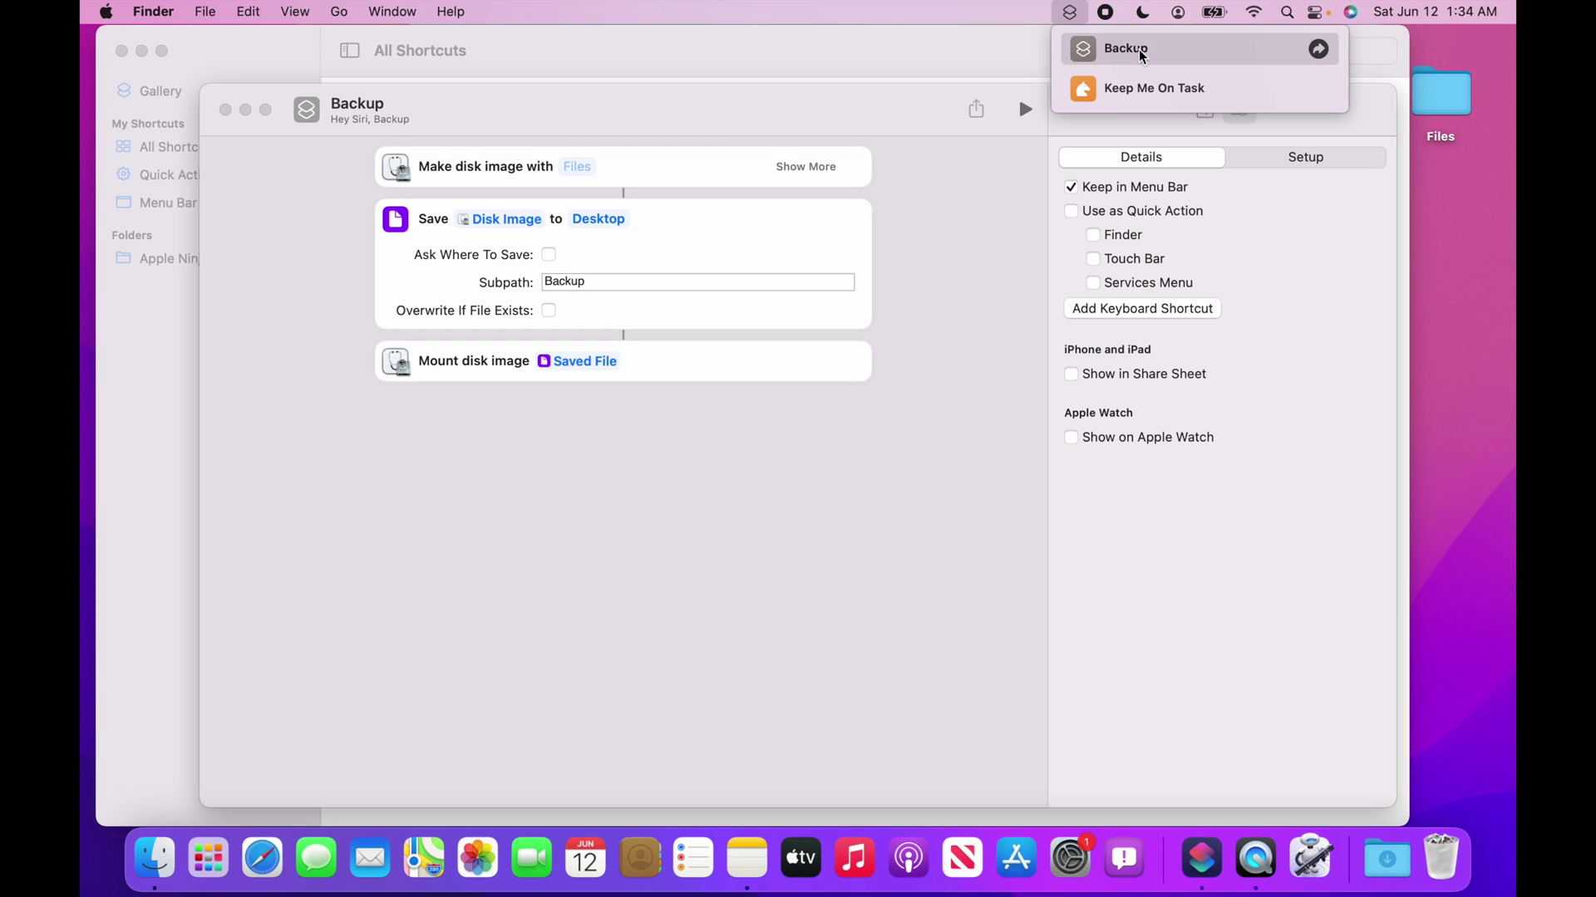
click(1143, 56)
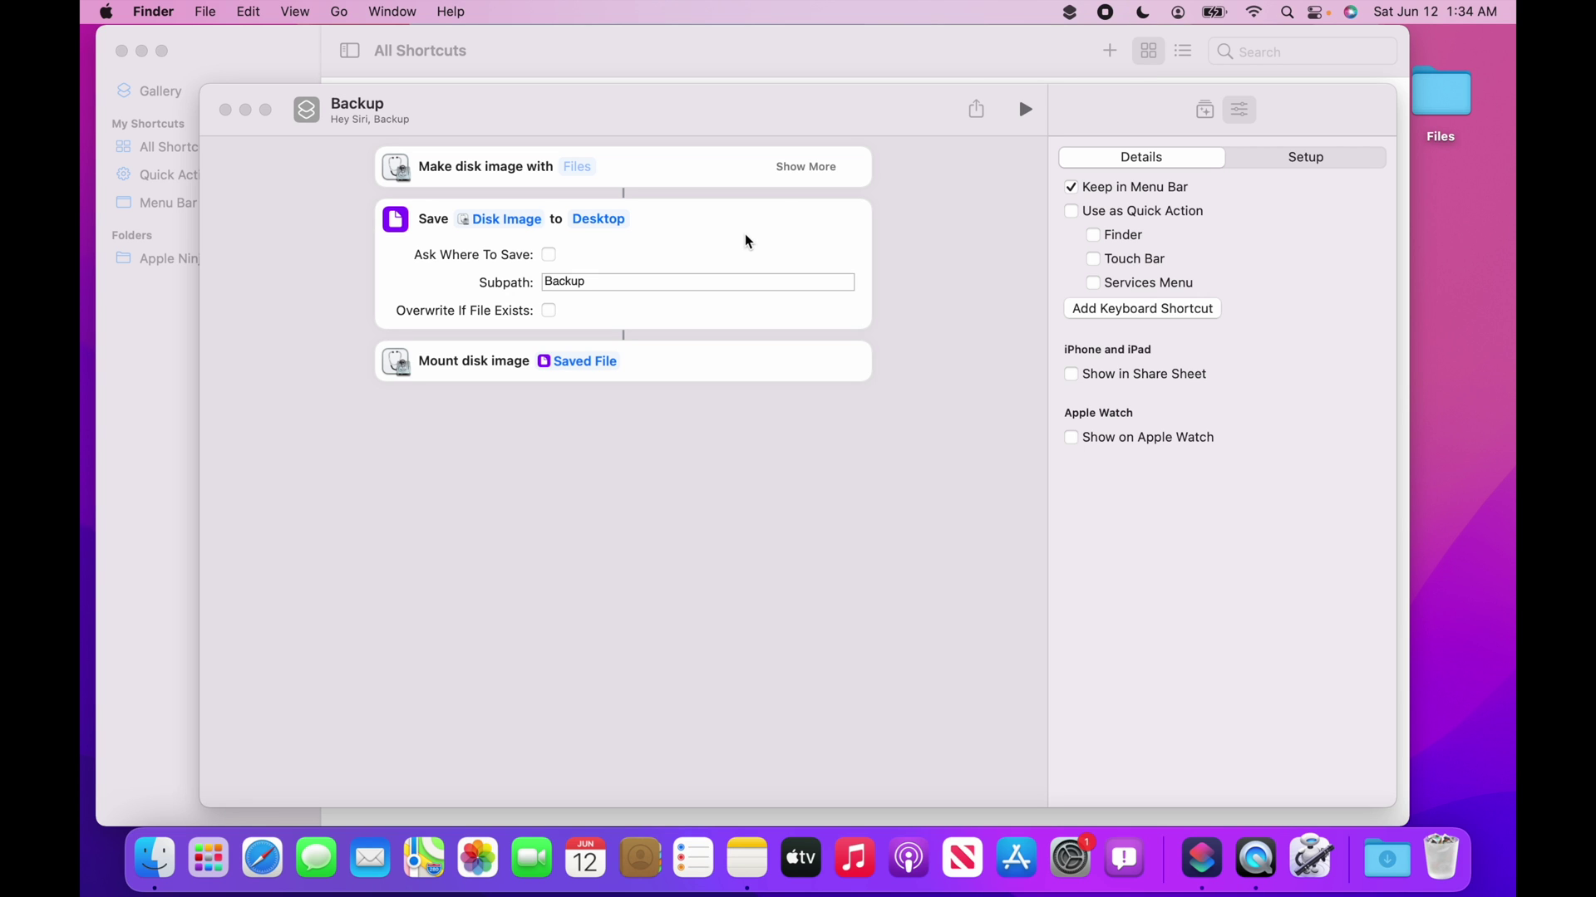
Expand the Make disk image action's options and run Backup again from the menu bar.
click(833, 173)
click(834, 173)
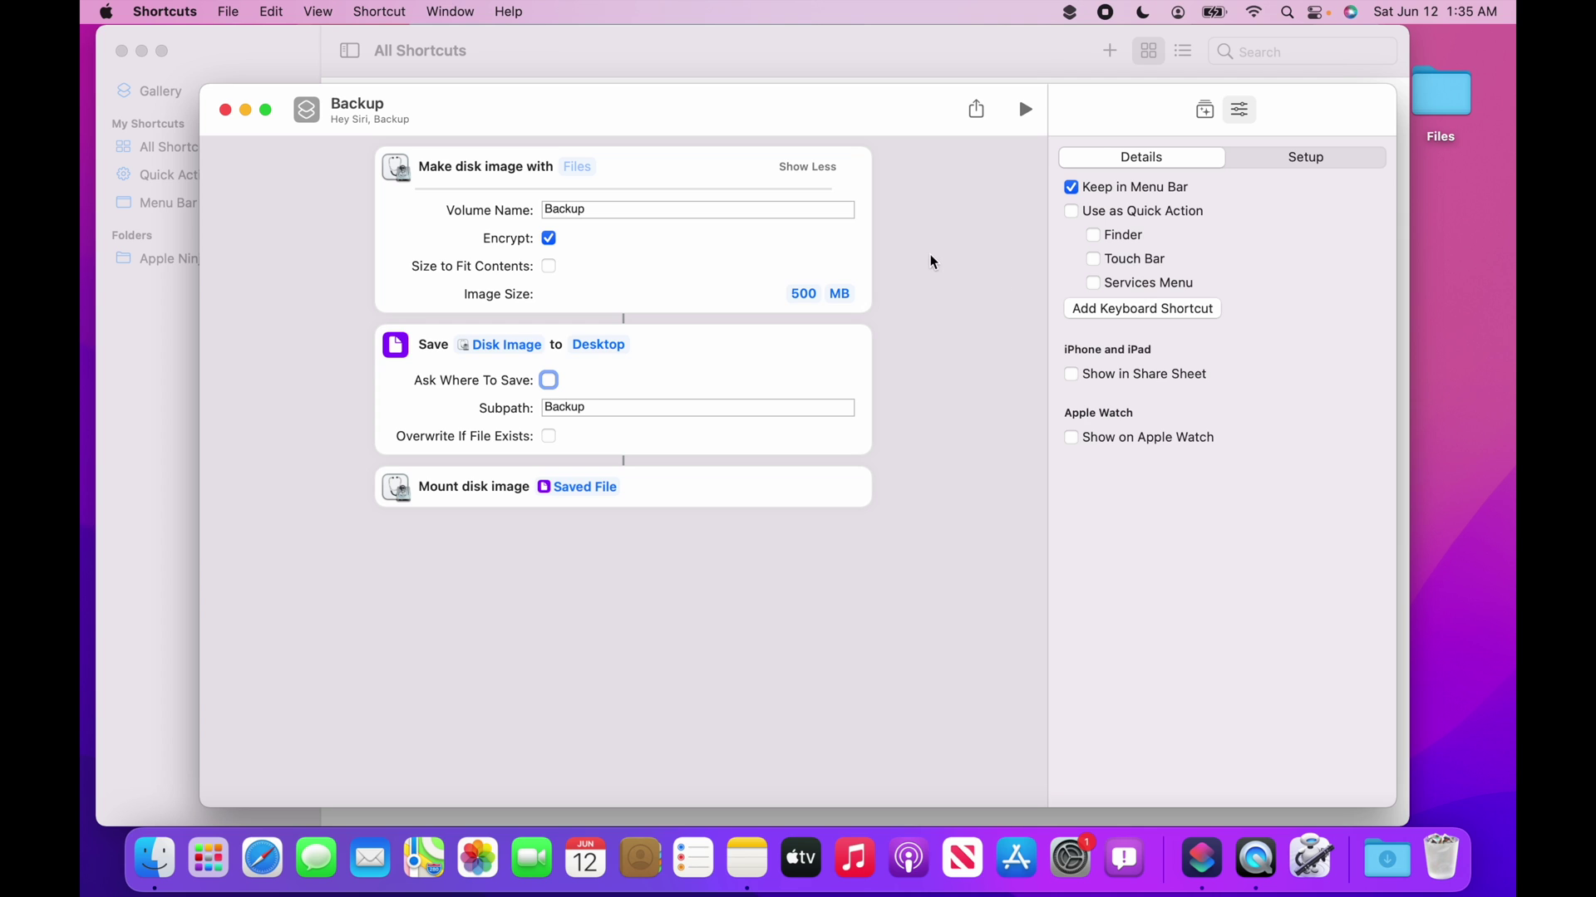
click(1069, 12)
click(1122, 50)
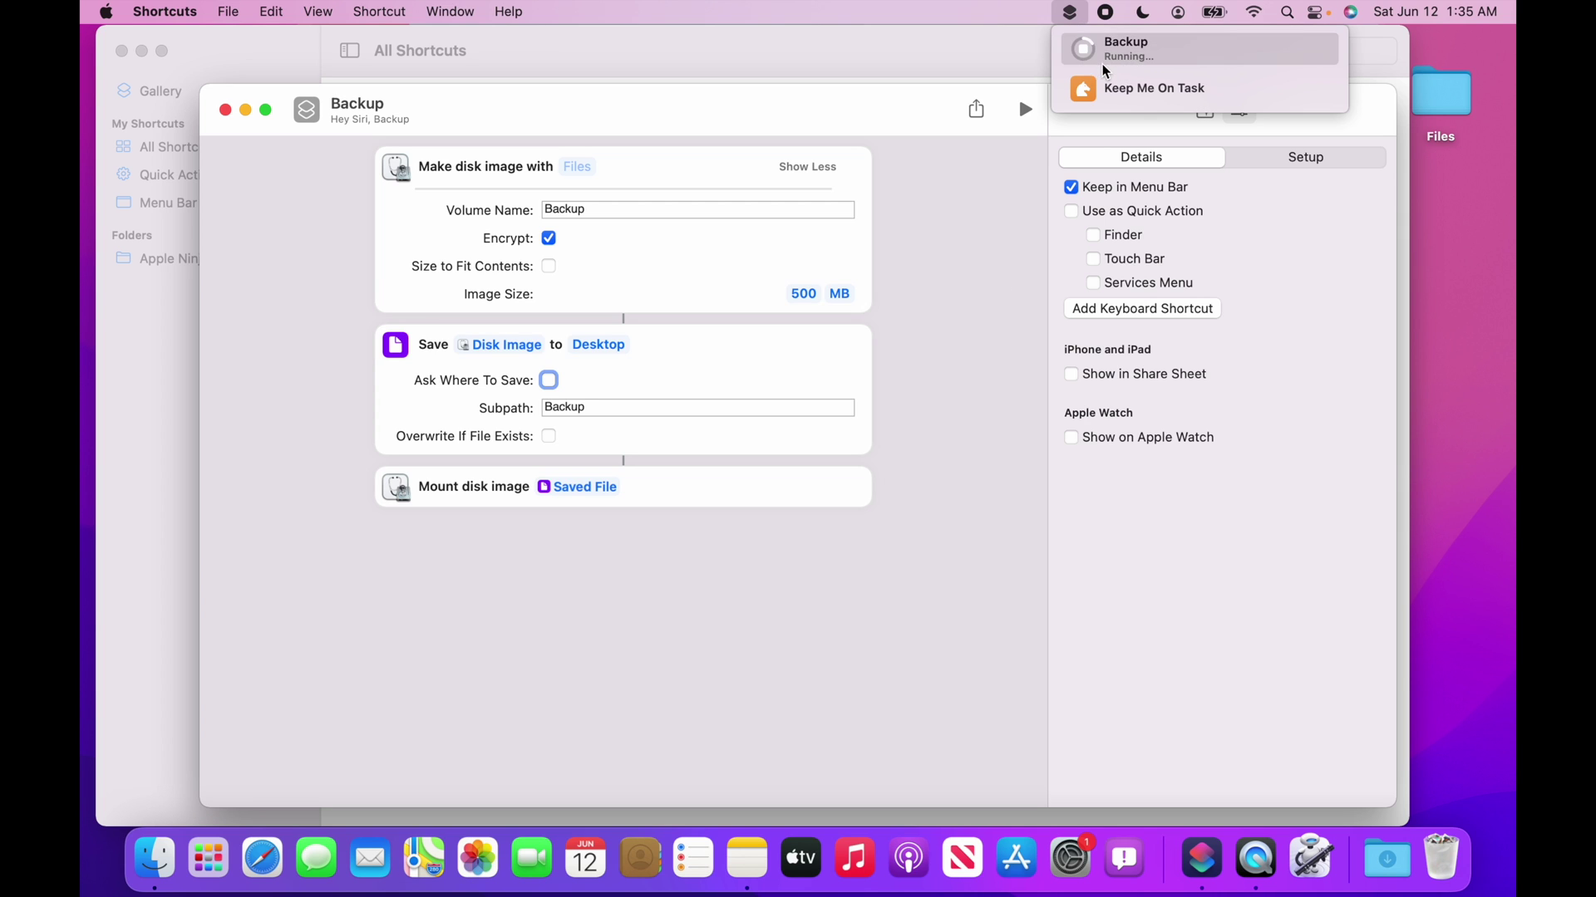
click(926, 258)
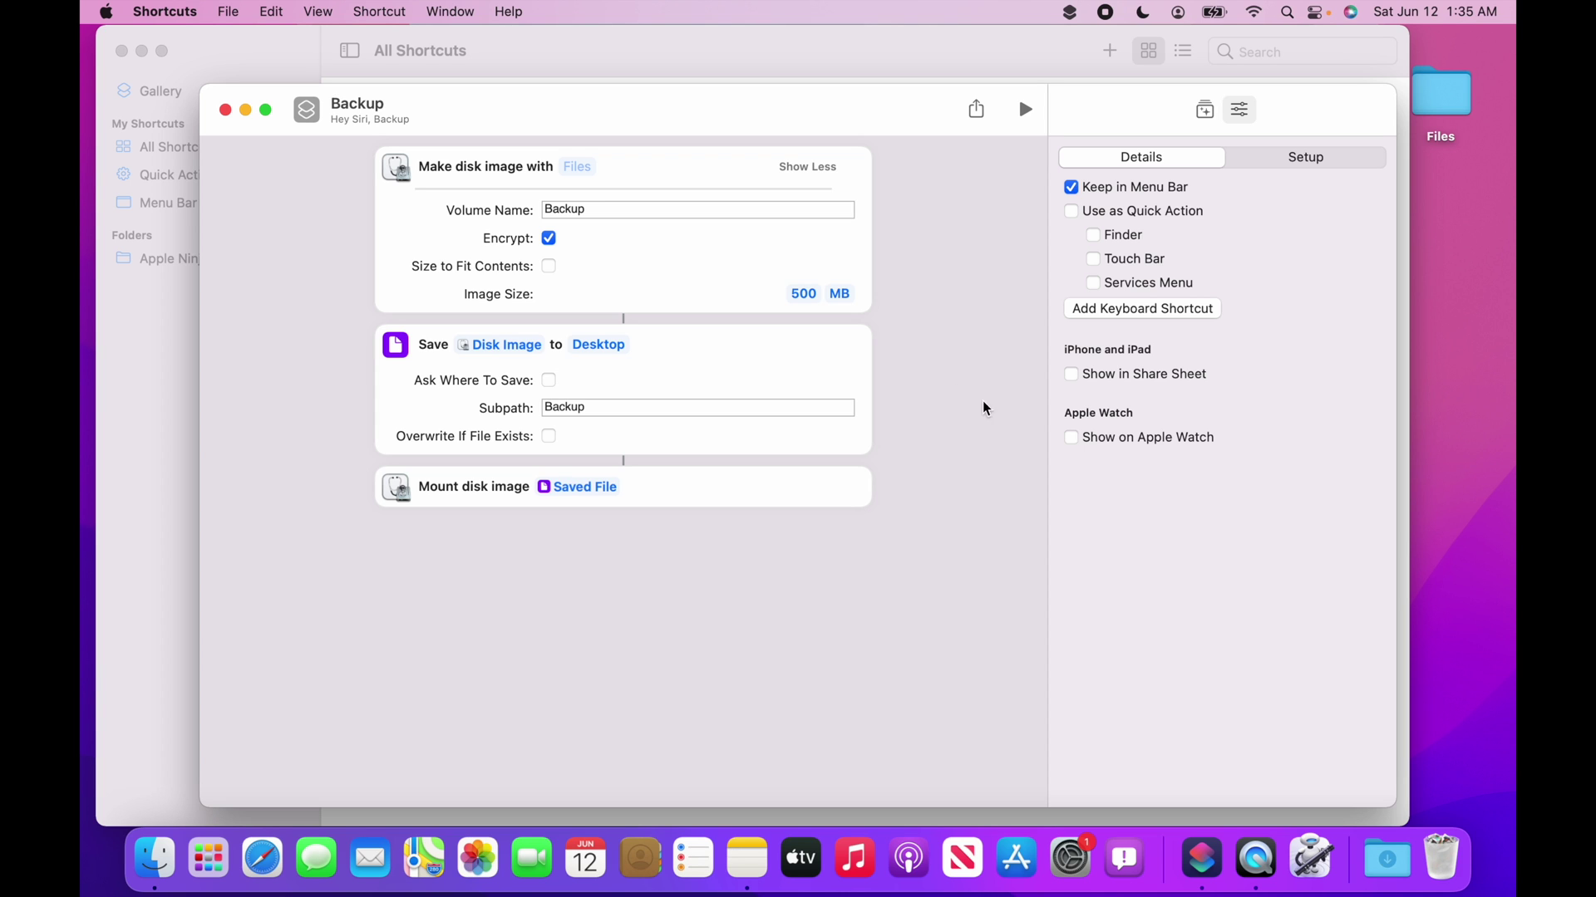
Restore the Backup app from the Trash onto the desktop.
click(1444, 859)
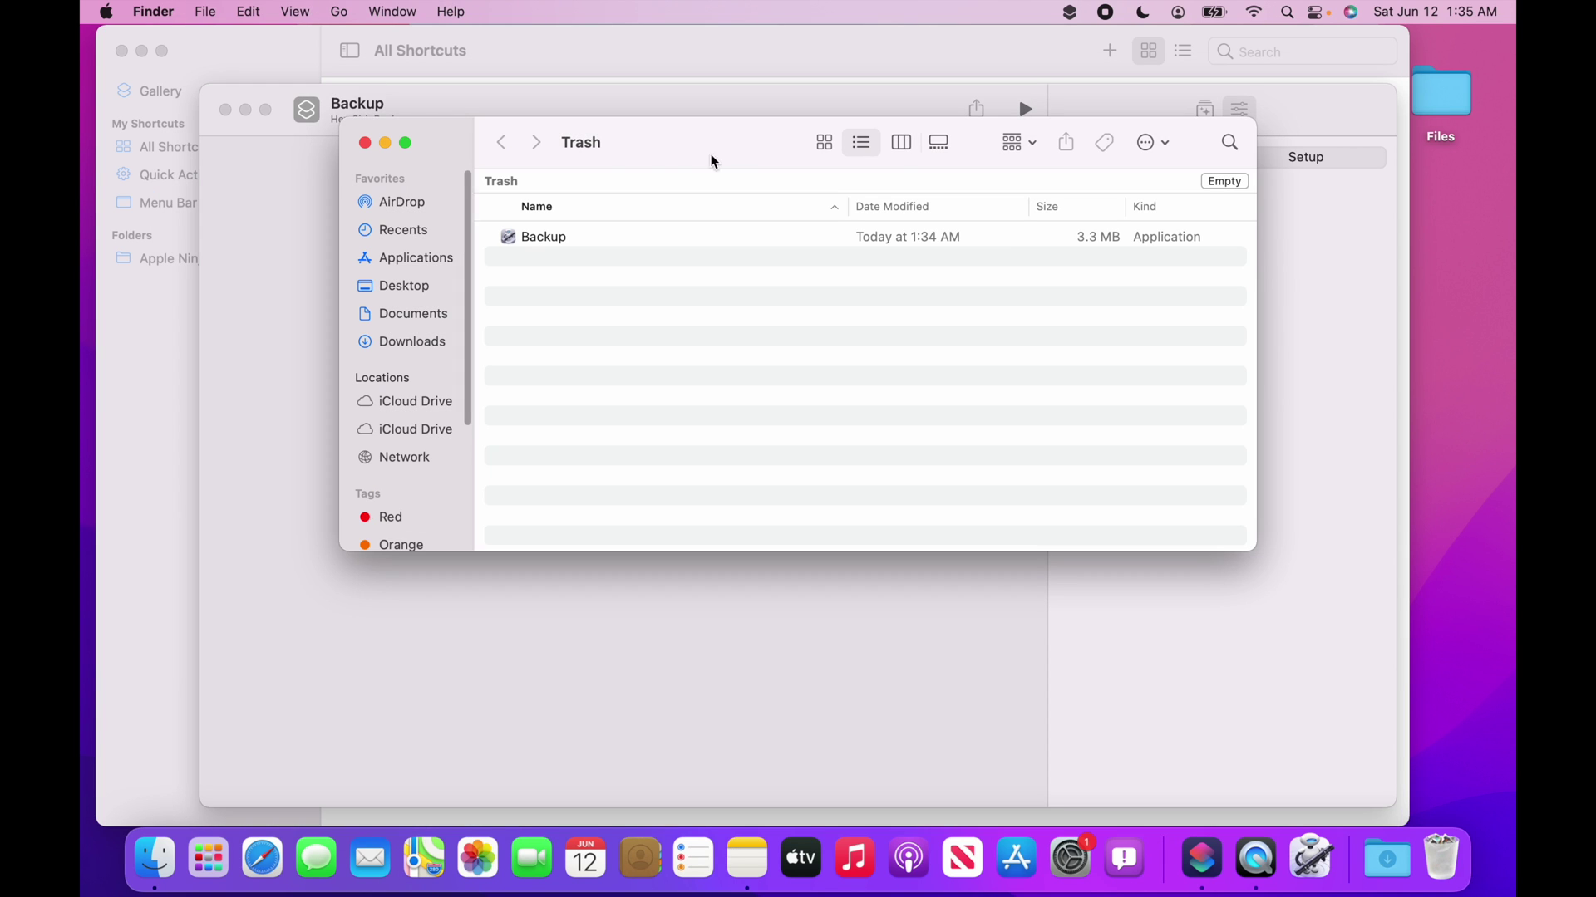
drag(540, 239, 1447, 313)
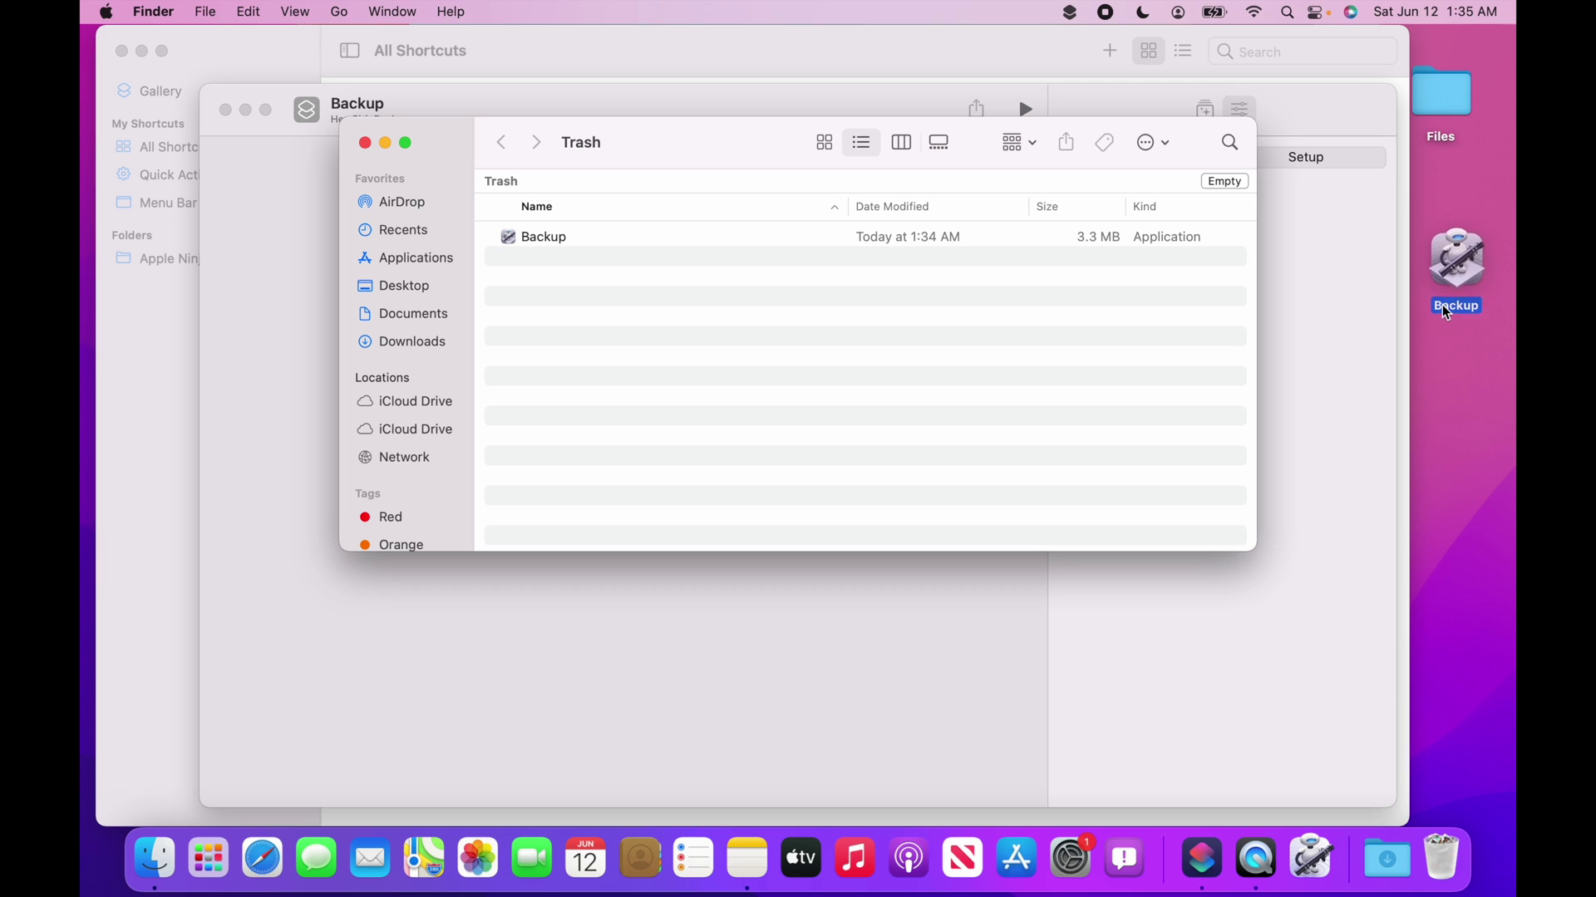
click(364, 143)
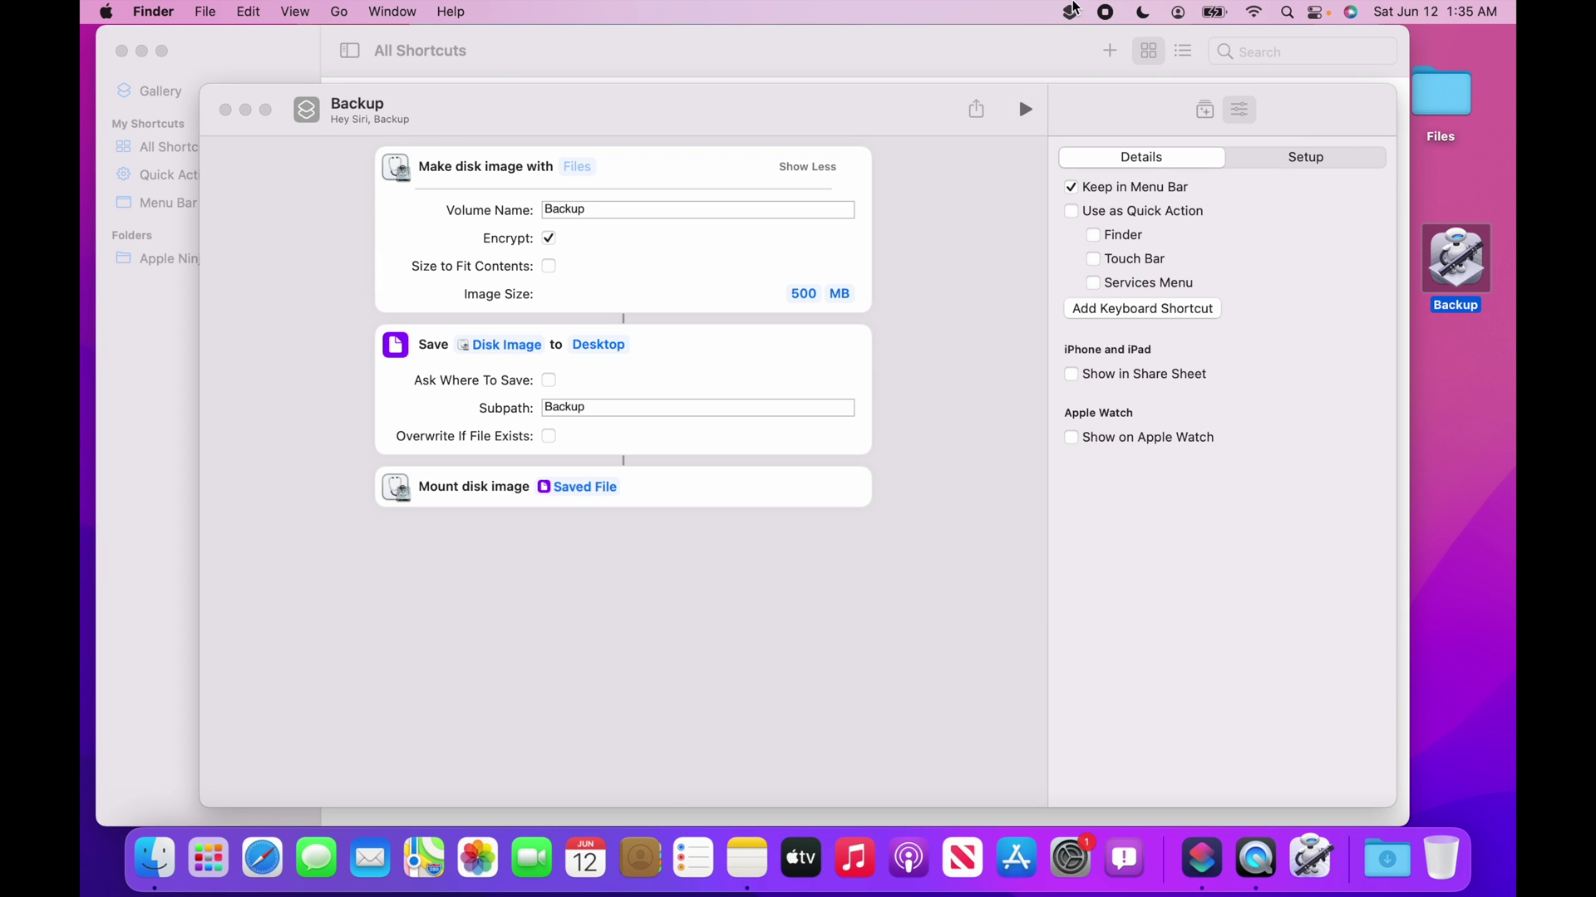
Run the Backup shortcut from the menu bar and set a verified disk-image password, not saved to keychain.
click(1072, 10)
click(1114, 41)
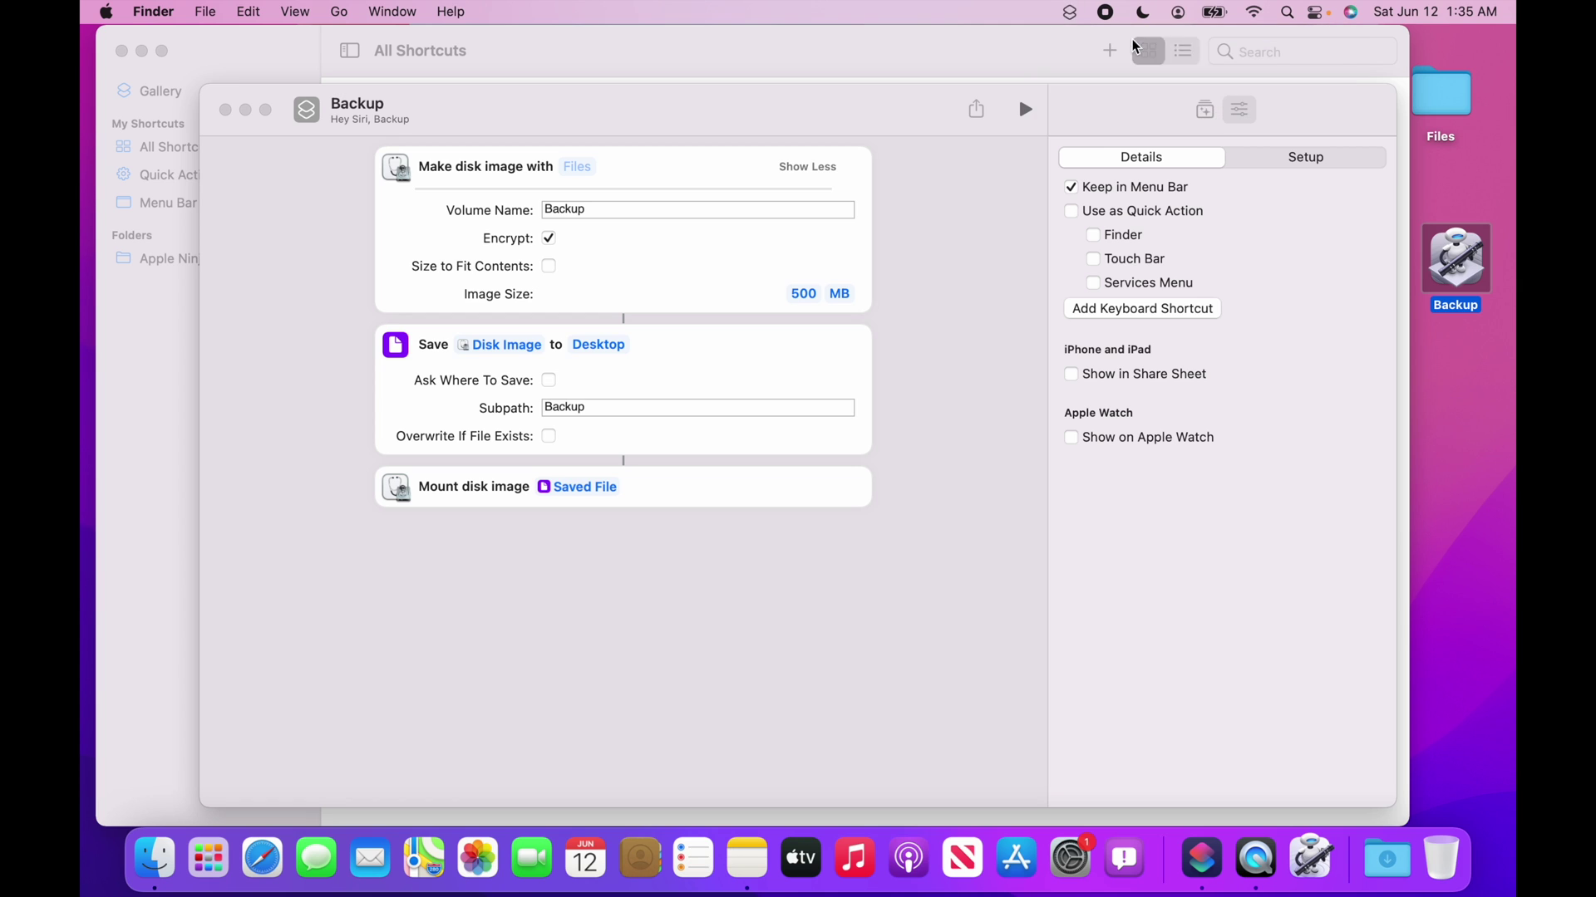
click(1072, 12)
click(1072, 14)
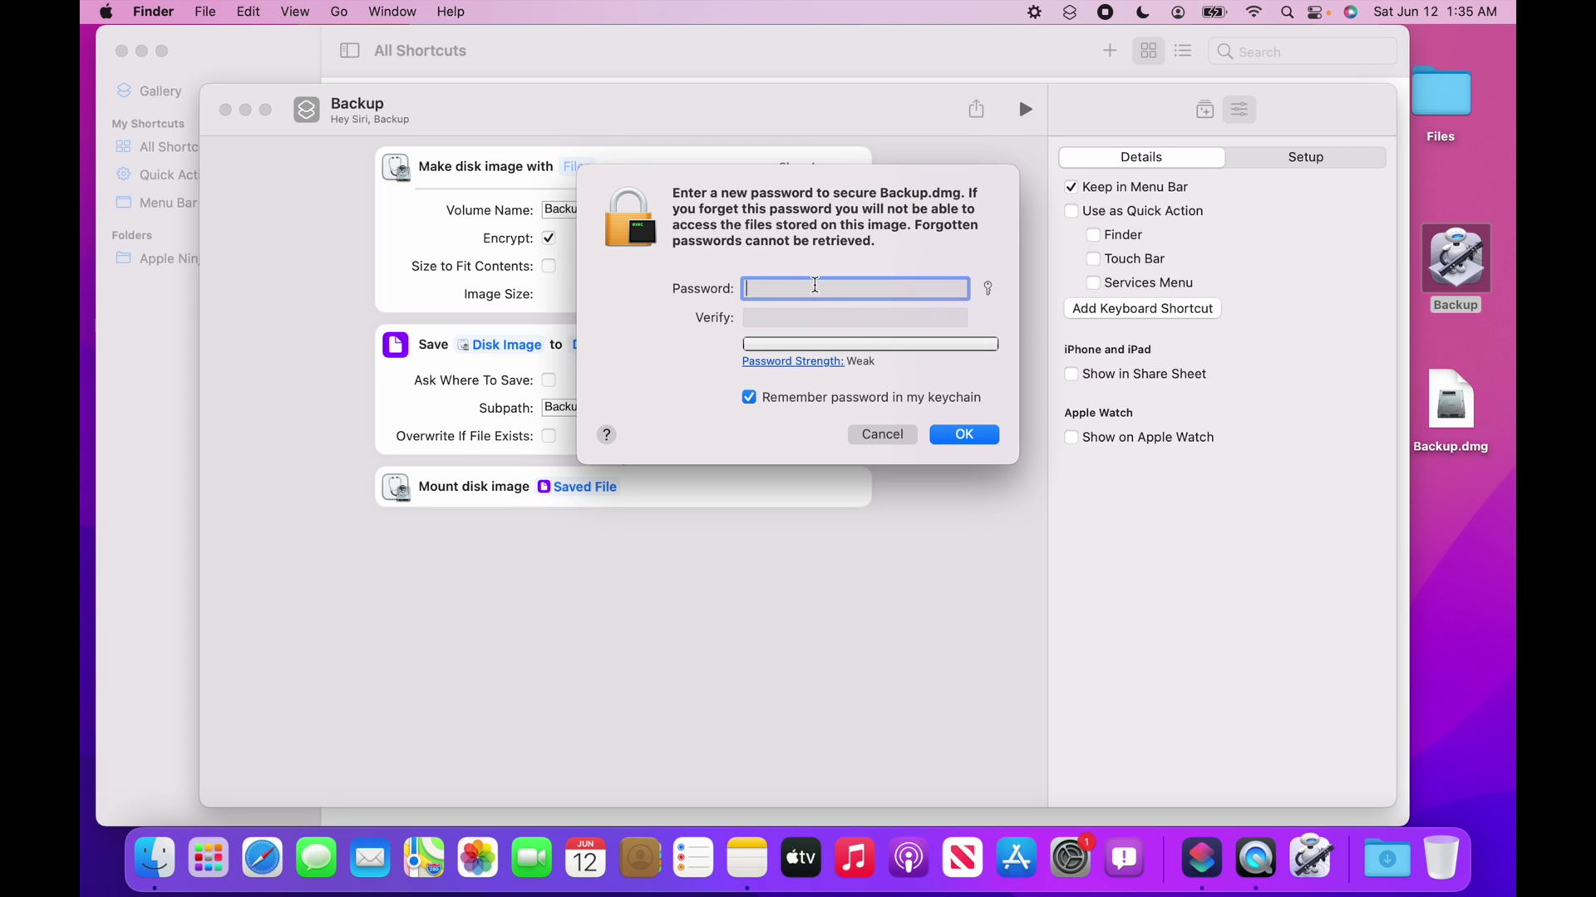
text(1234)
key(Tab)
text(1234)
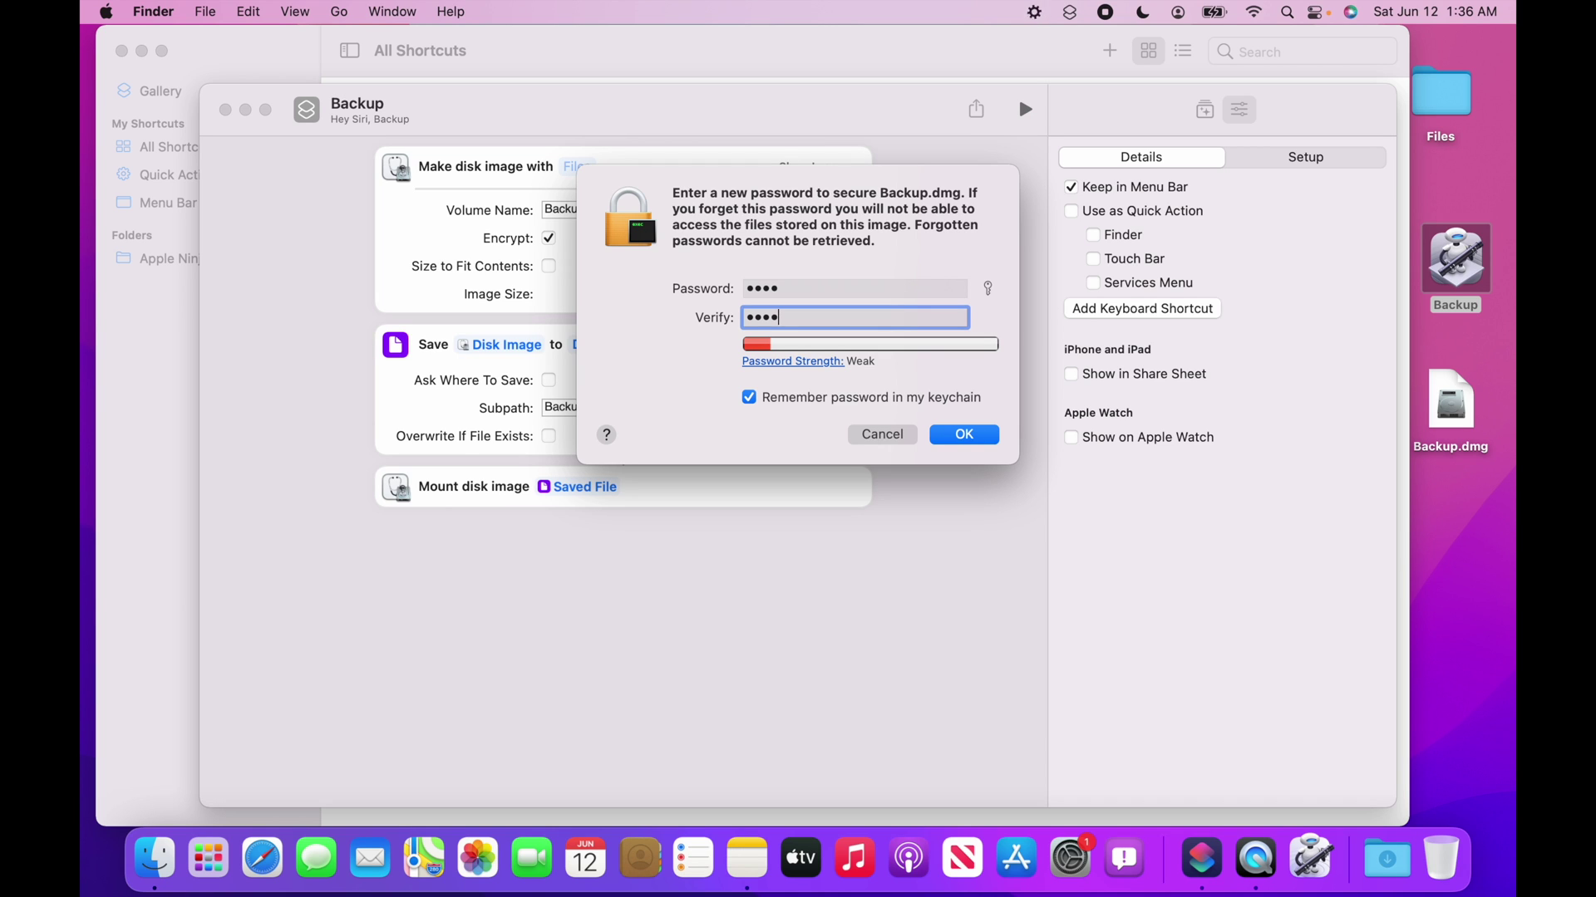
click(748, 398)
click(966, 437)
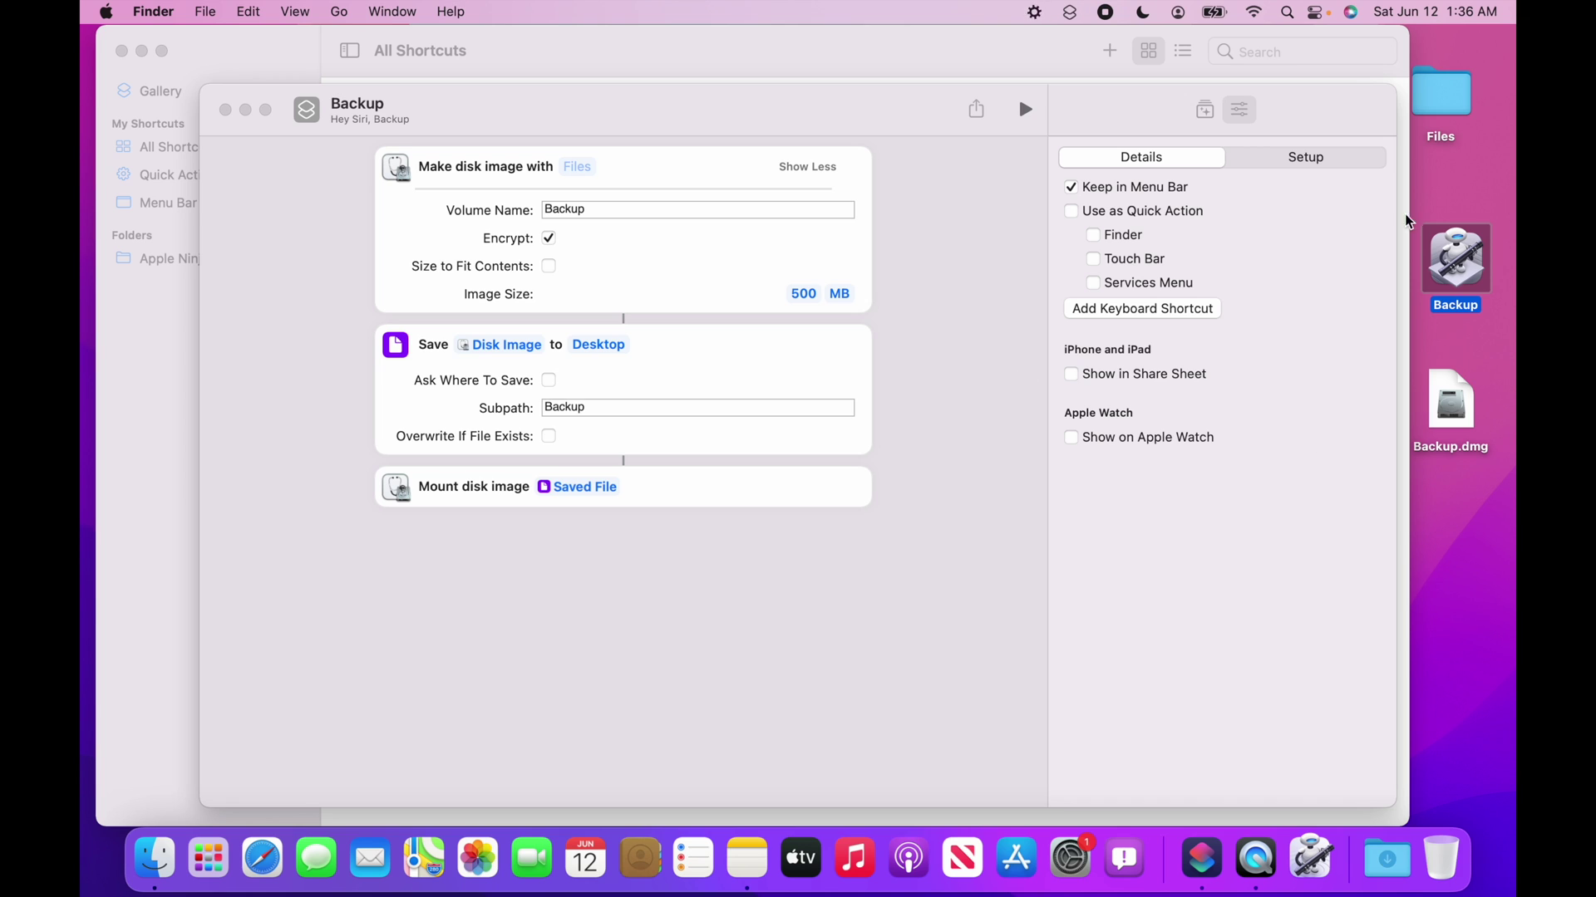
Unlock Backup.dmg with its password and open the empty mounted Backup volume.
double_click(1456, 405)
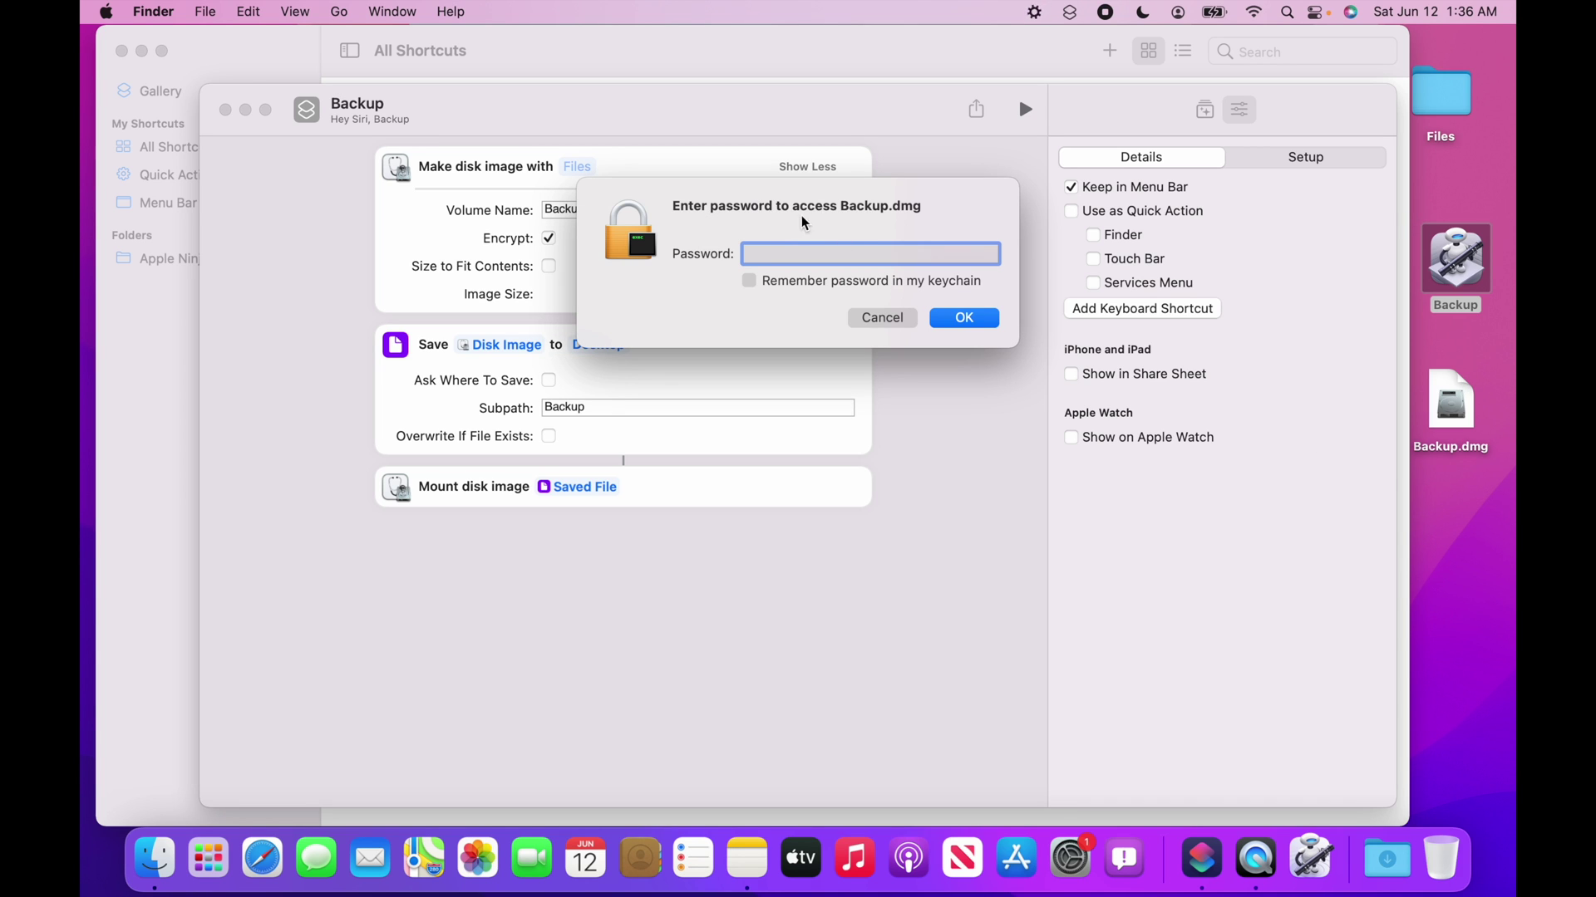
text(1234)
key(Return)
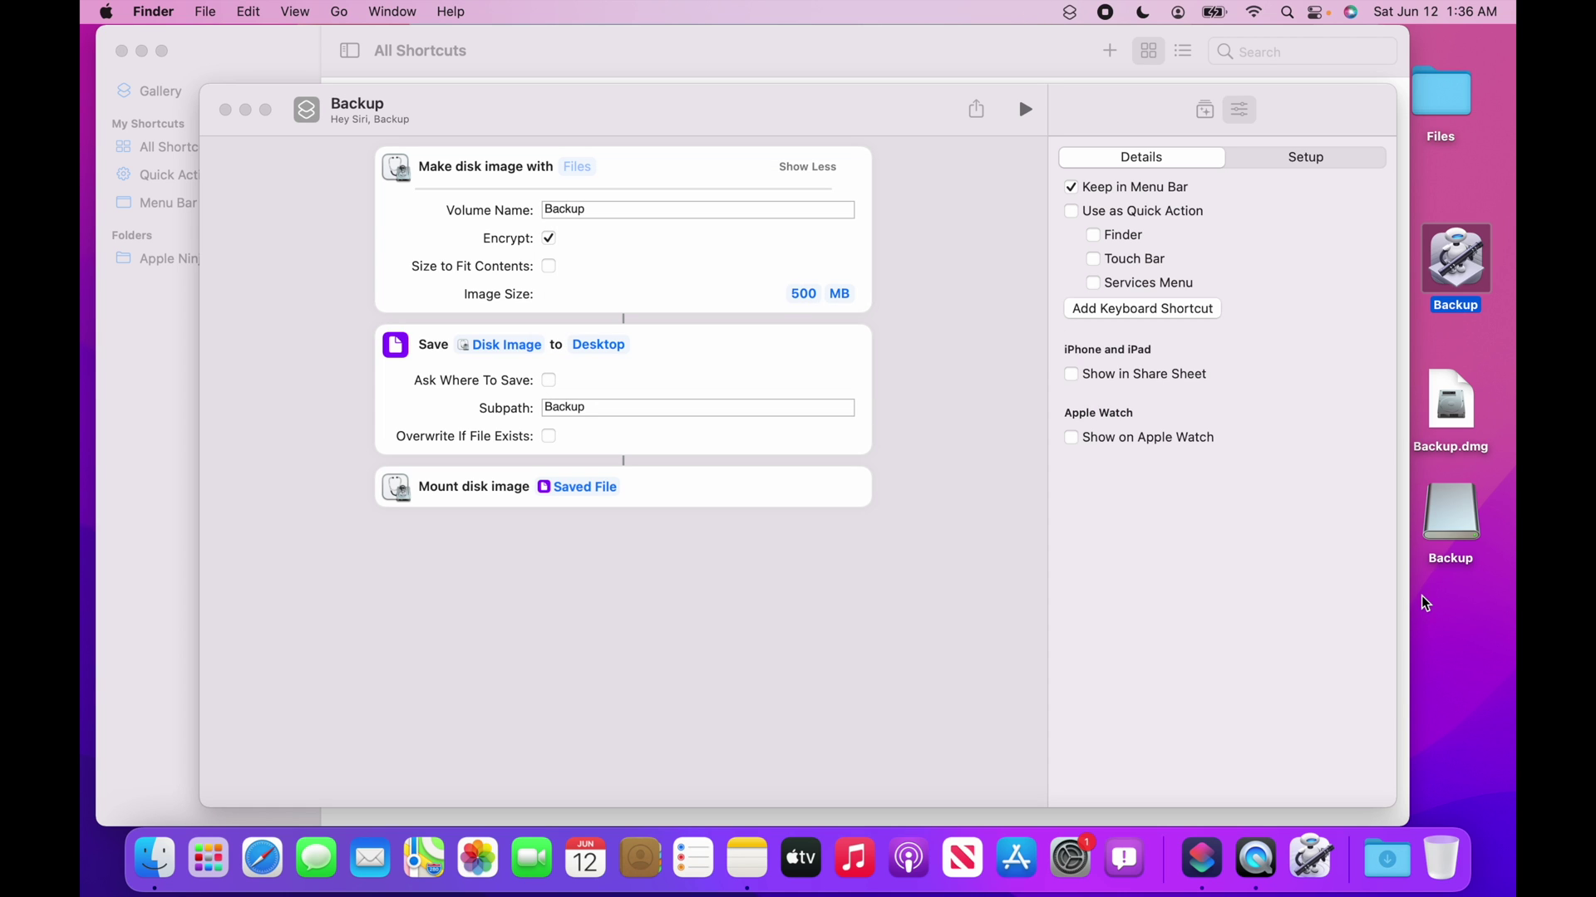
double_click(1454, 525)
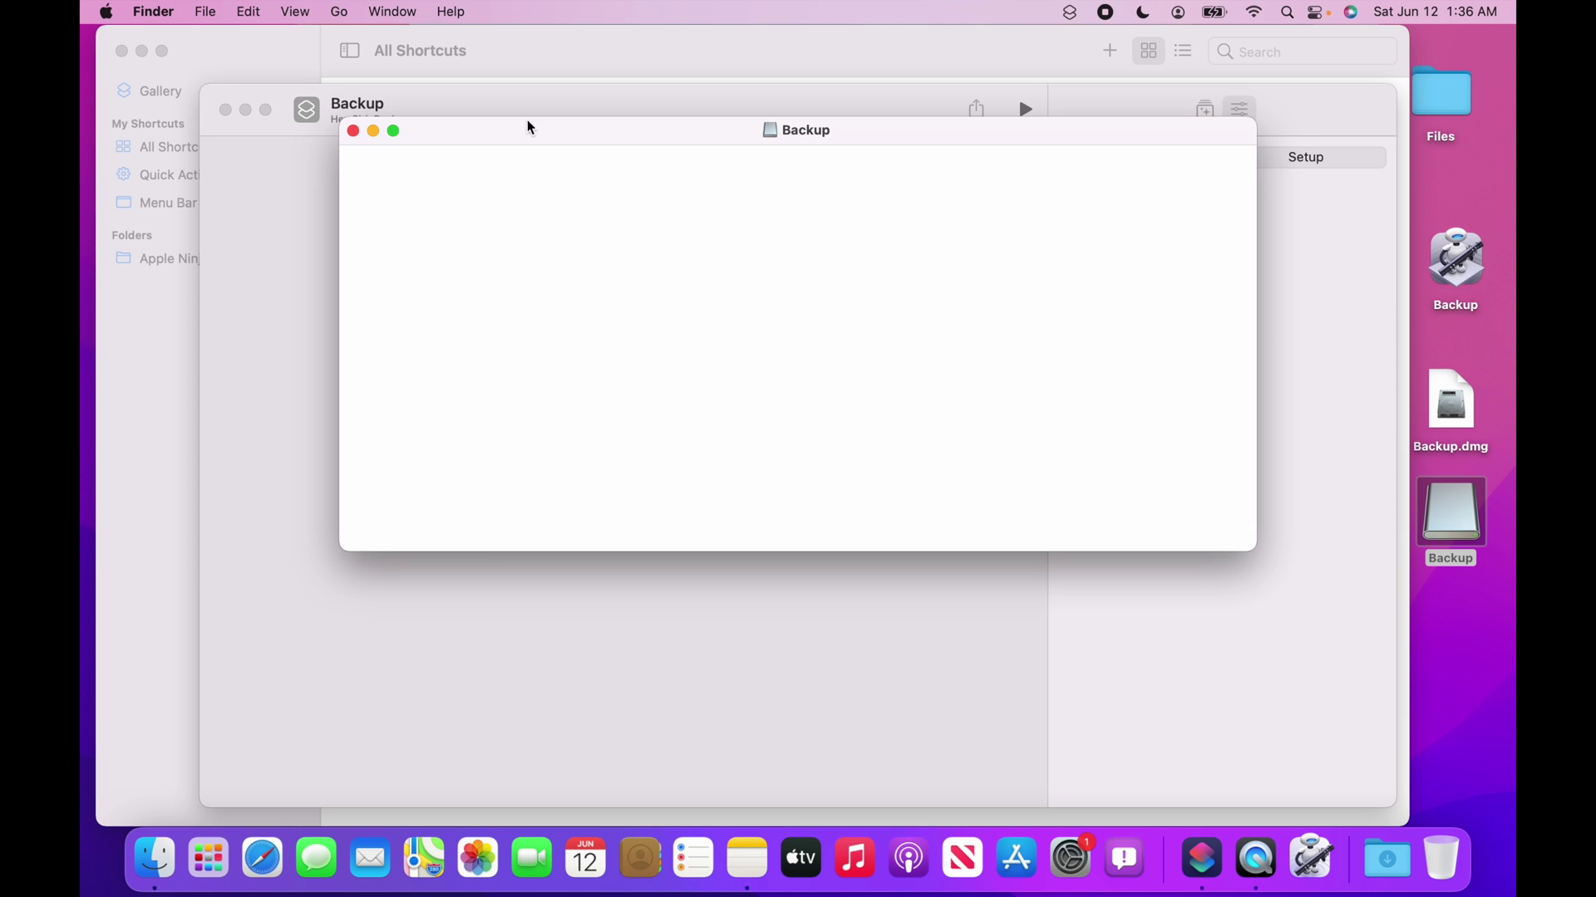
click(355, 133)
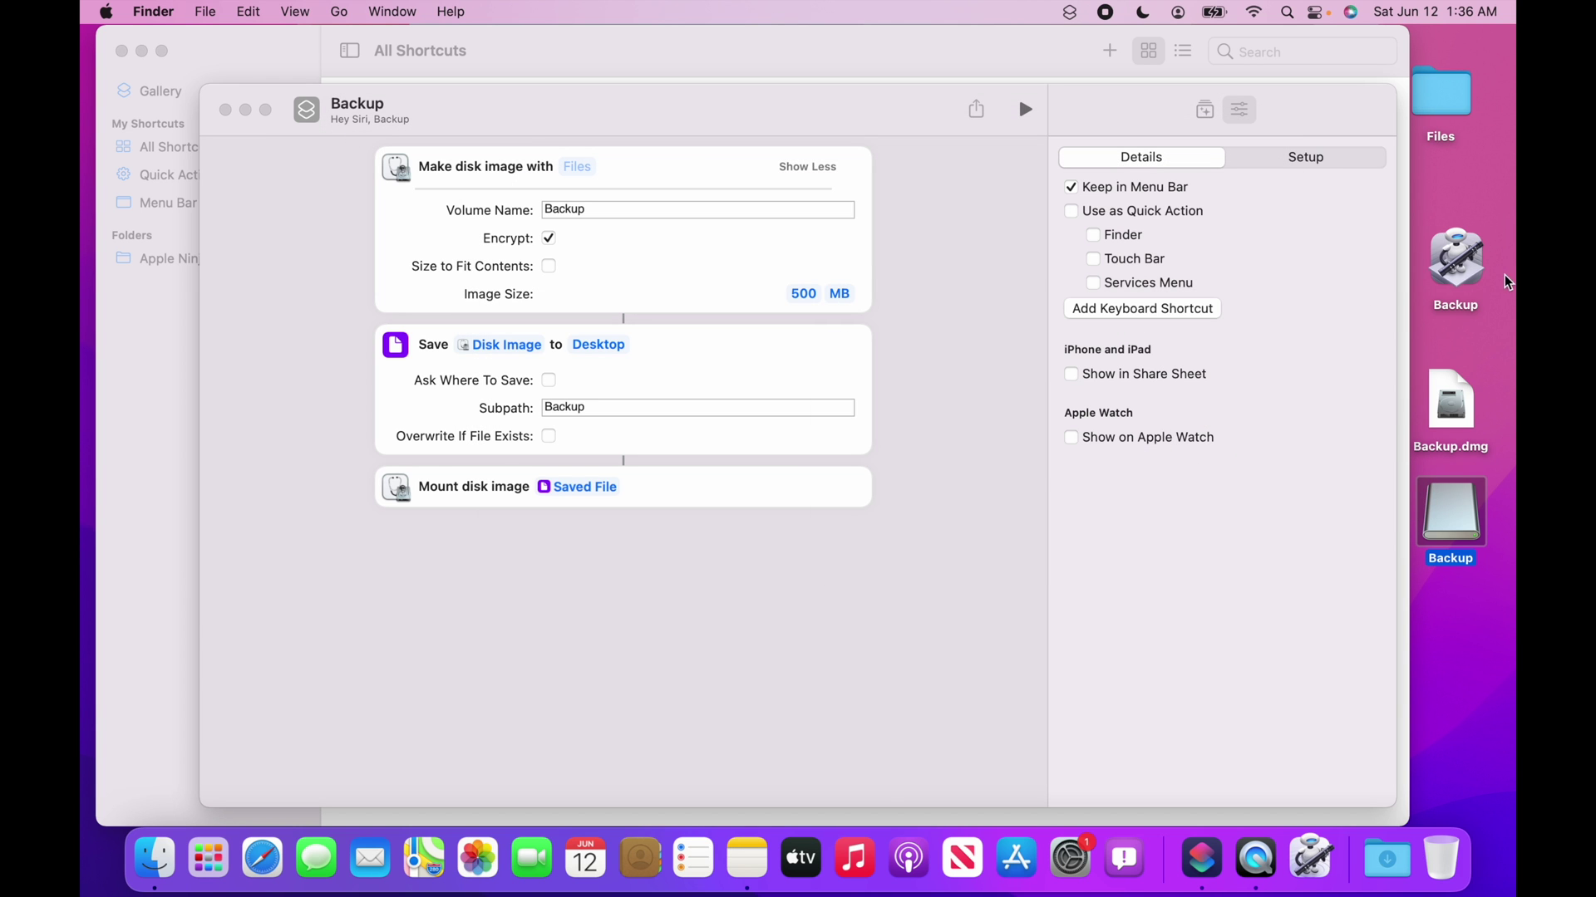
mouse_move(547, 134)
mouse_down()
mouse_move(530, 155)
mouse_move(560, 132)
mouse_up()
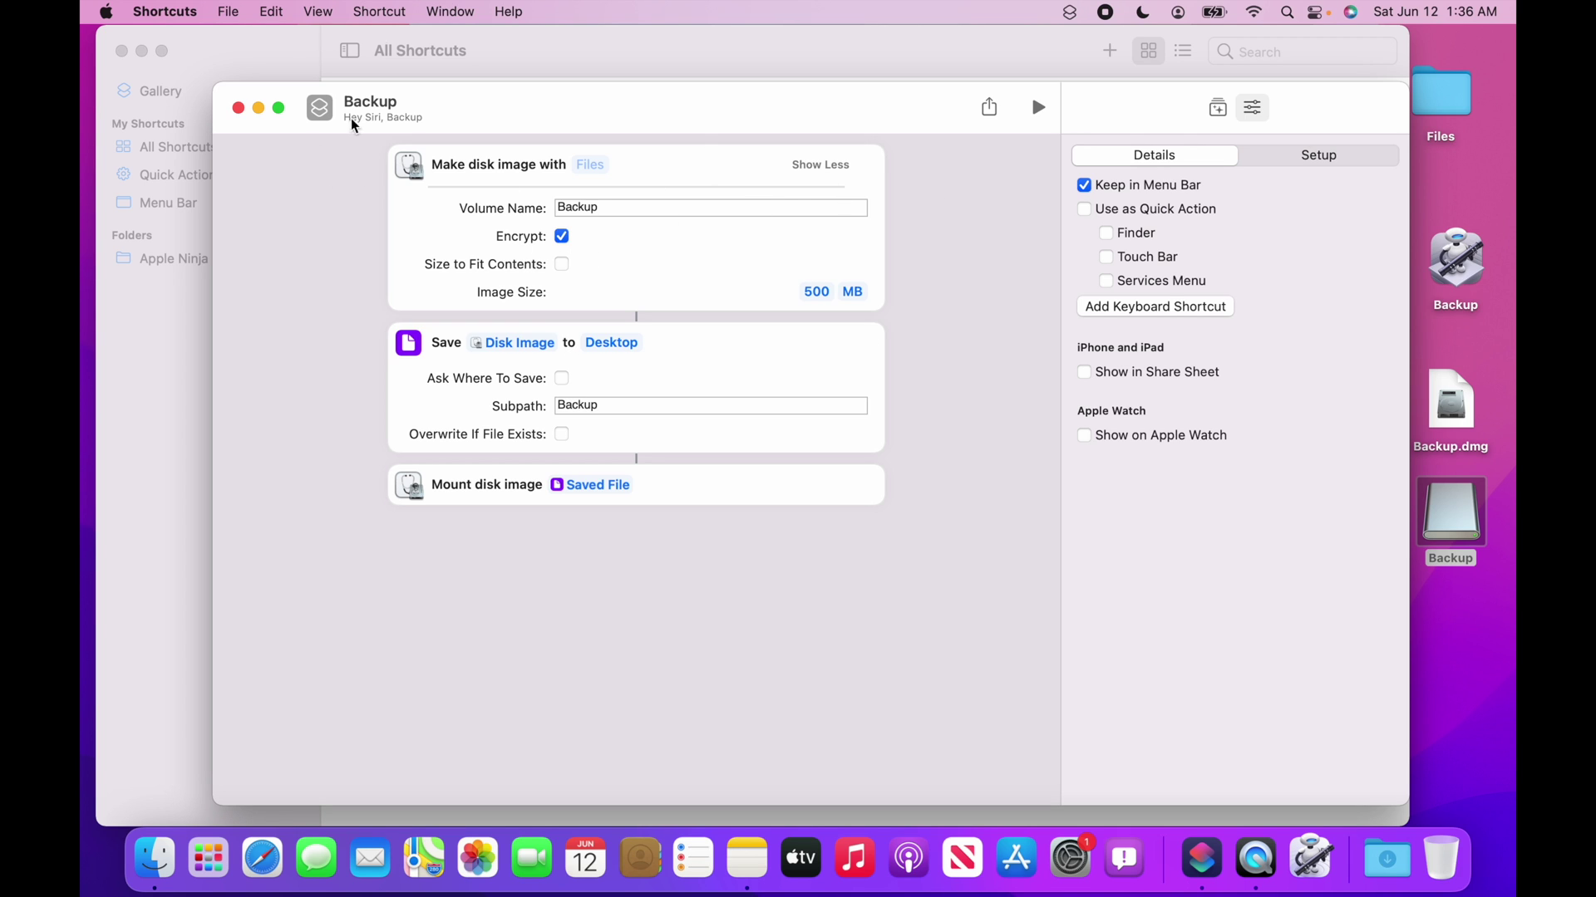
click(347, 93)
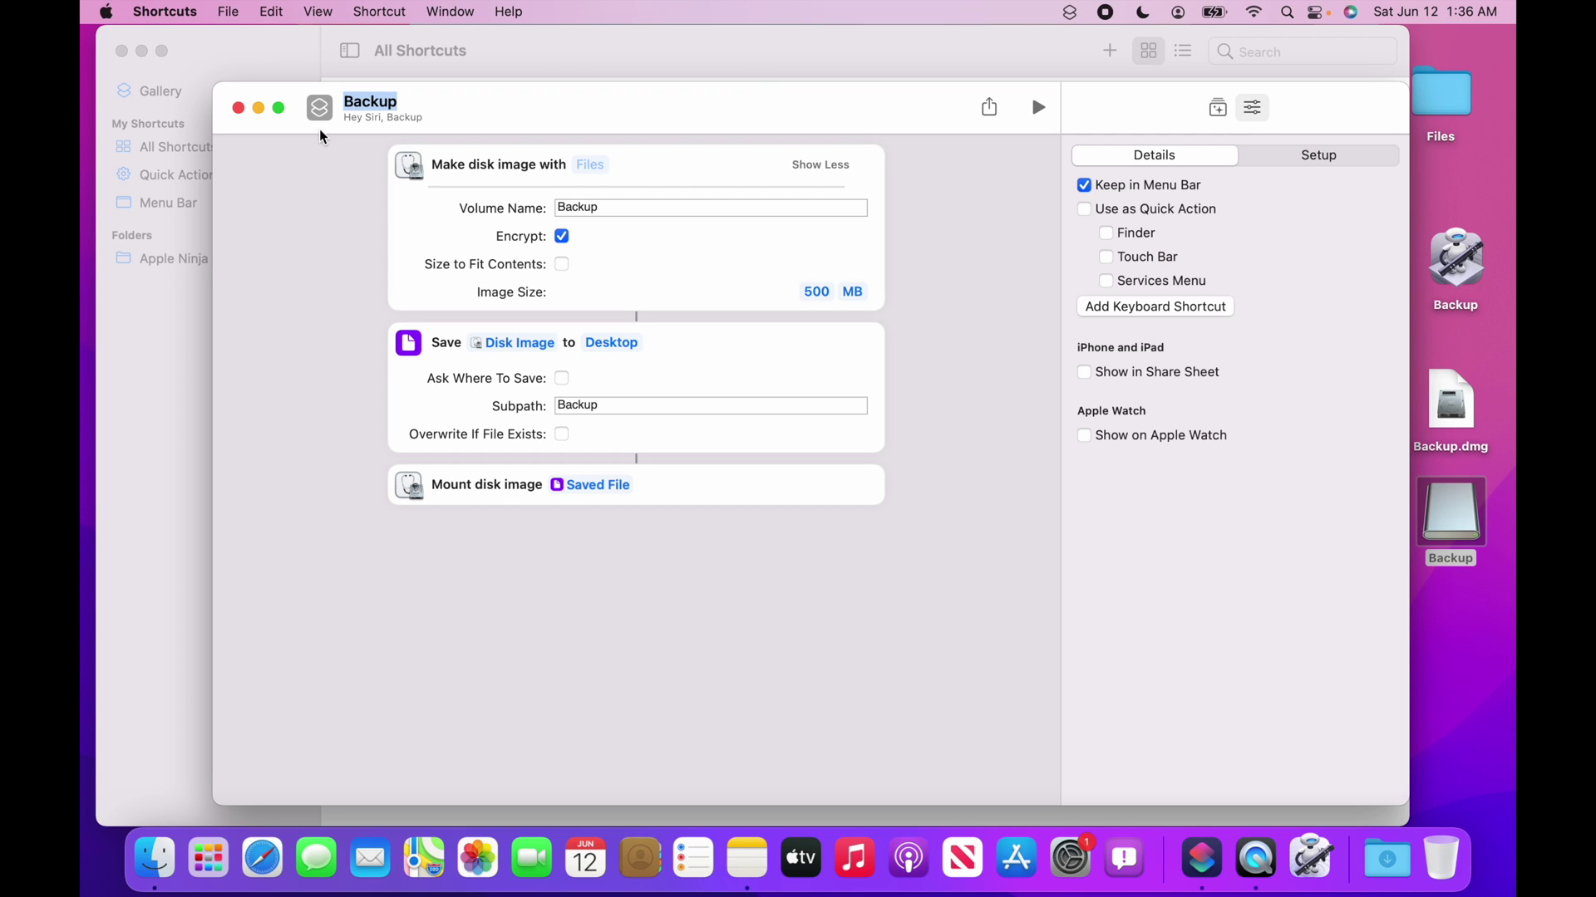
click(1202, 875)
click(238, 108)
Browse down through the shortcuts Gallery.
click(162, 92)
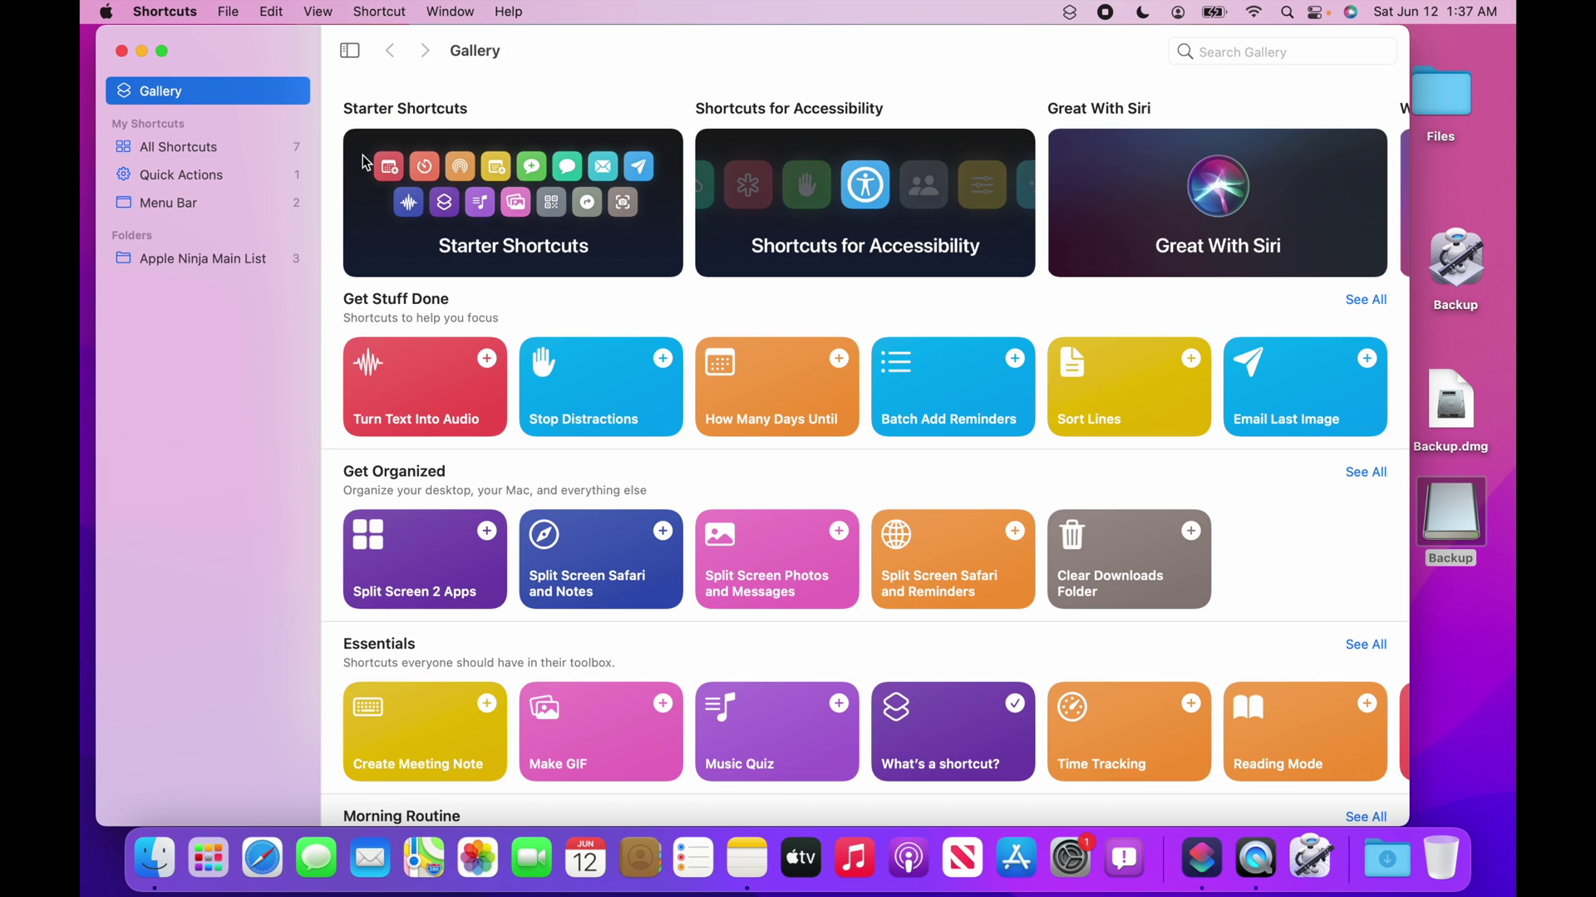
scroll(911, 316, down, 10)
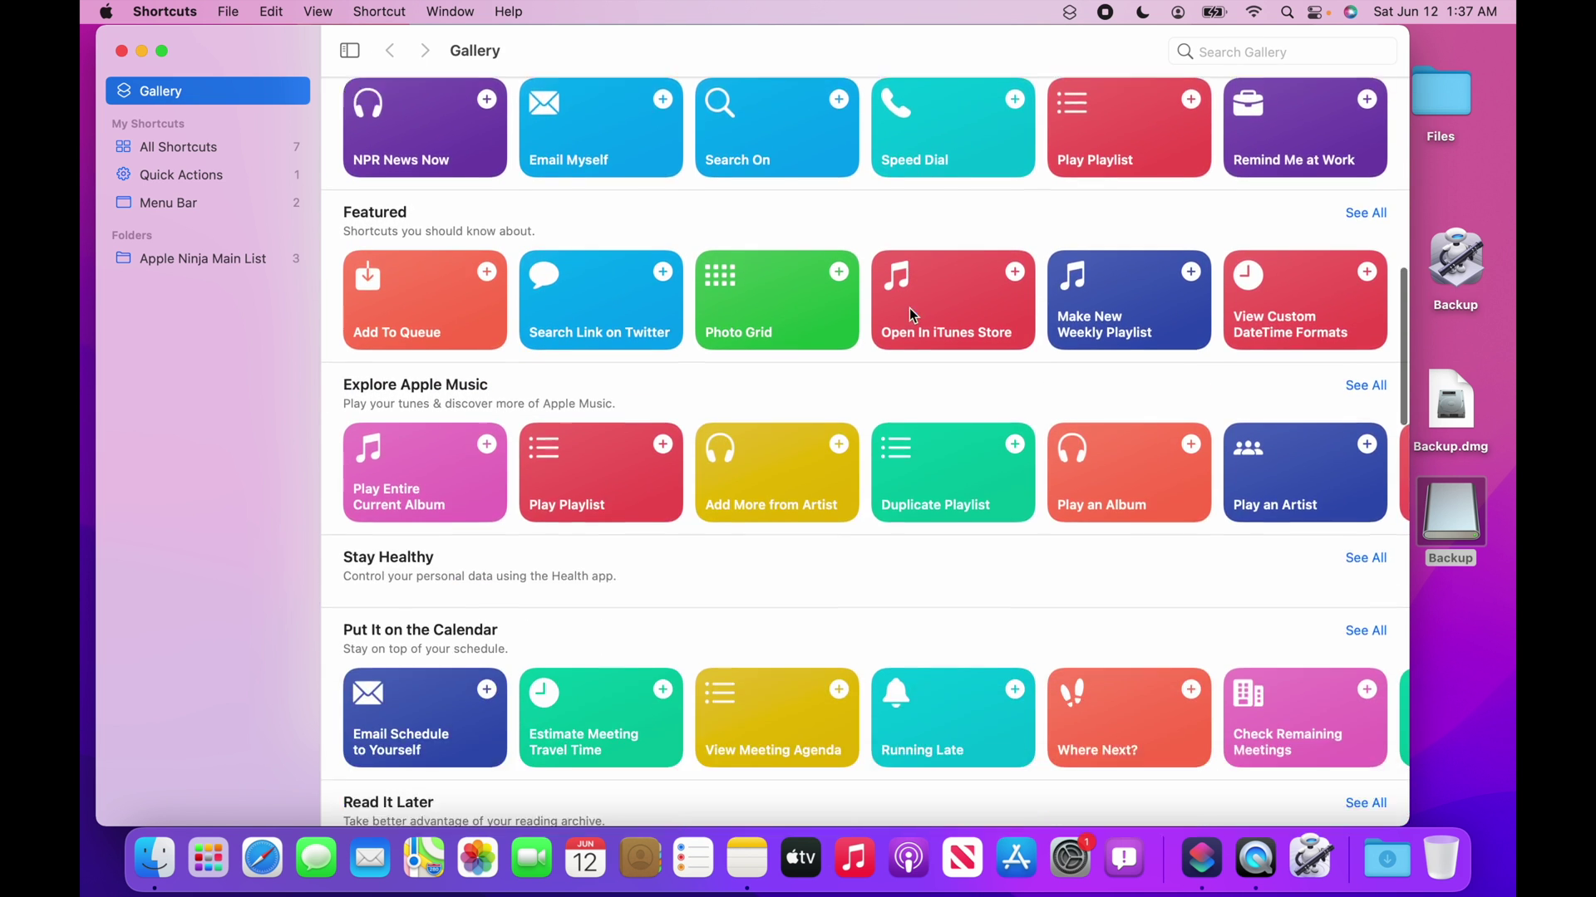
scroll(911, 314, down, 3)
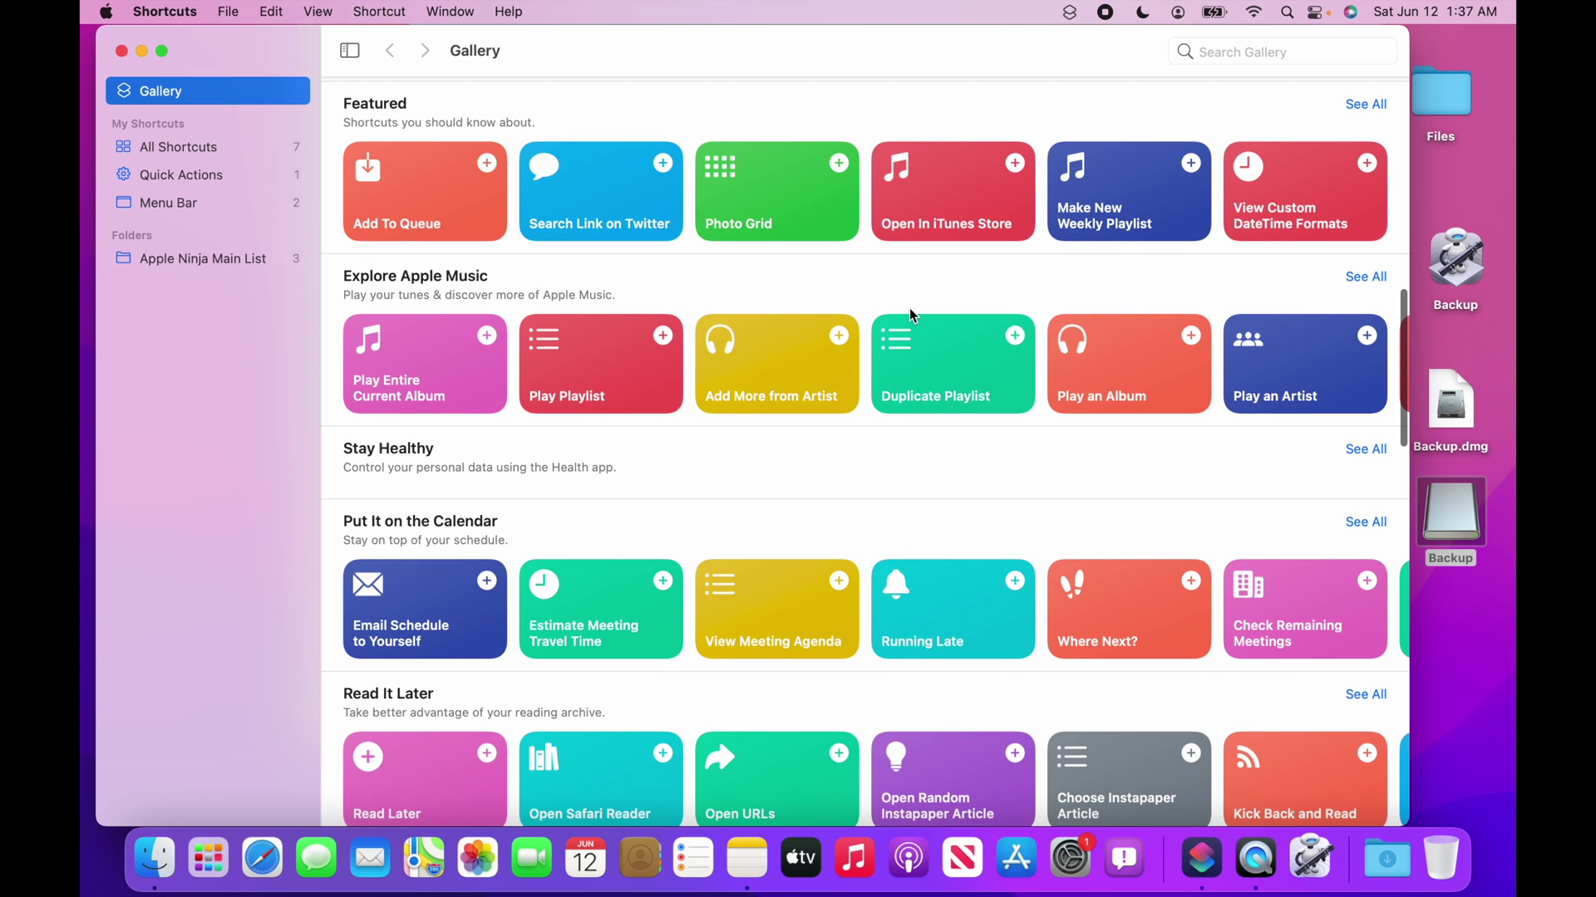
scroll(911, 314, down, 5)
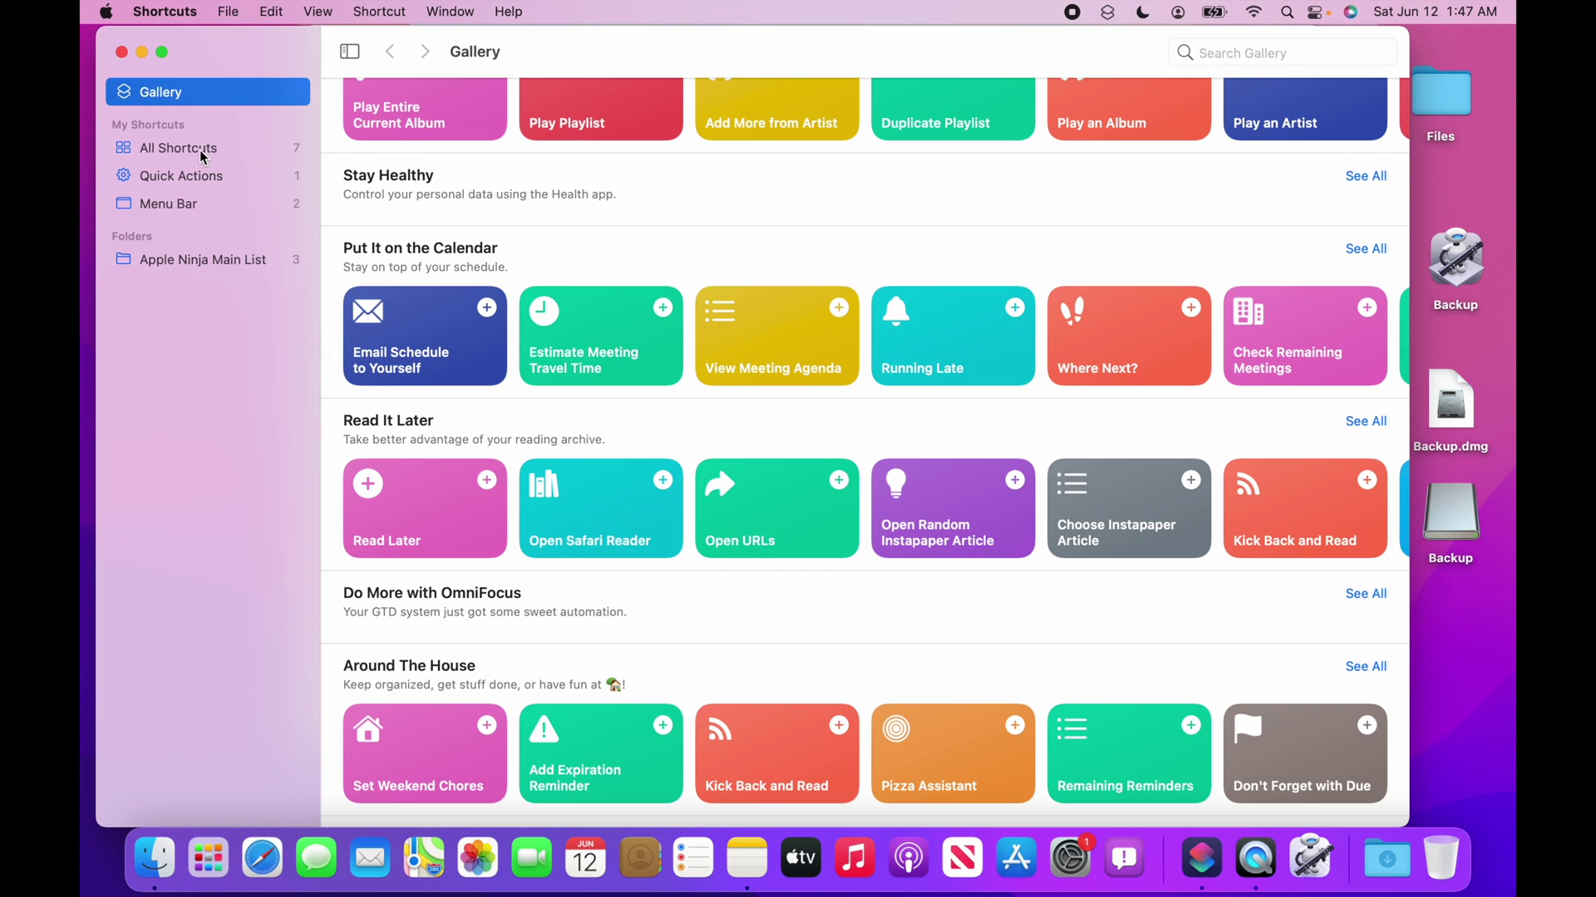
Switch to All Shortcuts, glance at the File menu, and start a new empty shortcut.
click(204, 154)
mouse_move(821, 118)
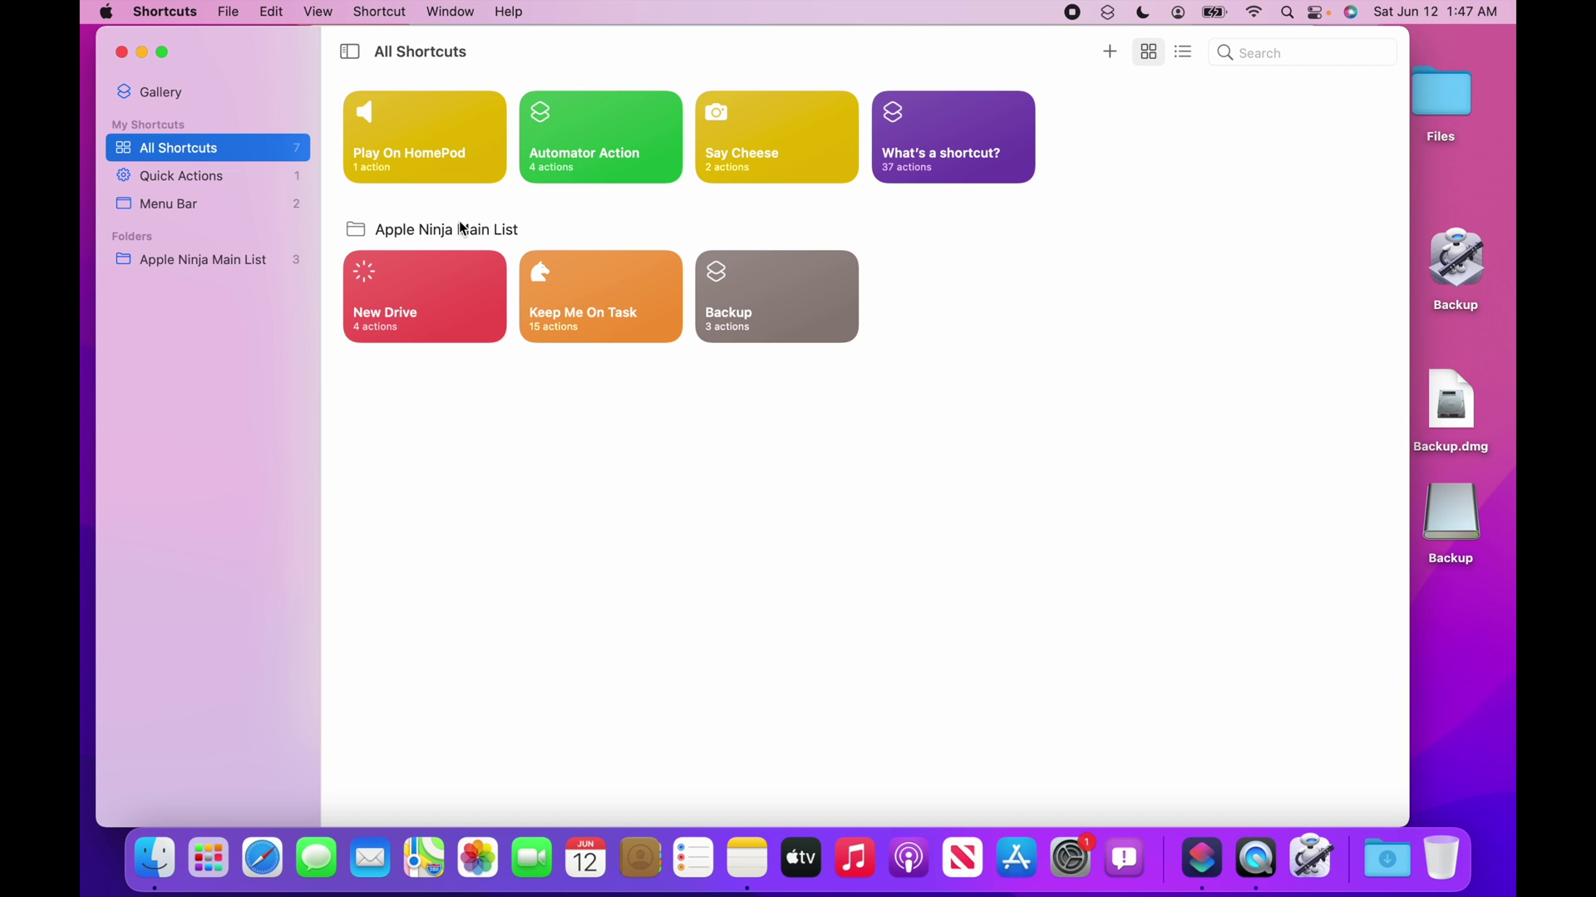
click(228, 11)
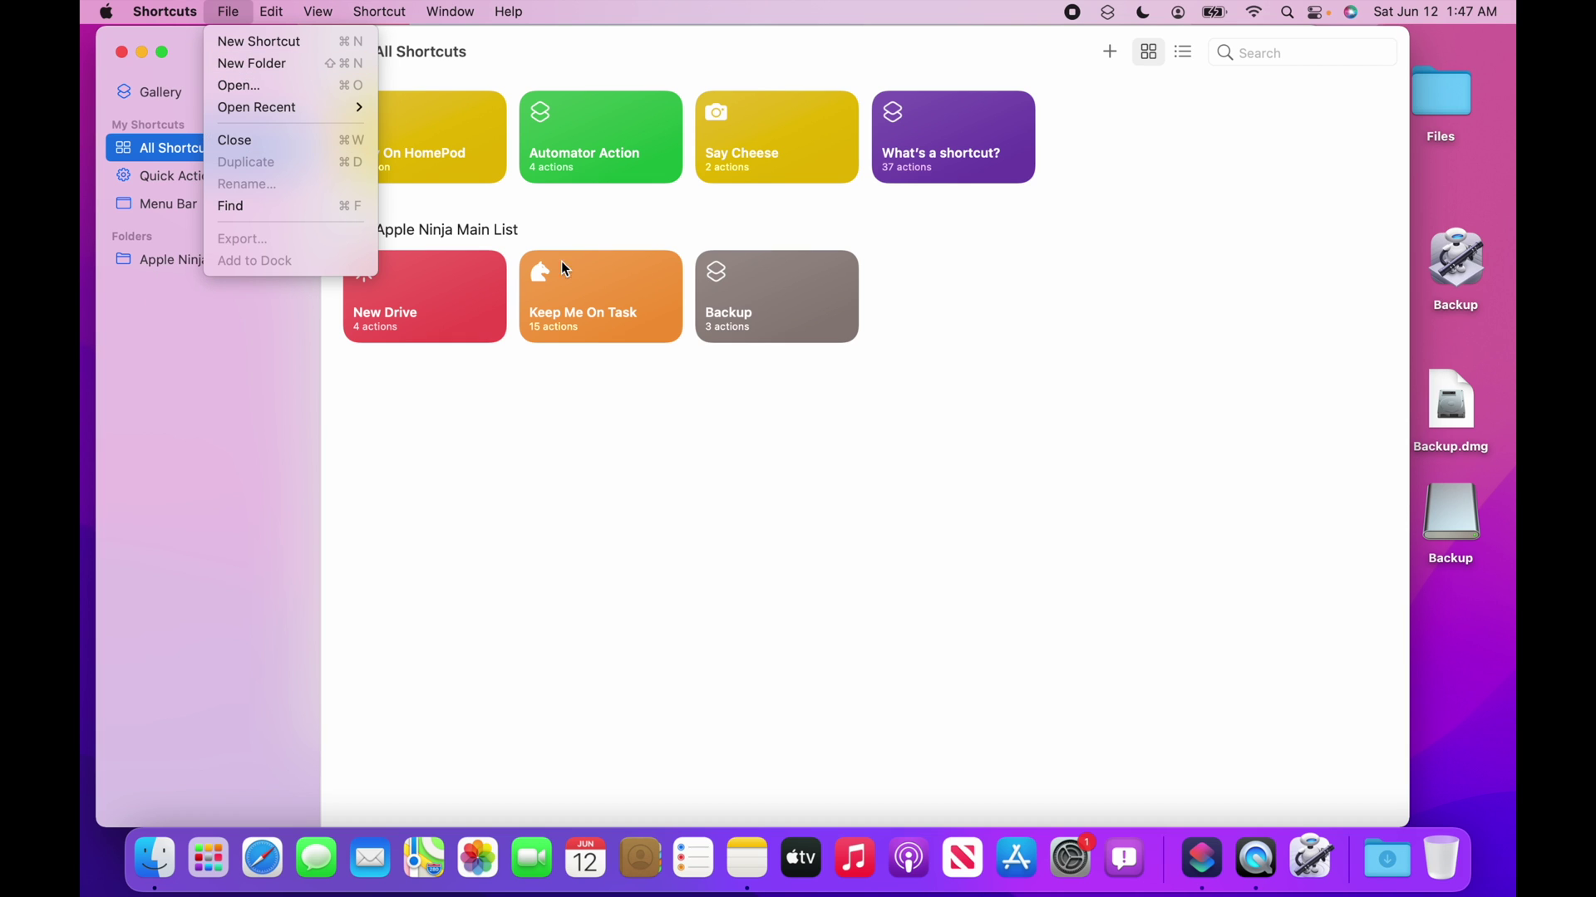
click(556, 212)
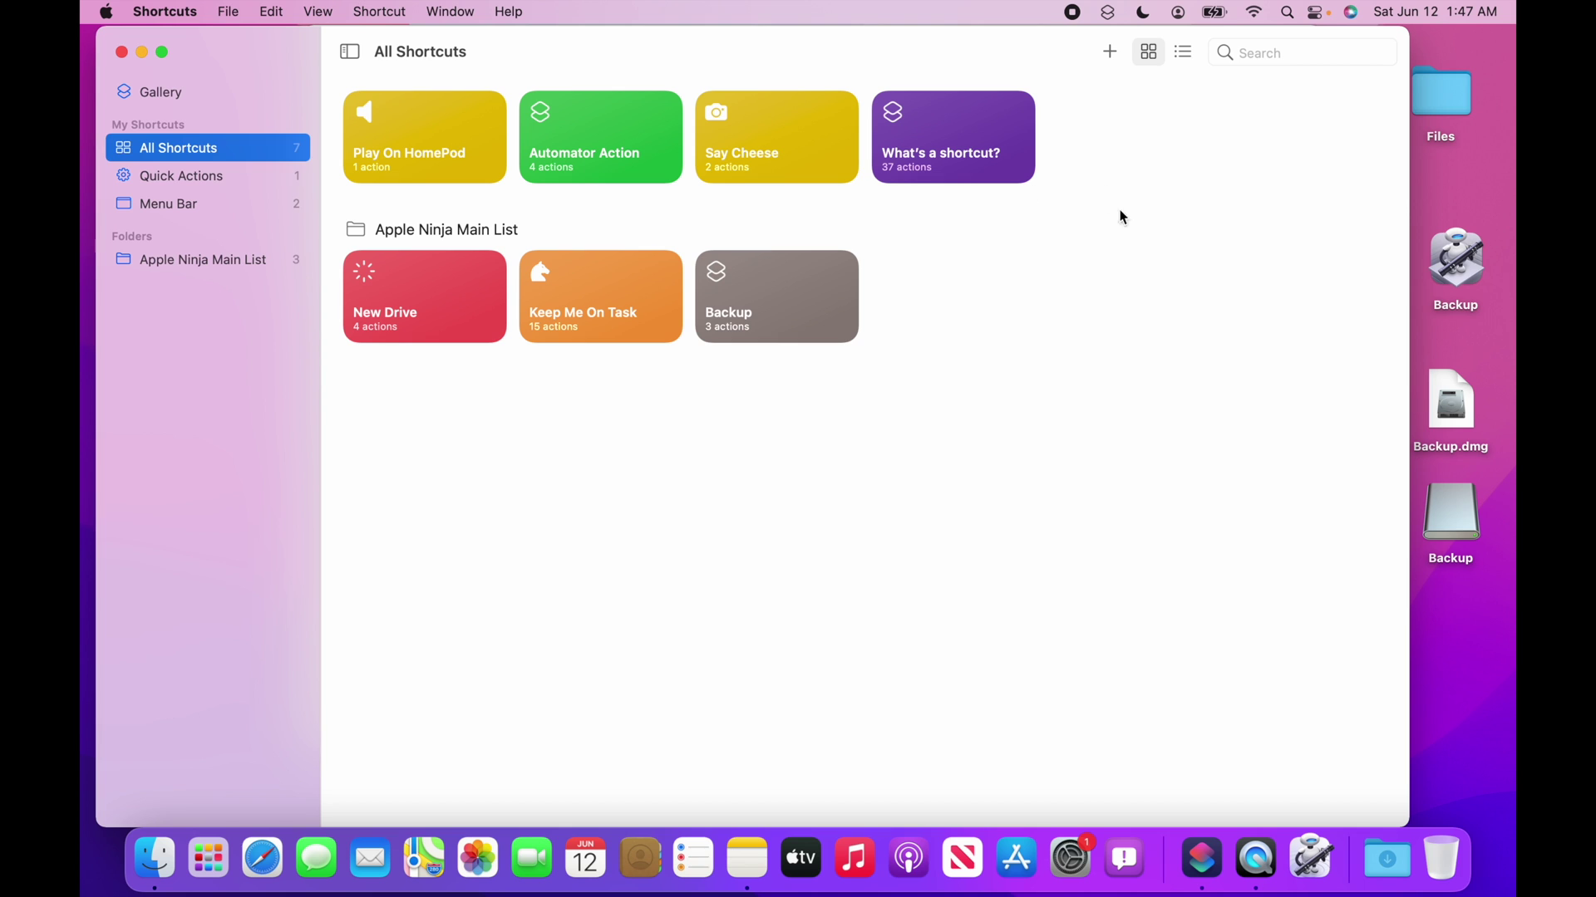
click(1110, 241)
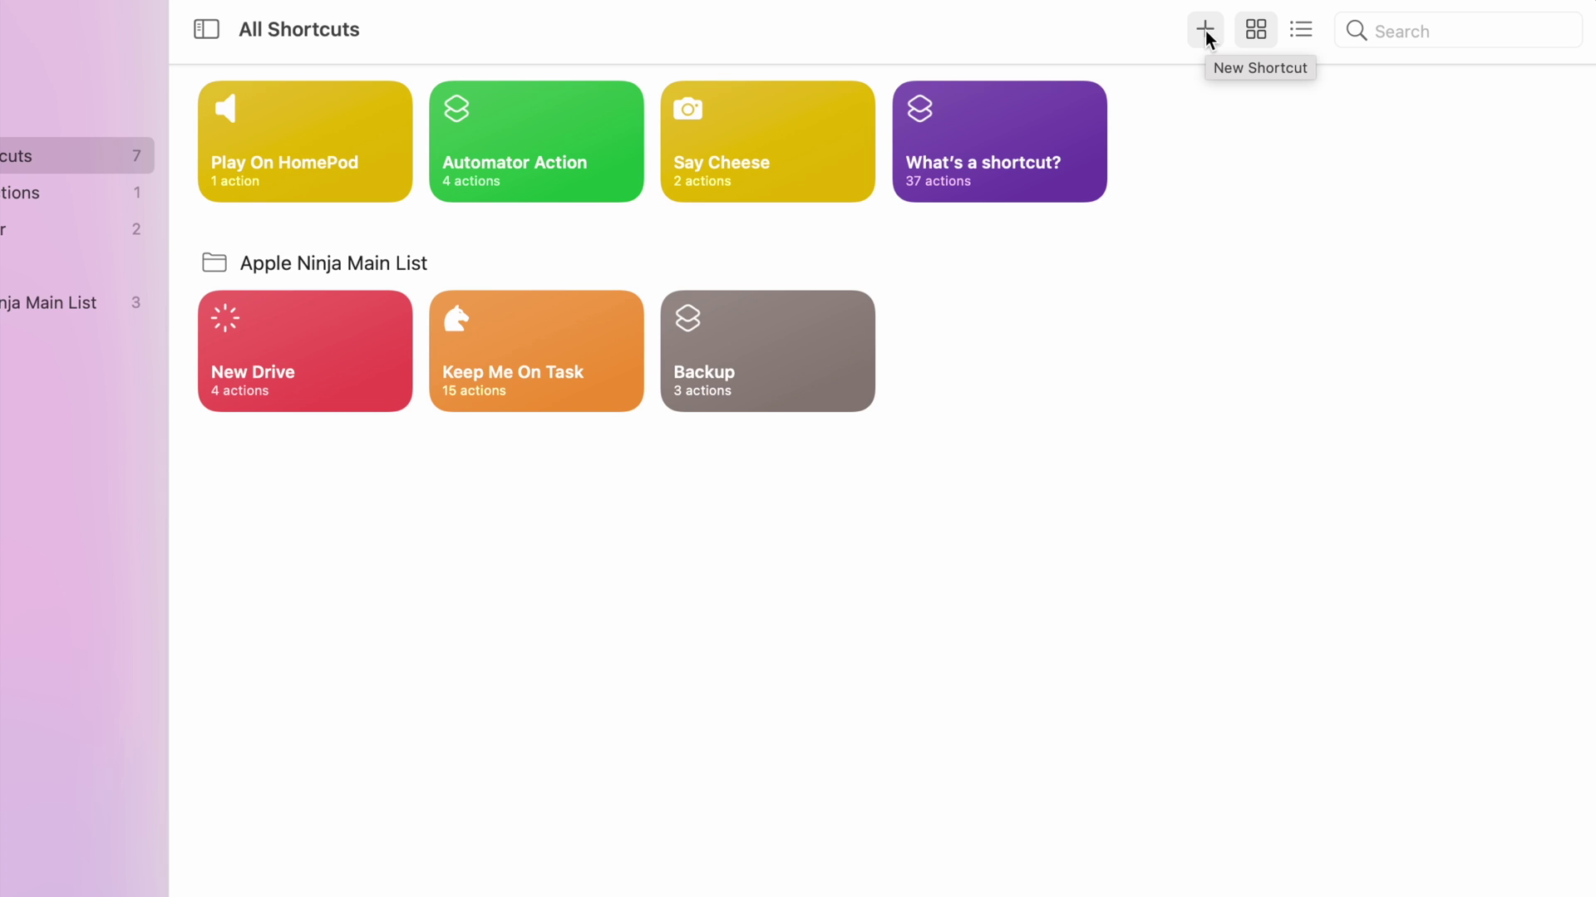
click(1112, 55)
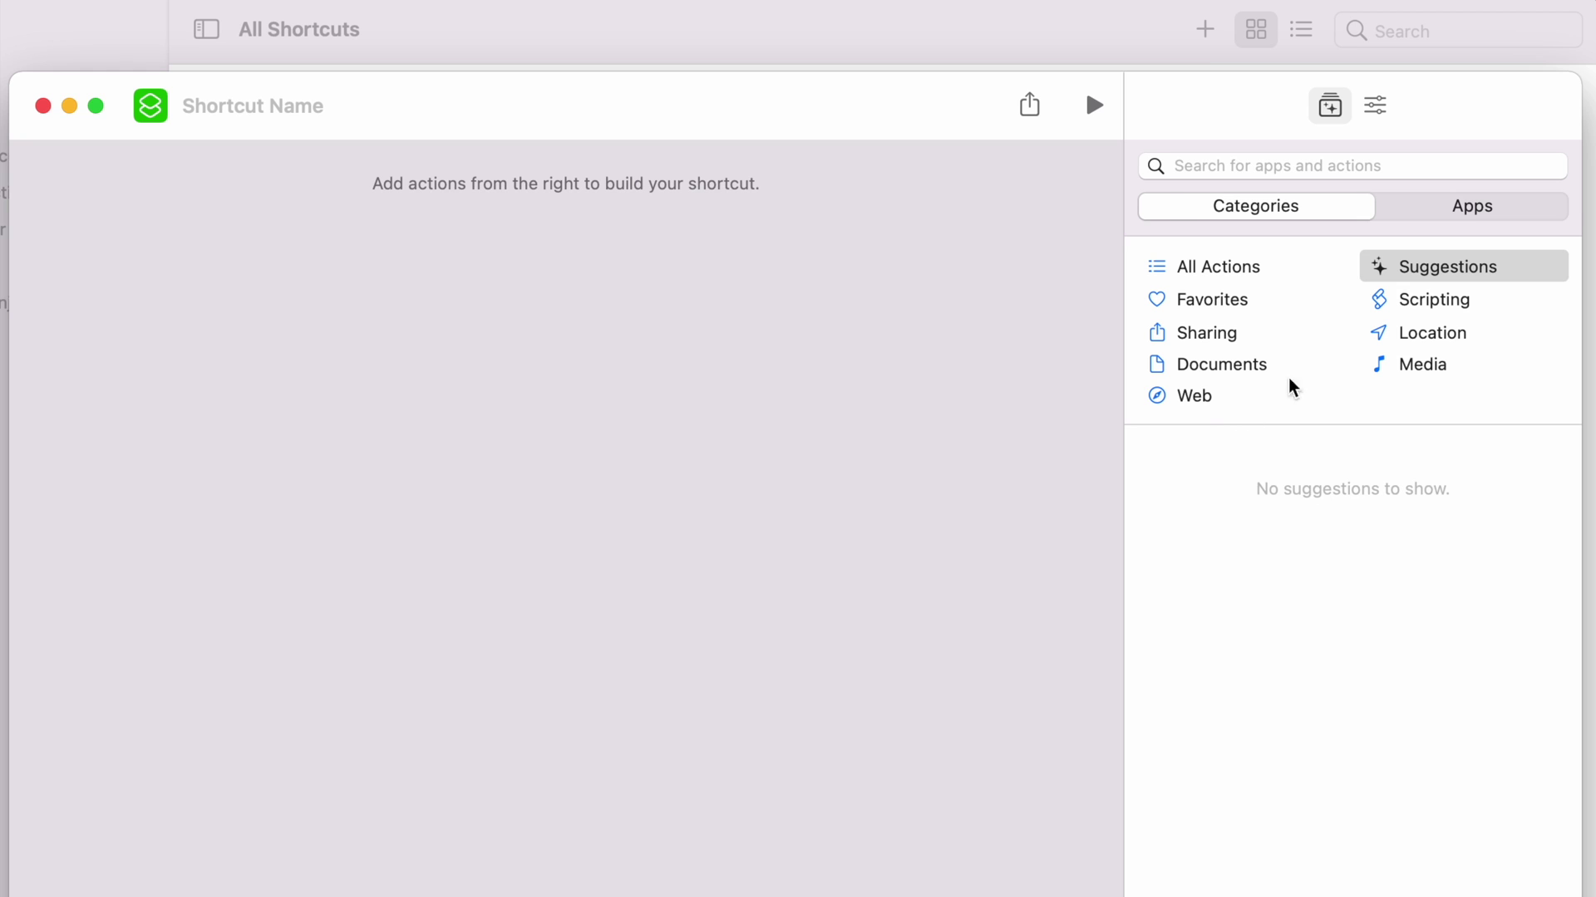
Add a Scripting 'Split Screen Apps' action splitting Activity Monitor and Console.
click(1390, 307)
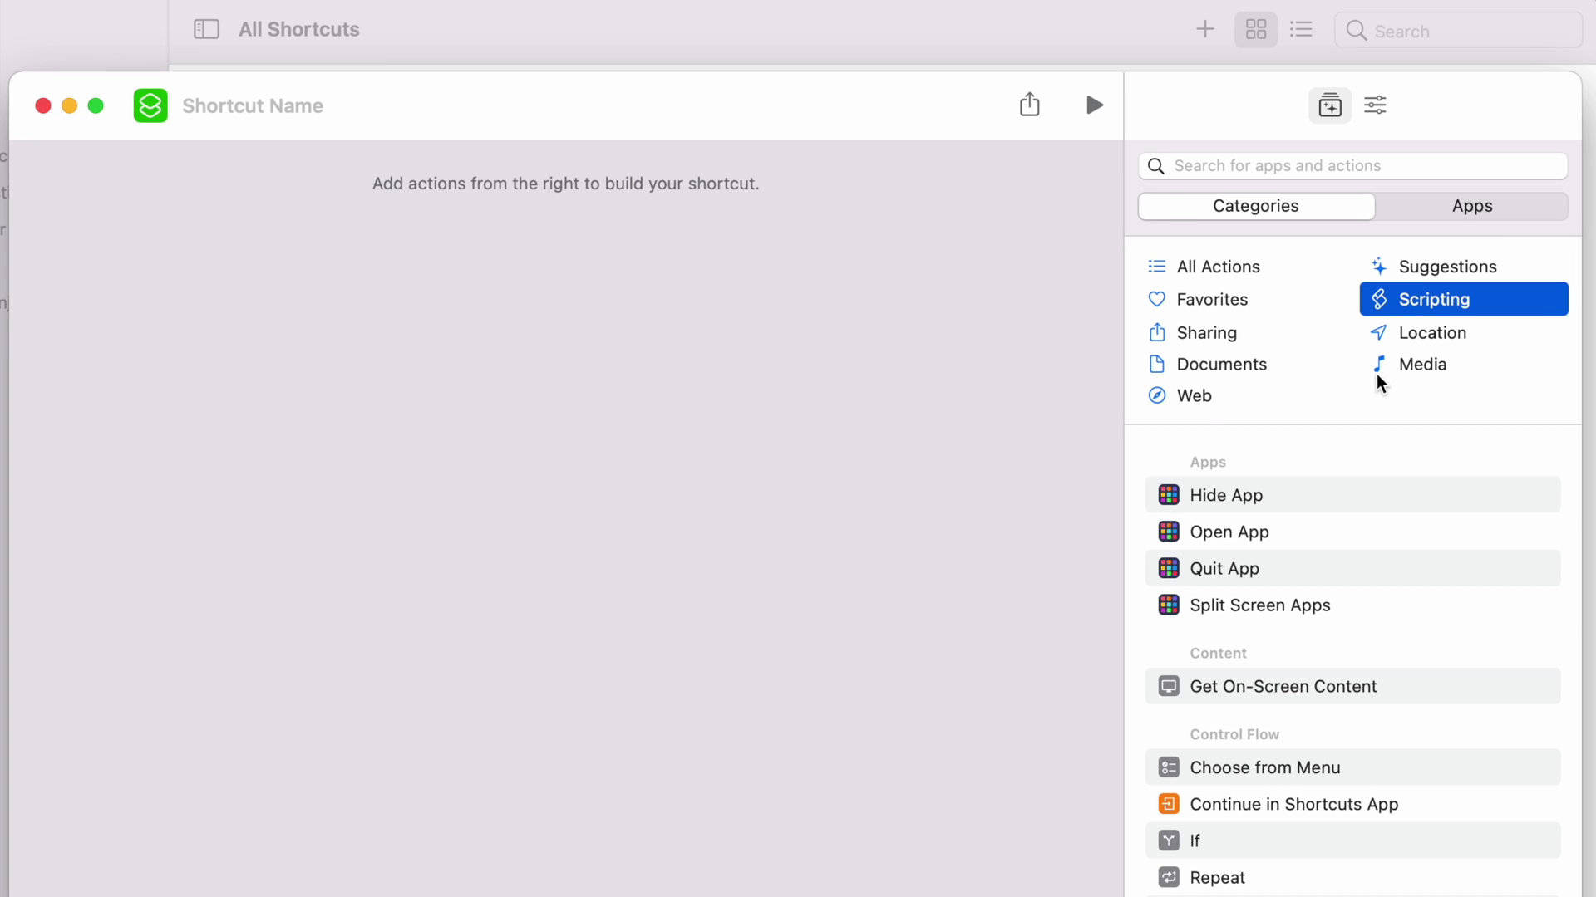
double_click(1256, 607)
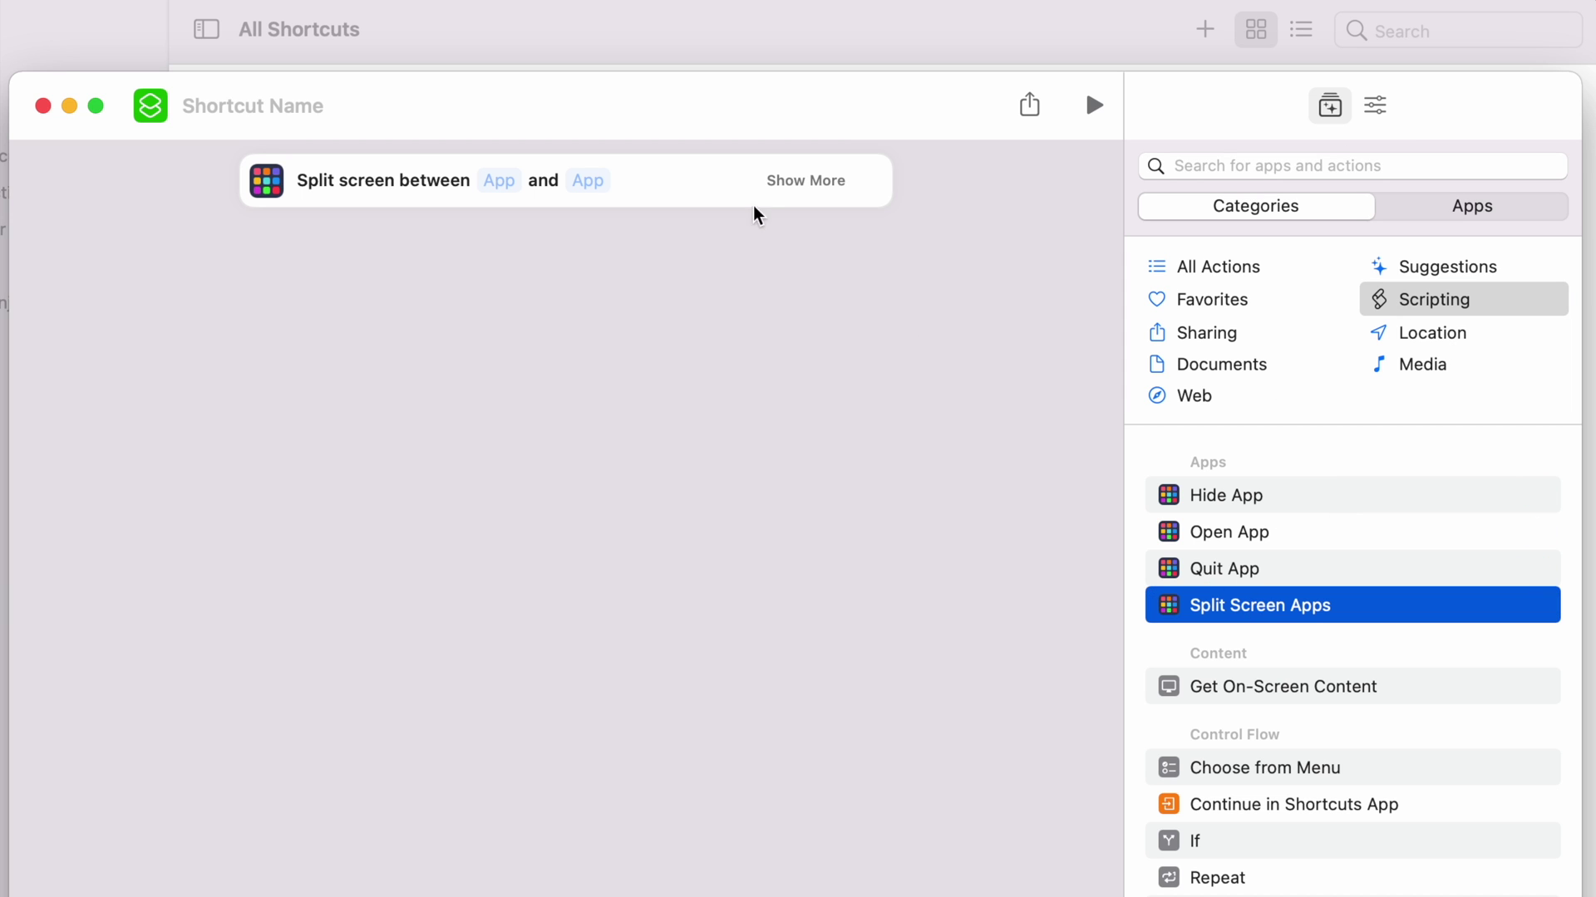
click(501, 182)
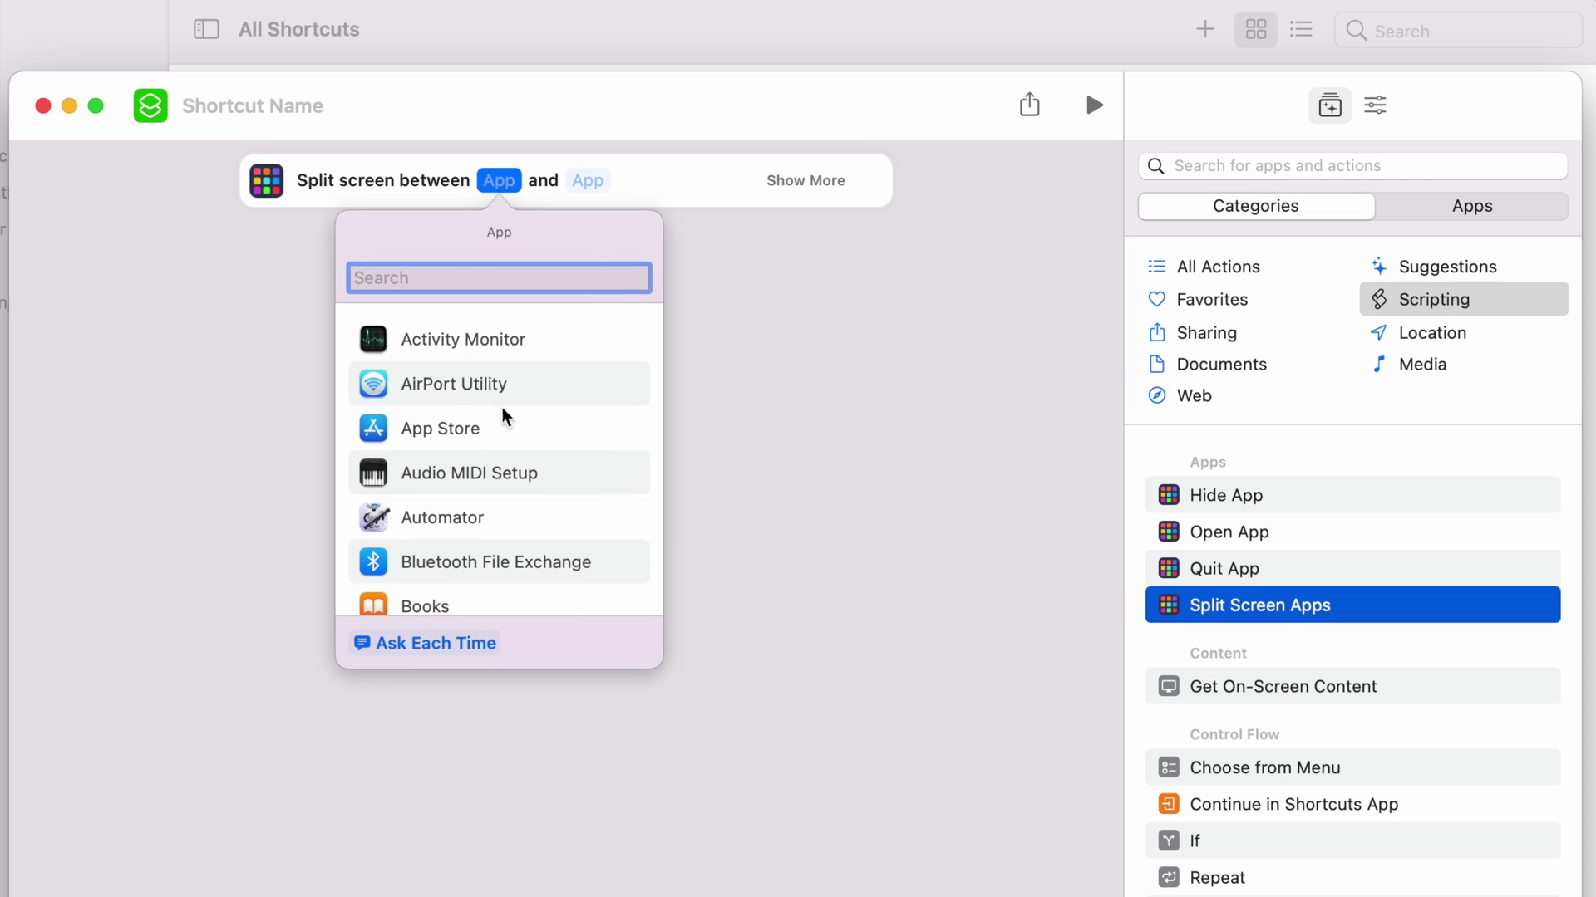
click(476, 340)
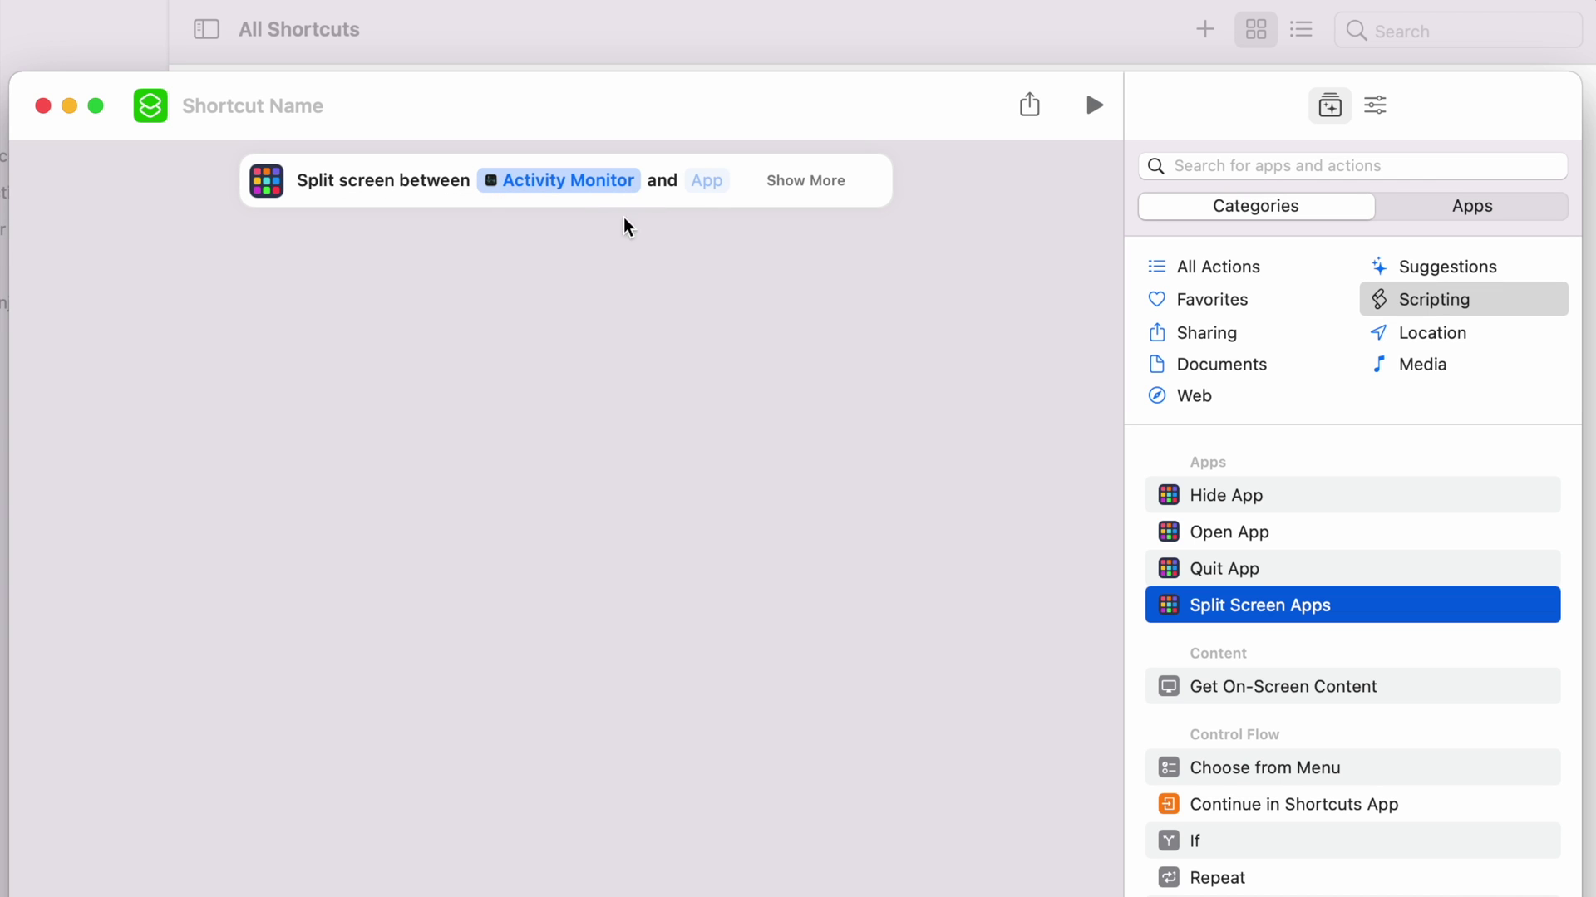
click(701, 183)
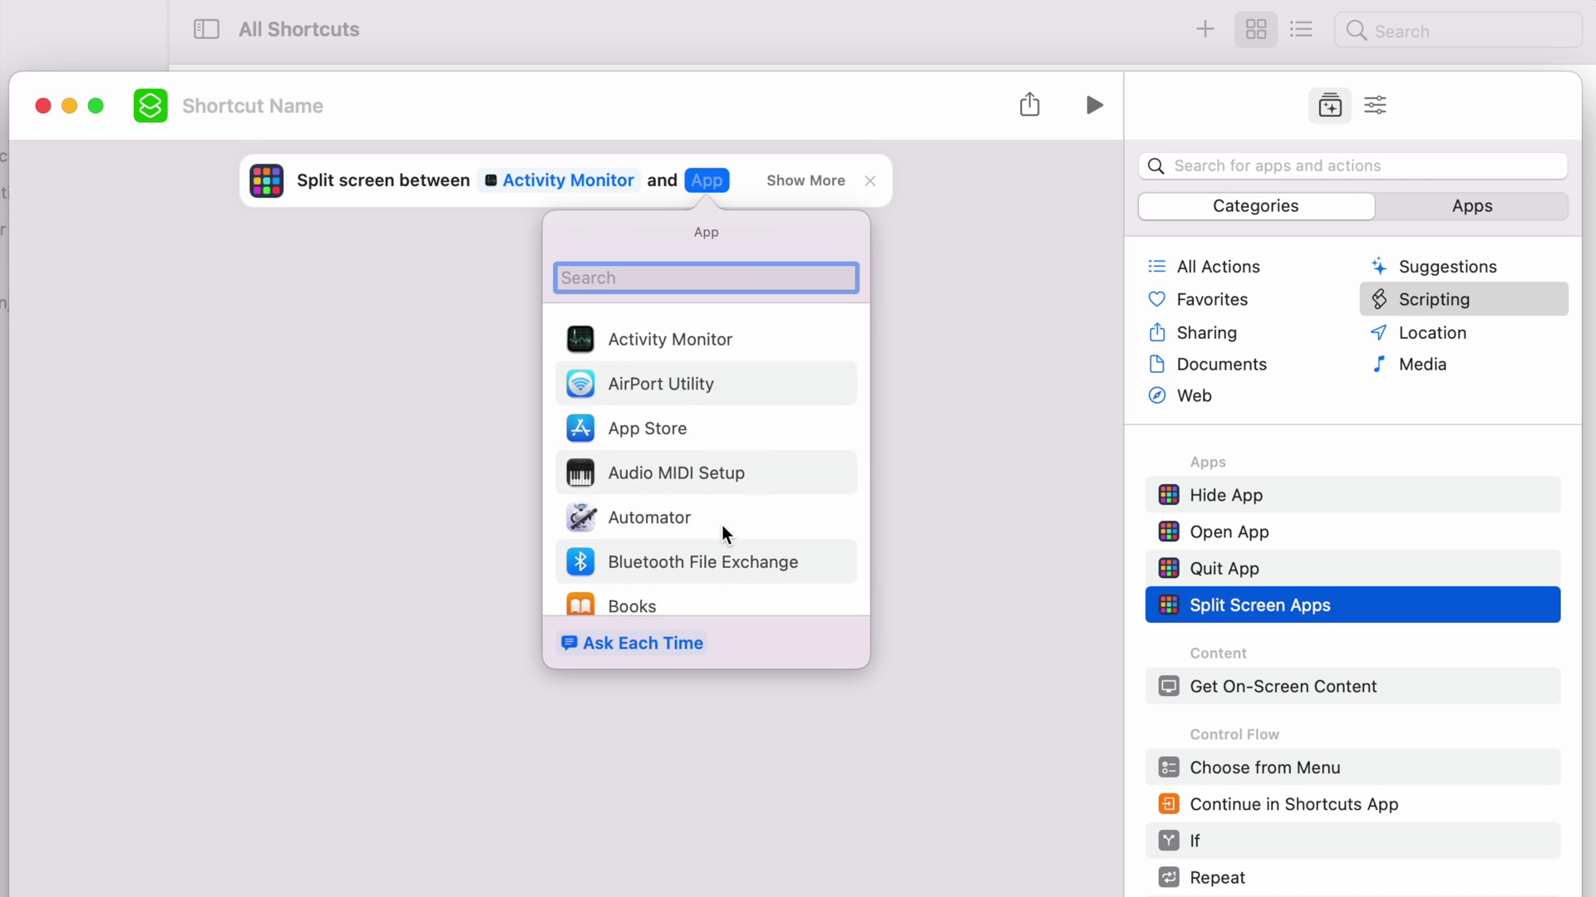
scroll(723, 532, down, 5)
scroll(718, 523, down, 2)
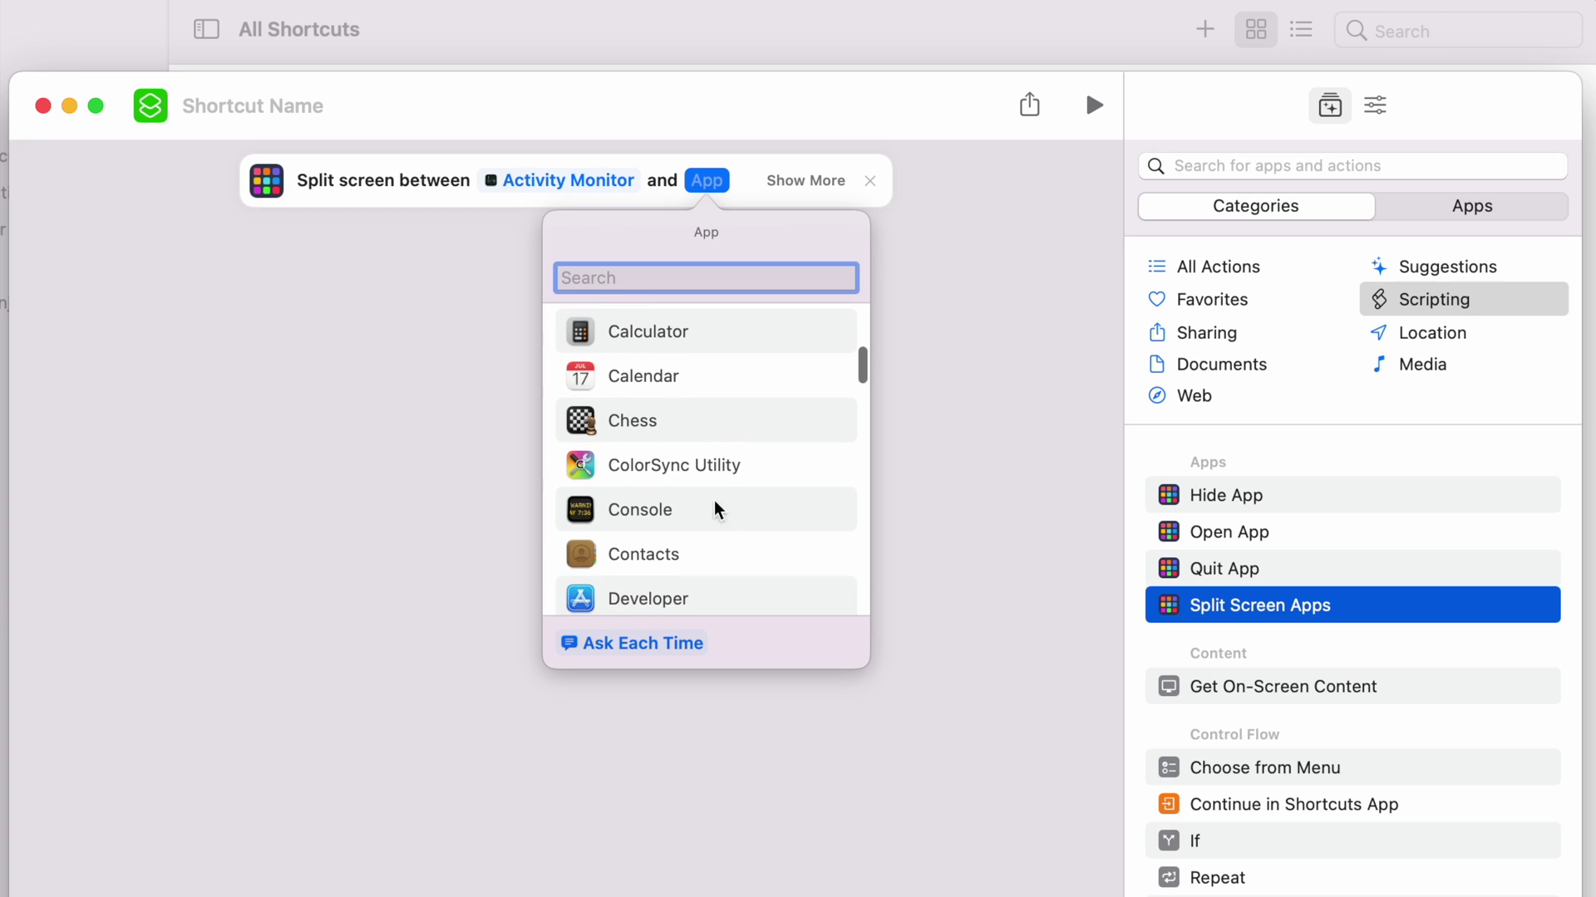
click(632, 510)
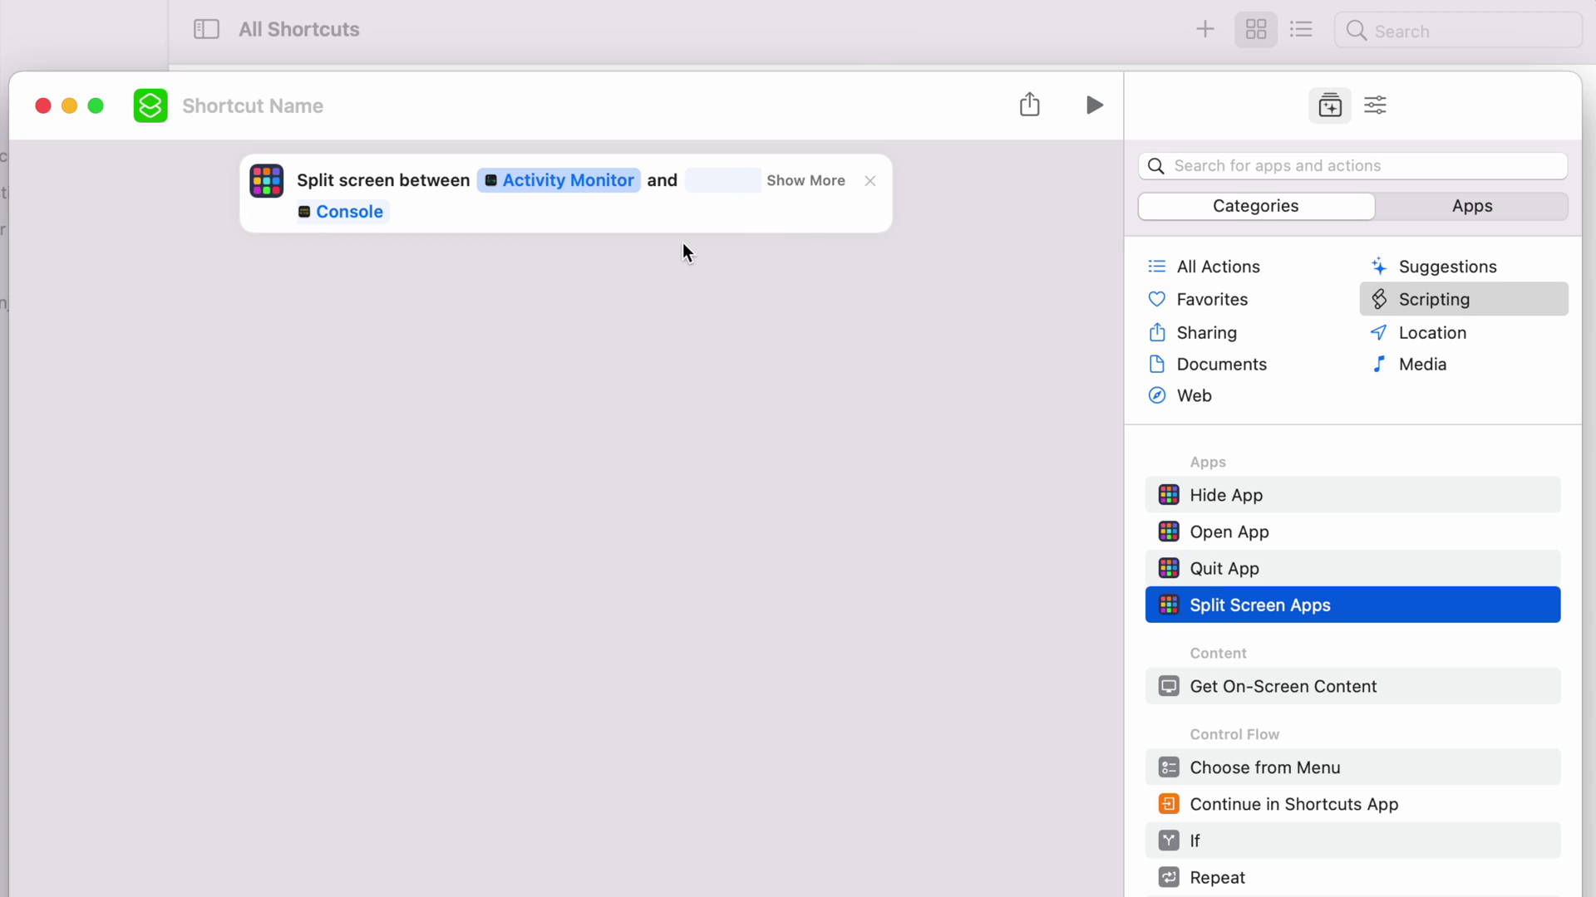
click(203, 105)
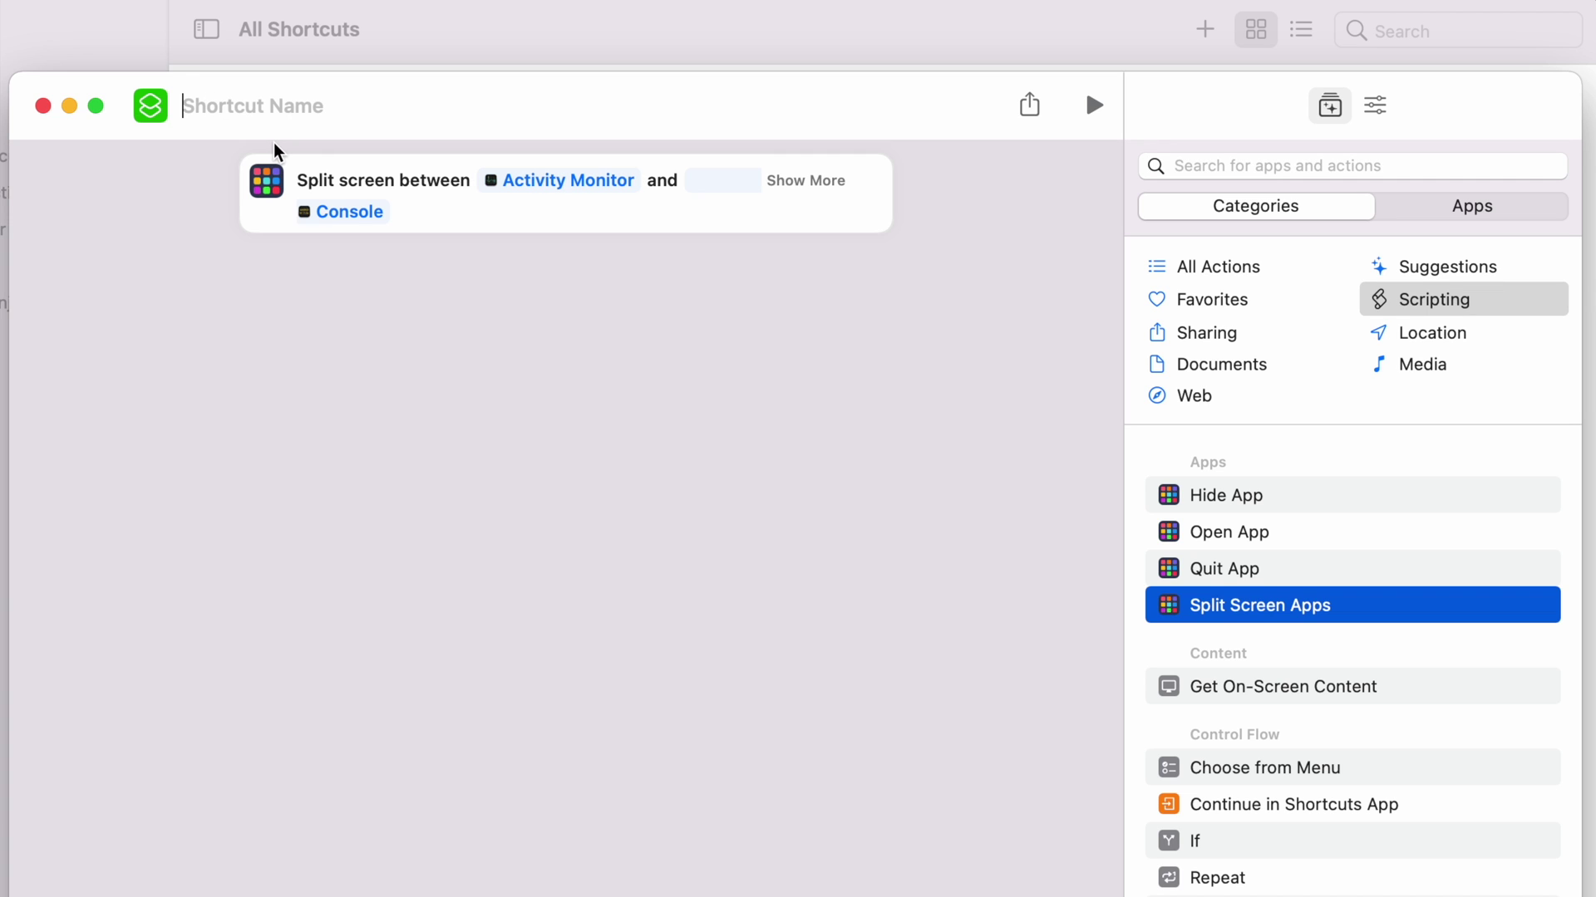
Name the shortcut 'Split Screen Troubleshooting' and enable Keep in Menu Bar.
text(Split )
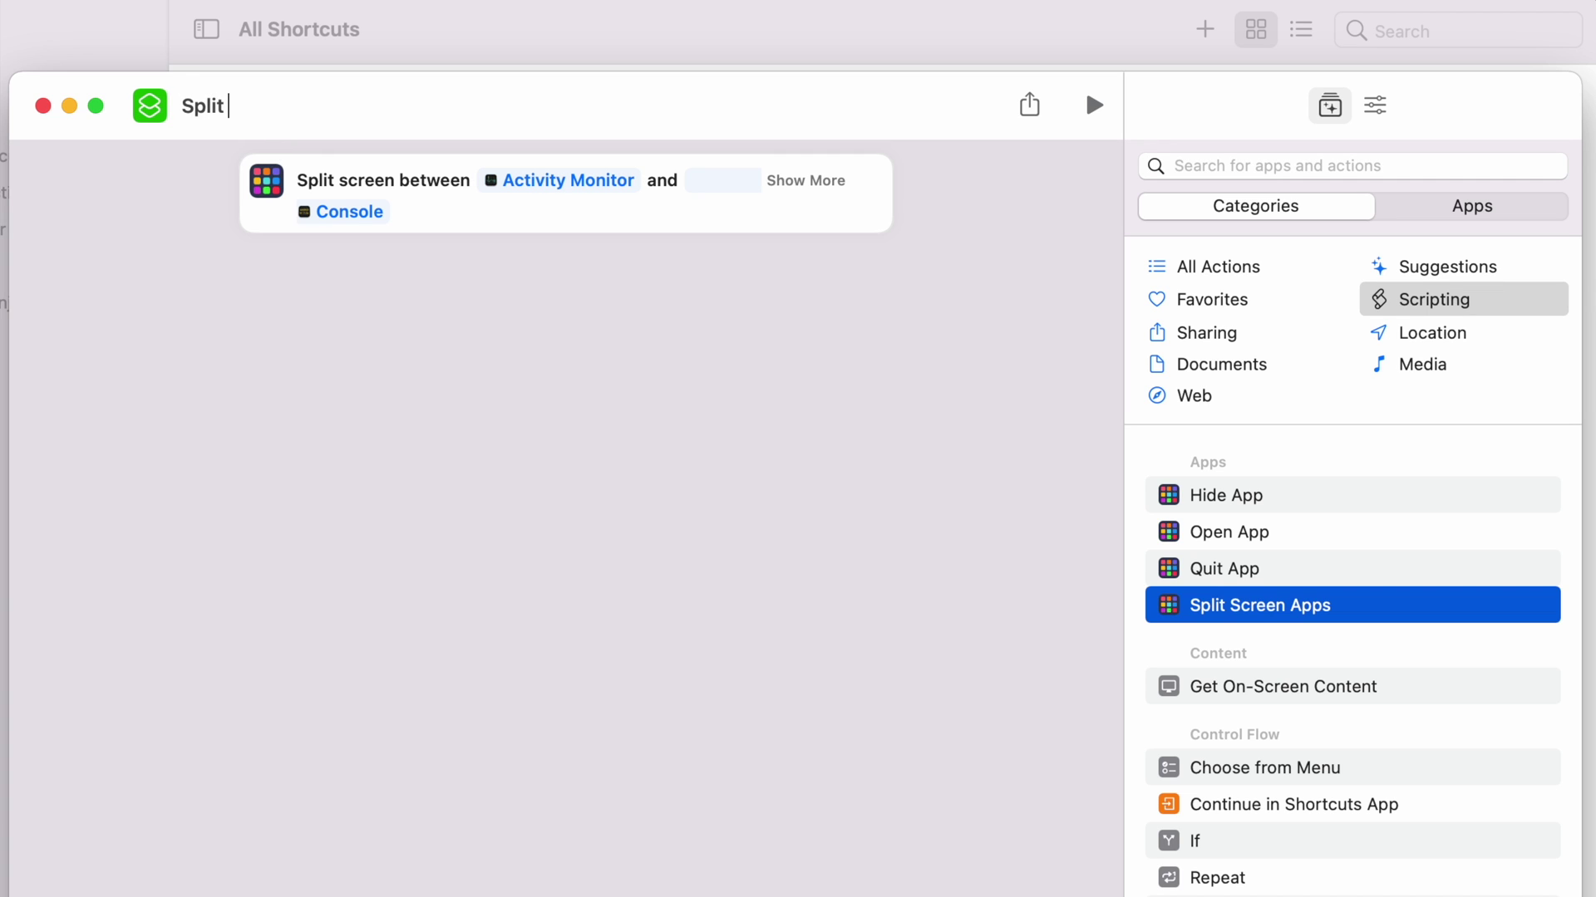
text(Screen Troubleshooting)
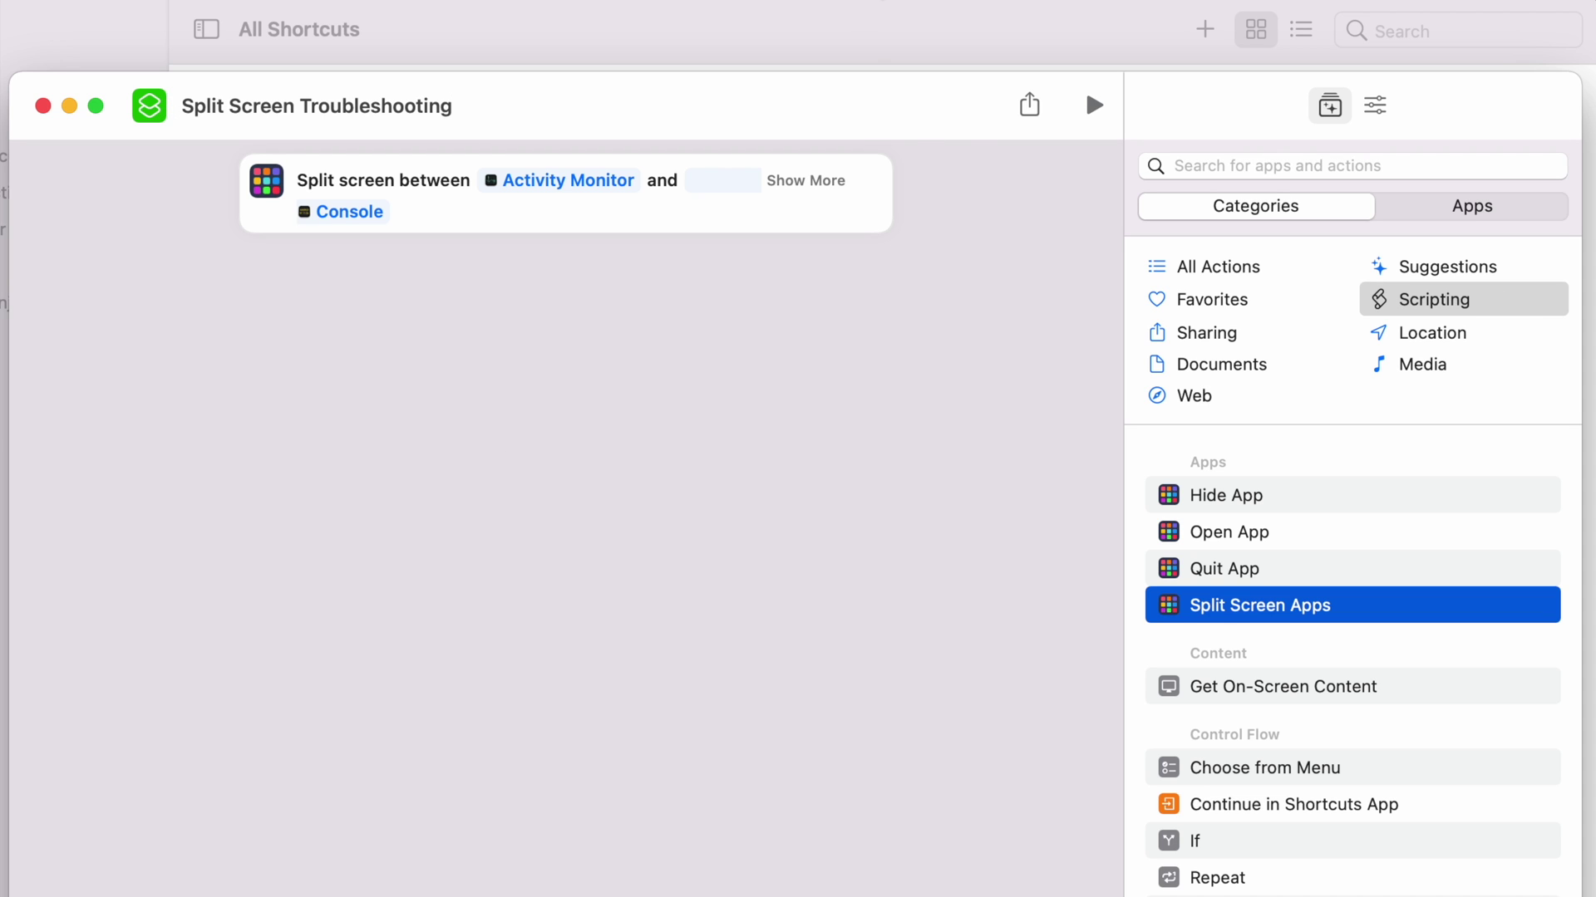
click(1366, 113)
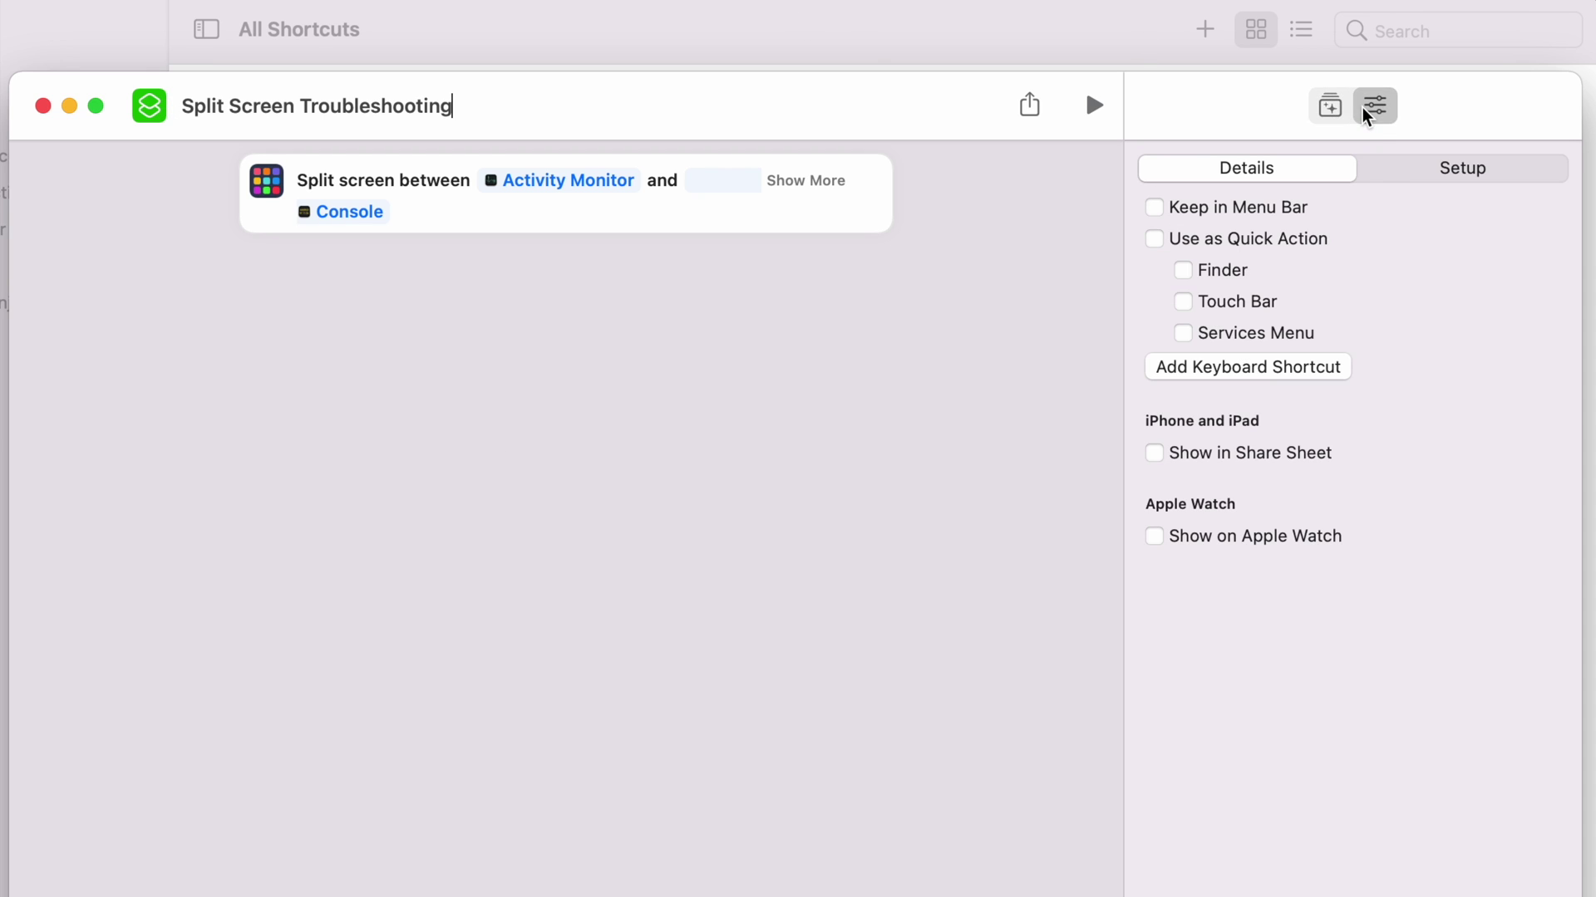
click(1155, 207)
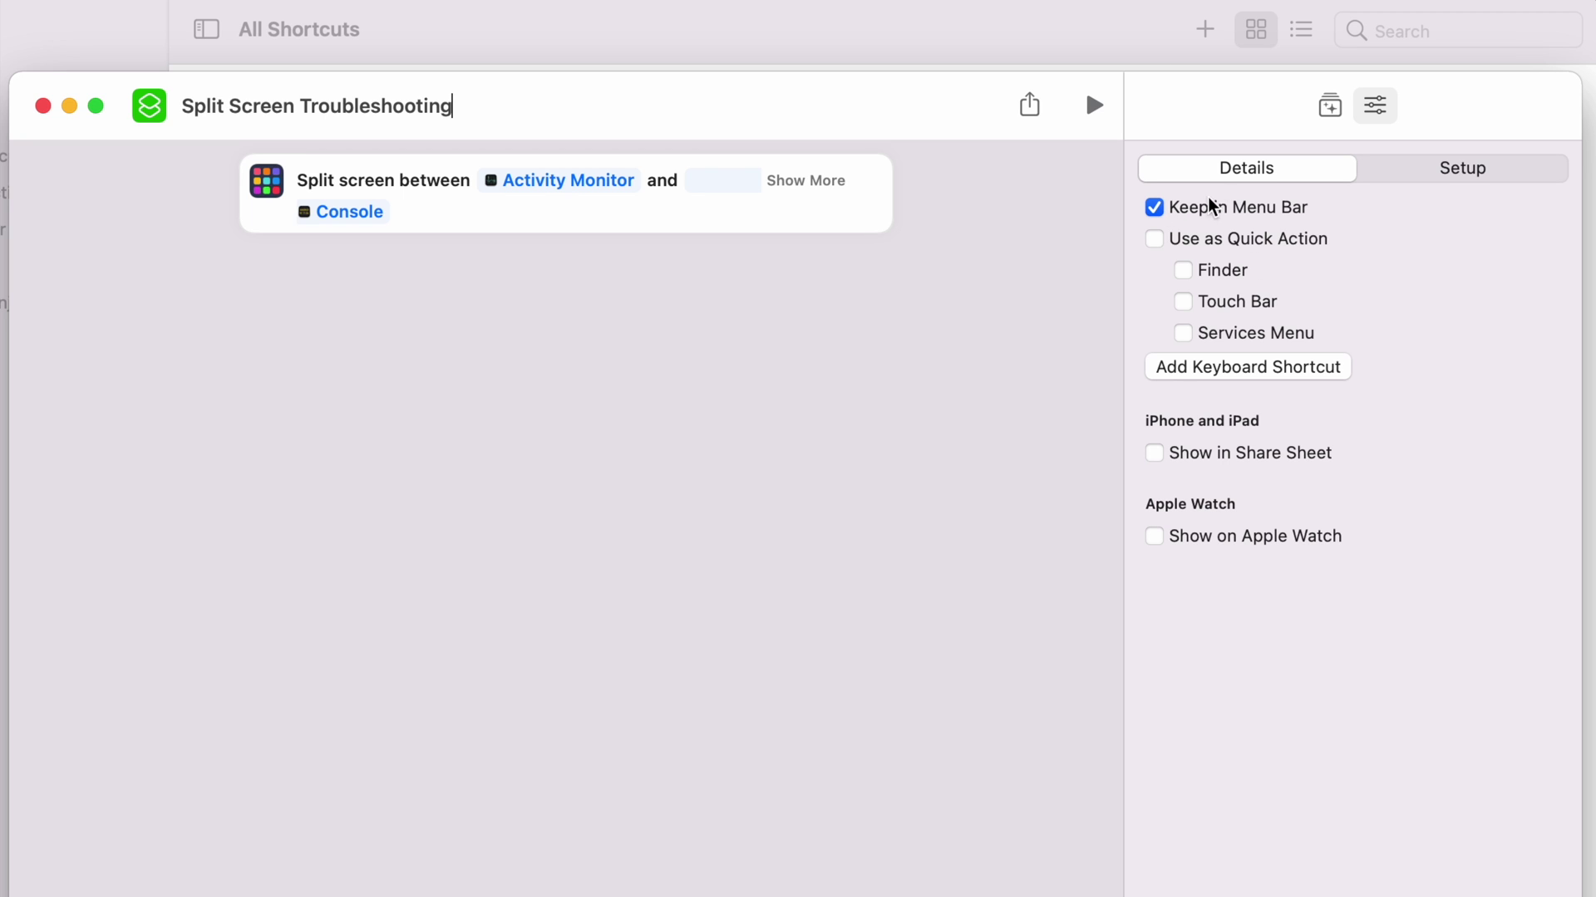
click(1229, 1)
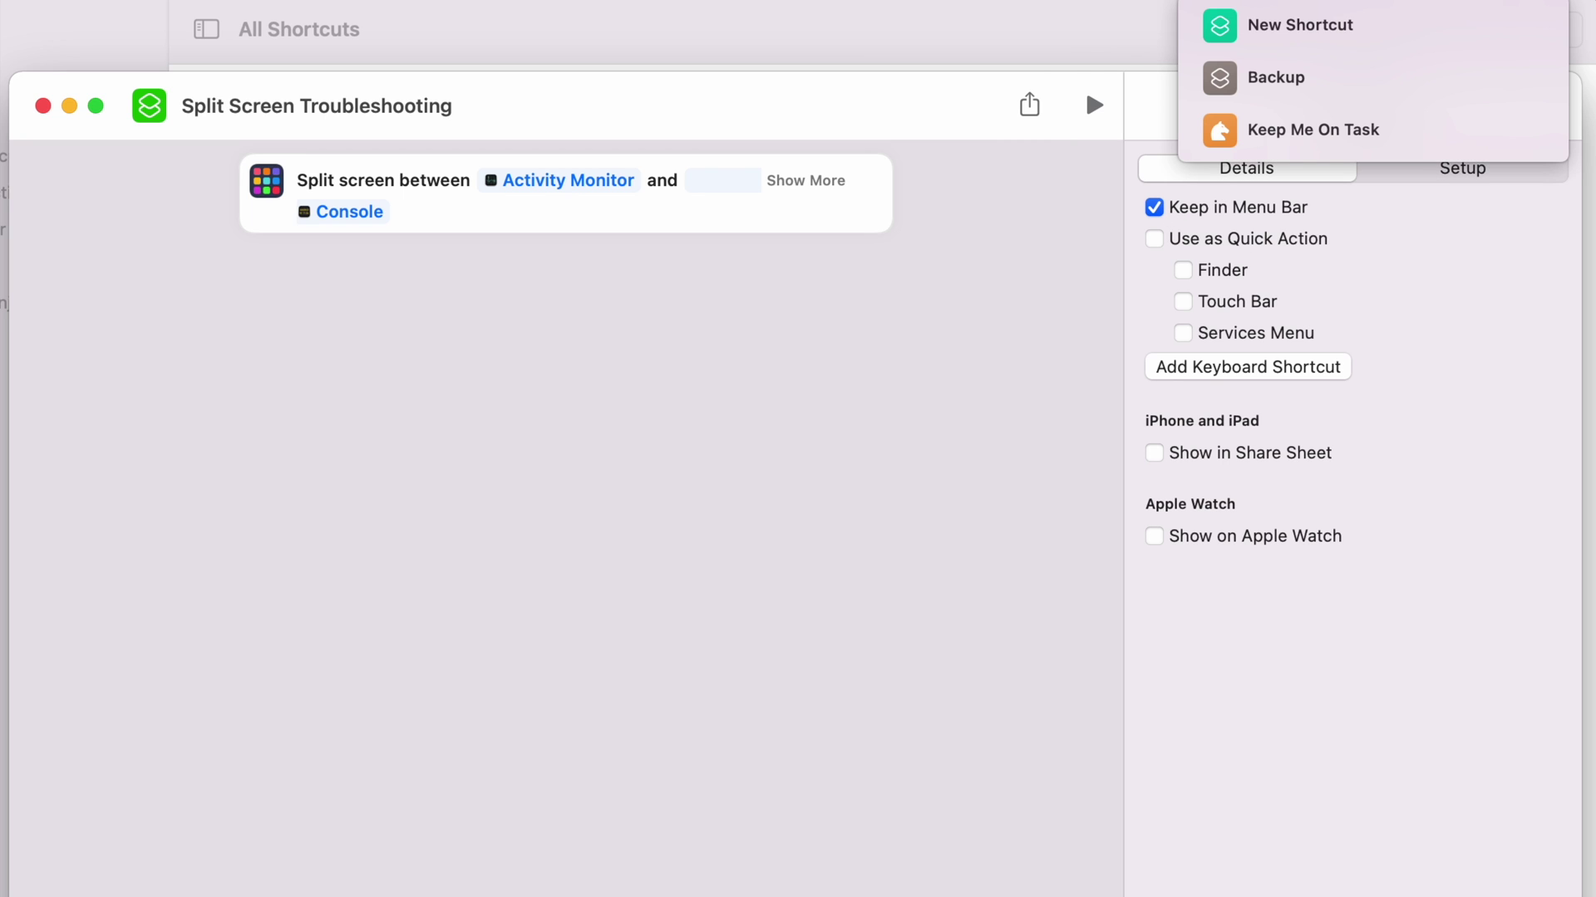
key(Escape)
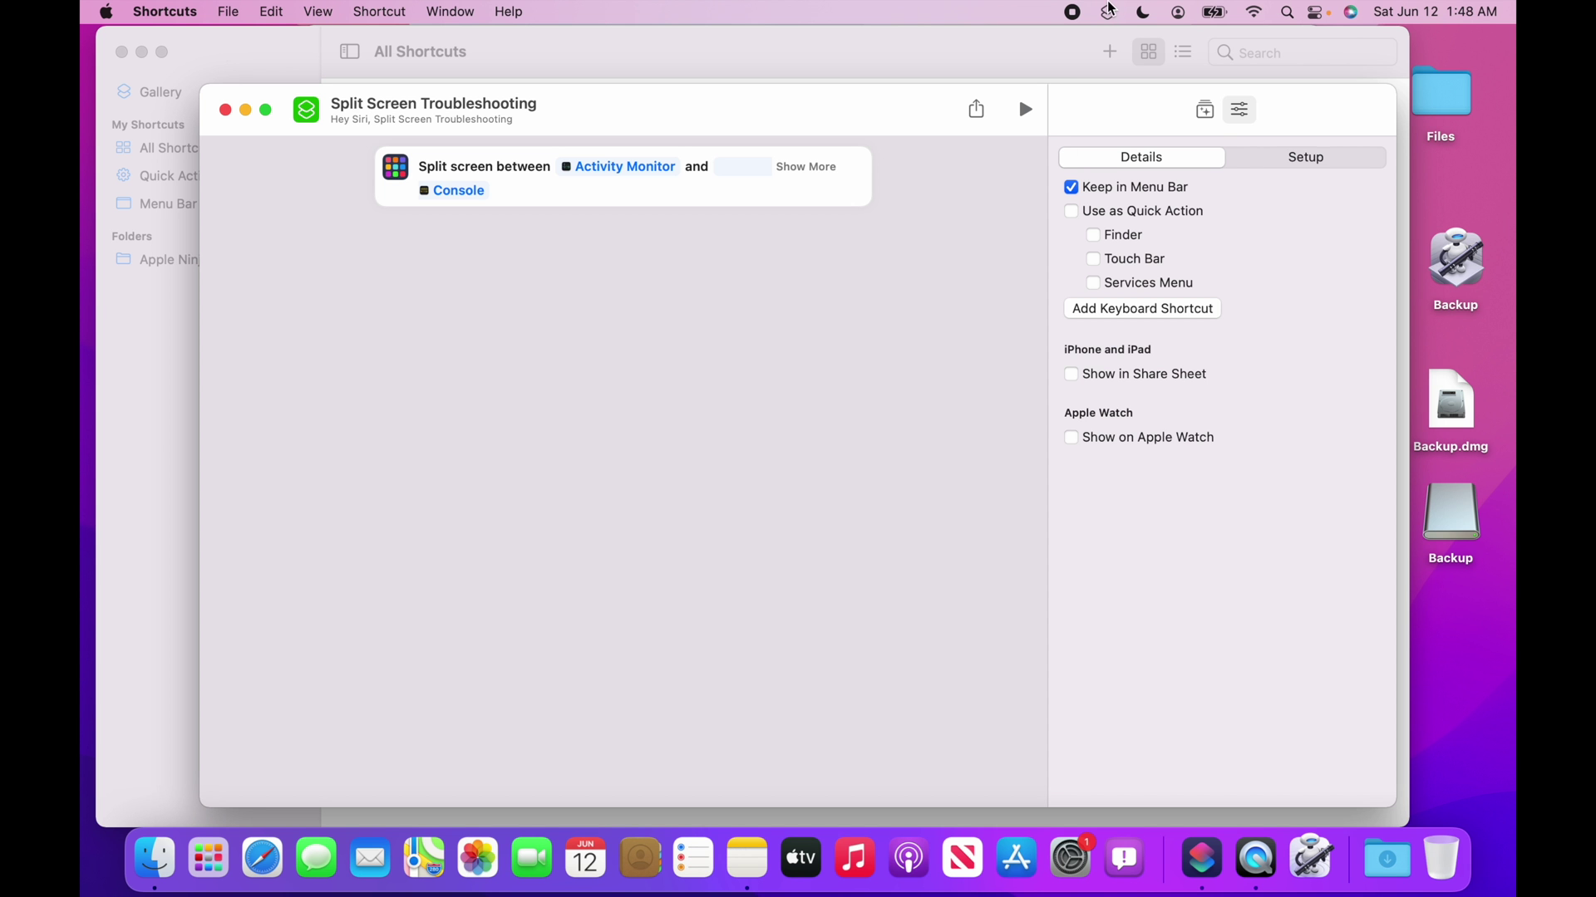
Run Split Screen Troubleshooting from the menu bar, then return to the Shortcuts list.
click(1111, 10)
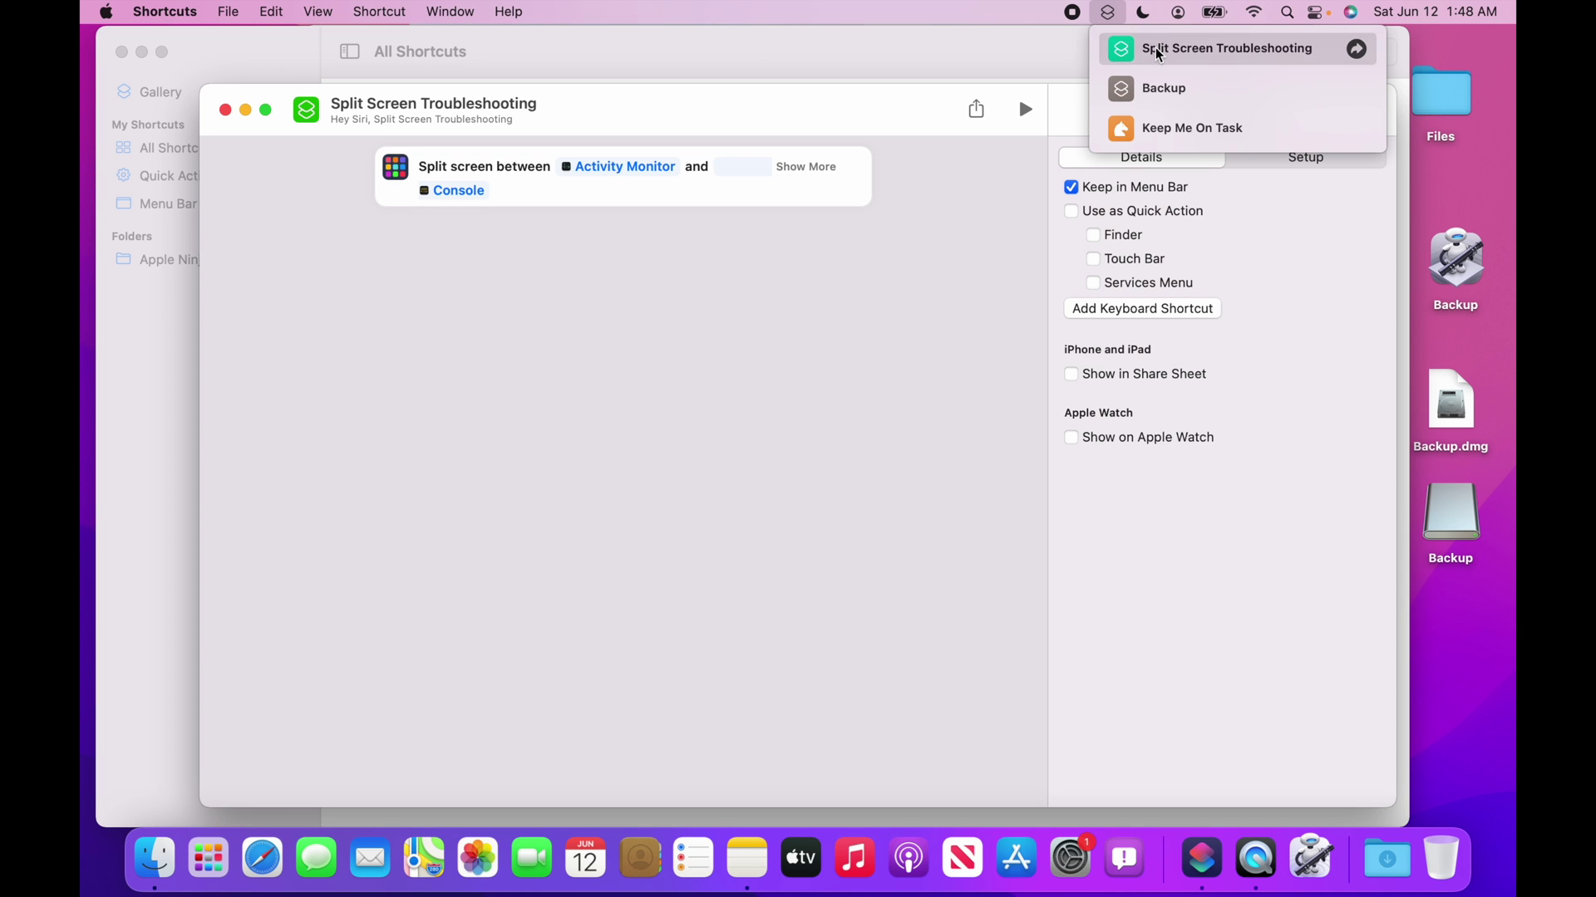
click(1159, 52)
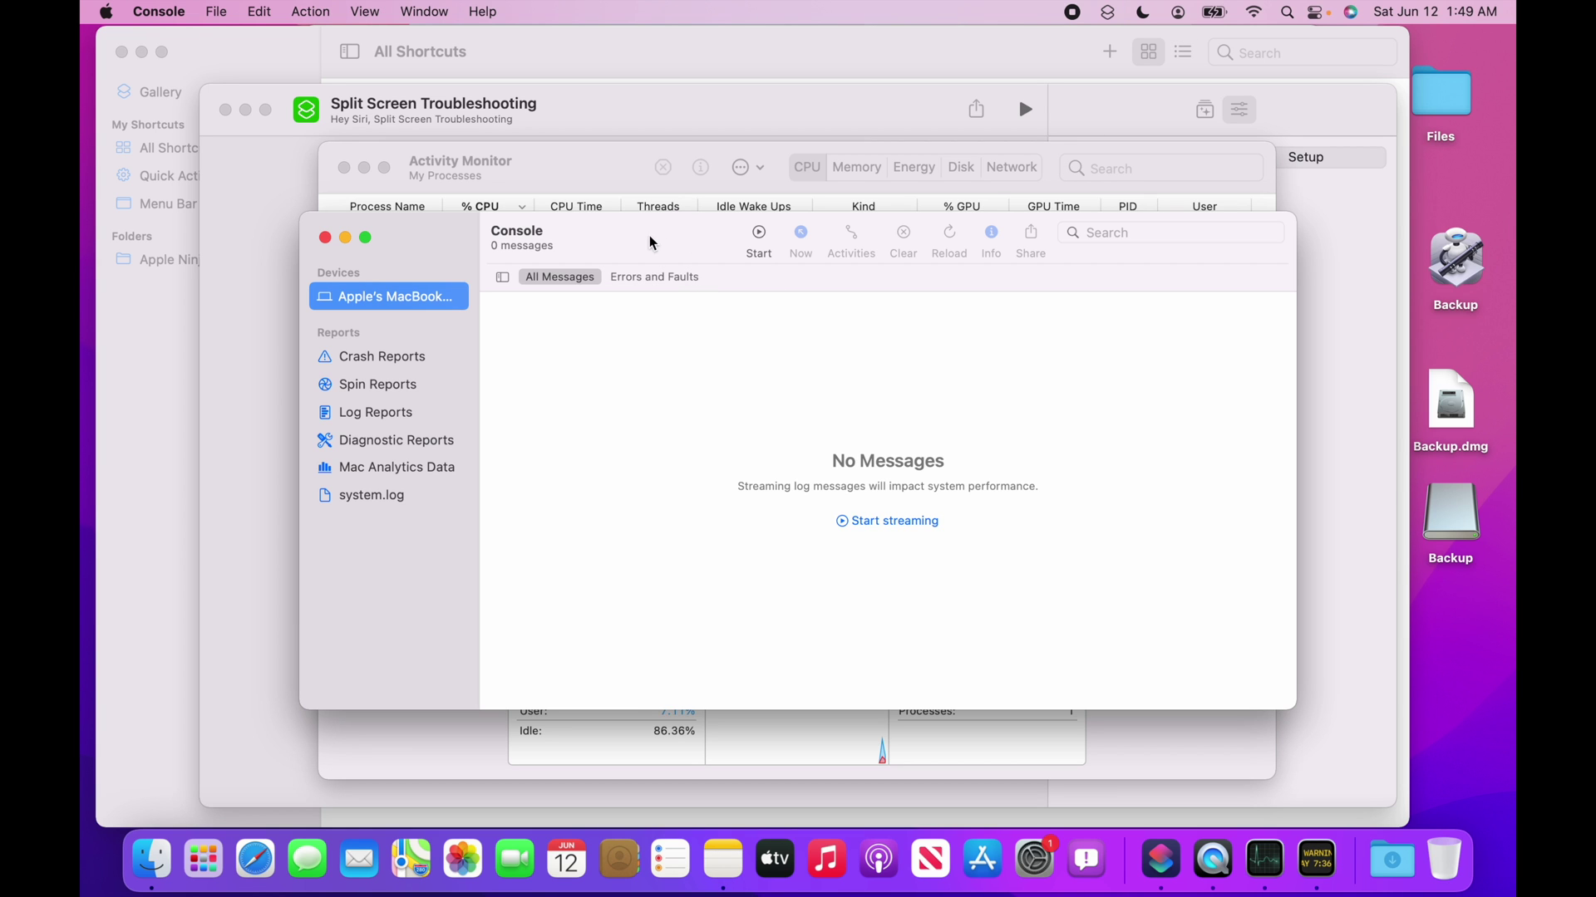
drag(647, 243, 842, 269)
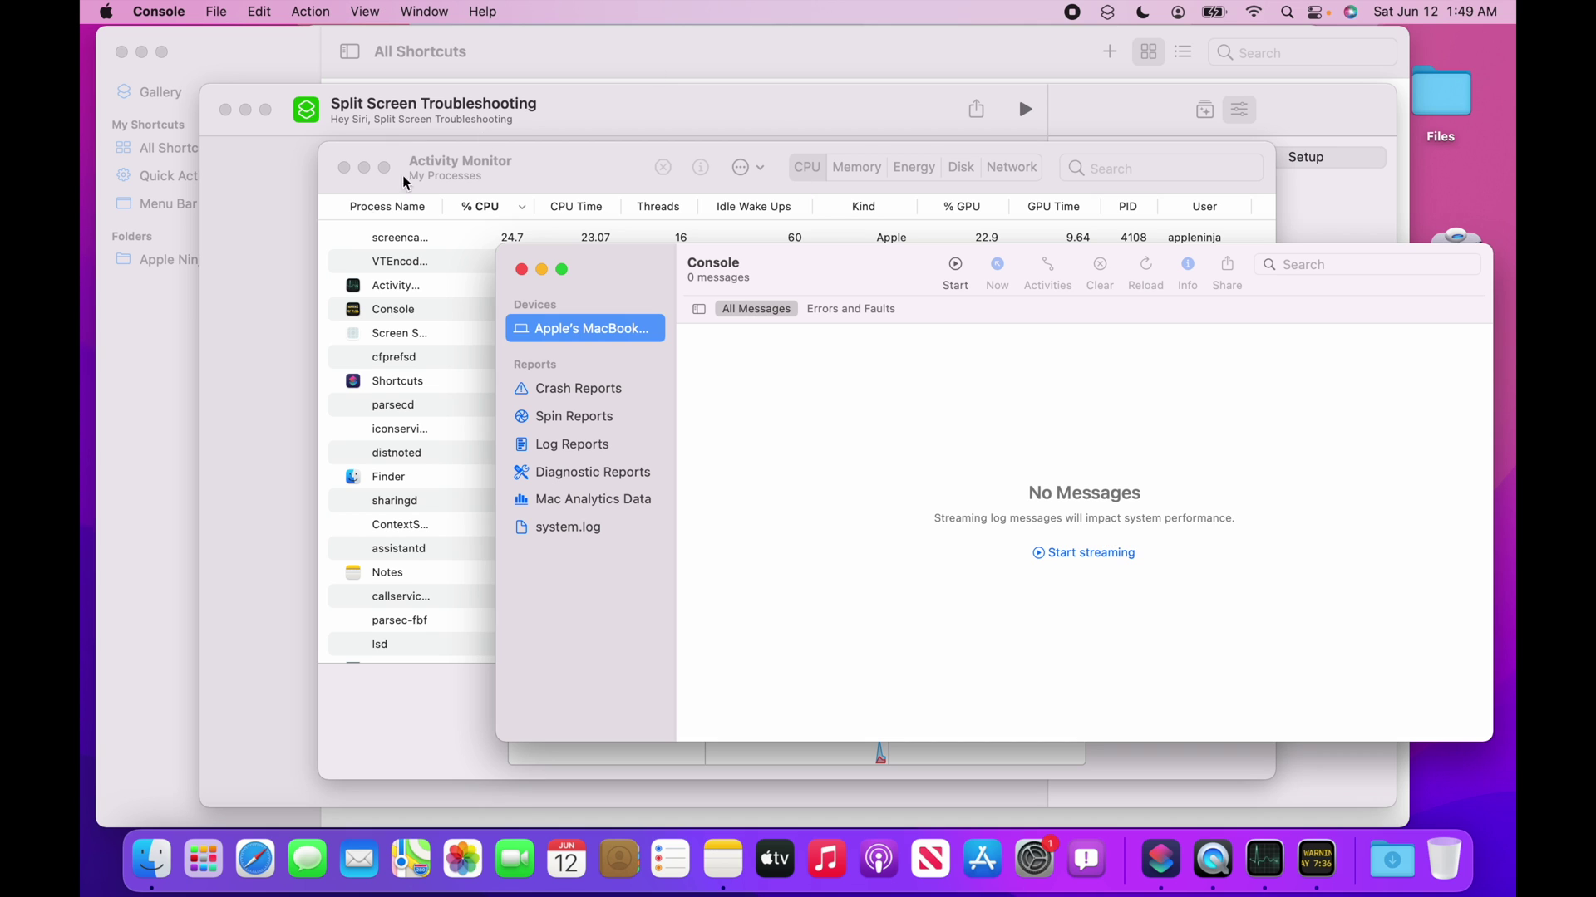
click(288, 196)
click(504, 52)
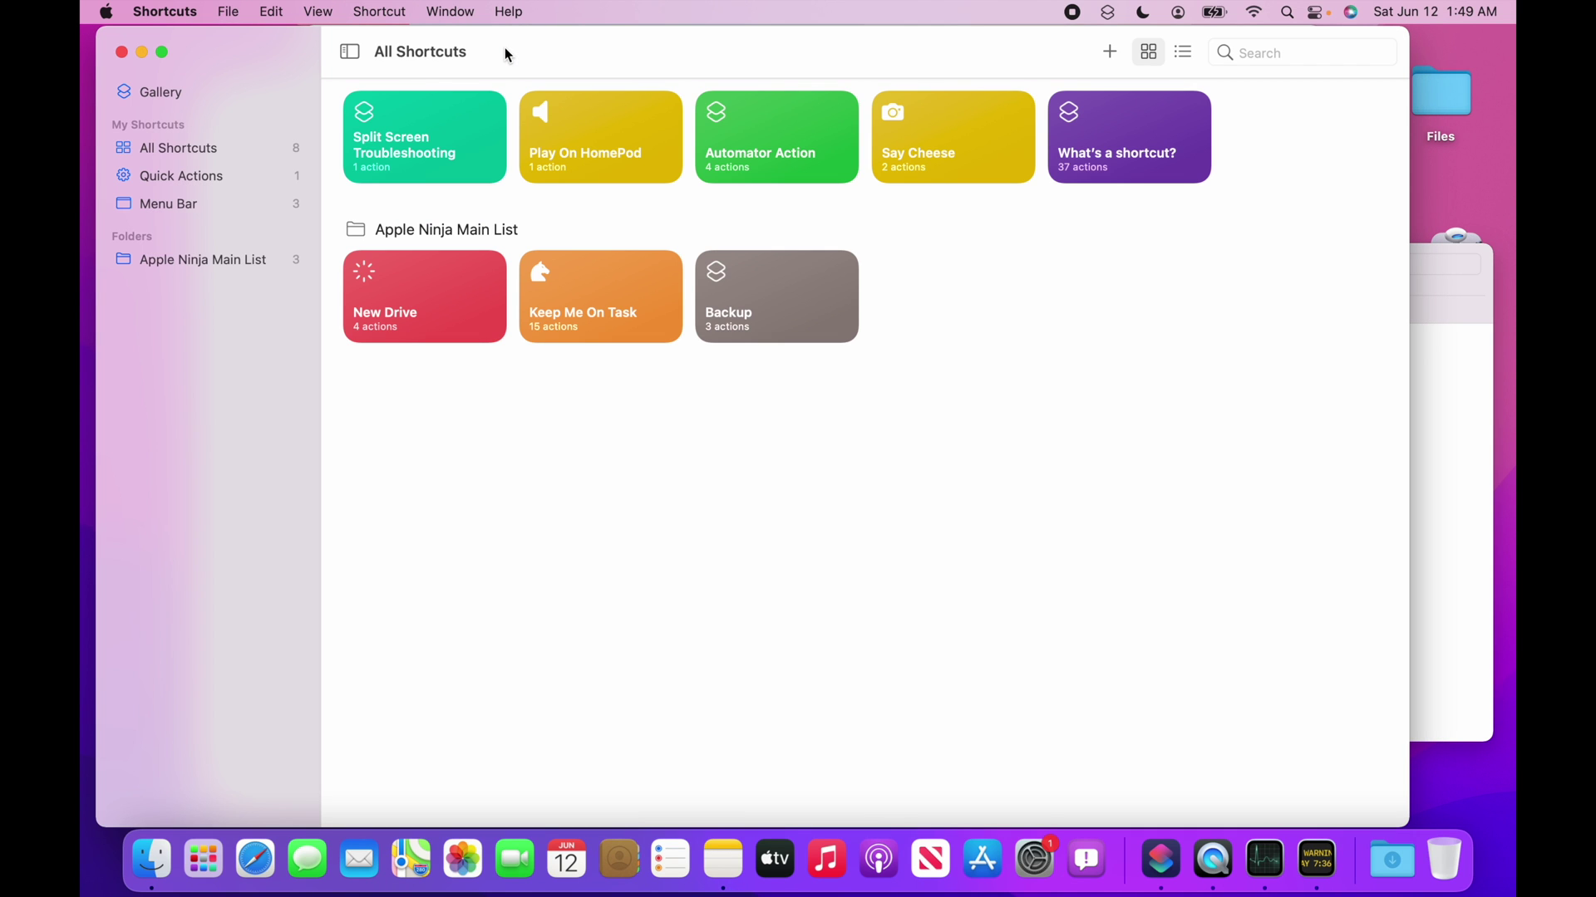